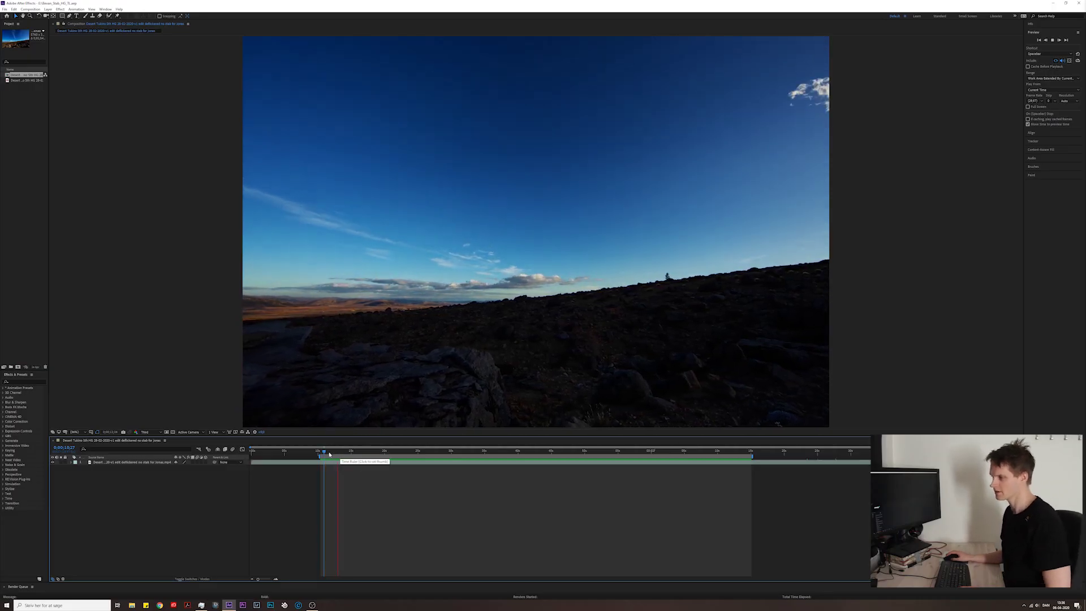
Scrub through the desert timelapse to review its daylight, sunset and Milky Way sections.
{"action": "left_click", "coordinate": [329, 452]}
{"action": "left_click_drag", "start_coordinate": [329, 453], "coordinate": [328, 453]}
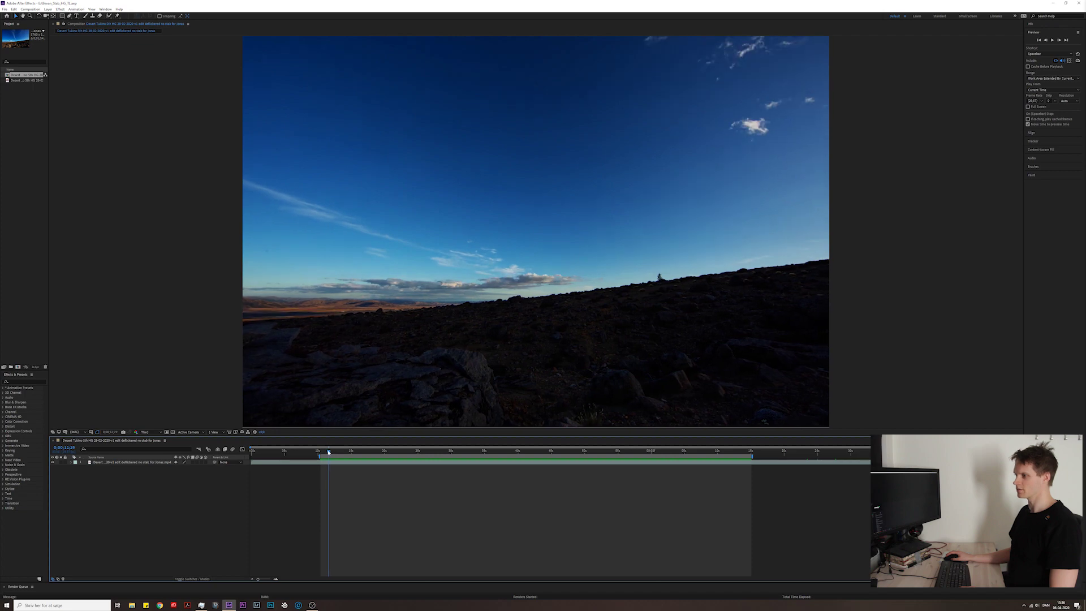
{"action": "key", "text": "space"}
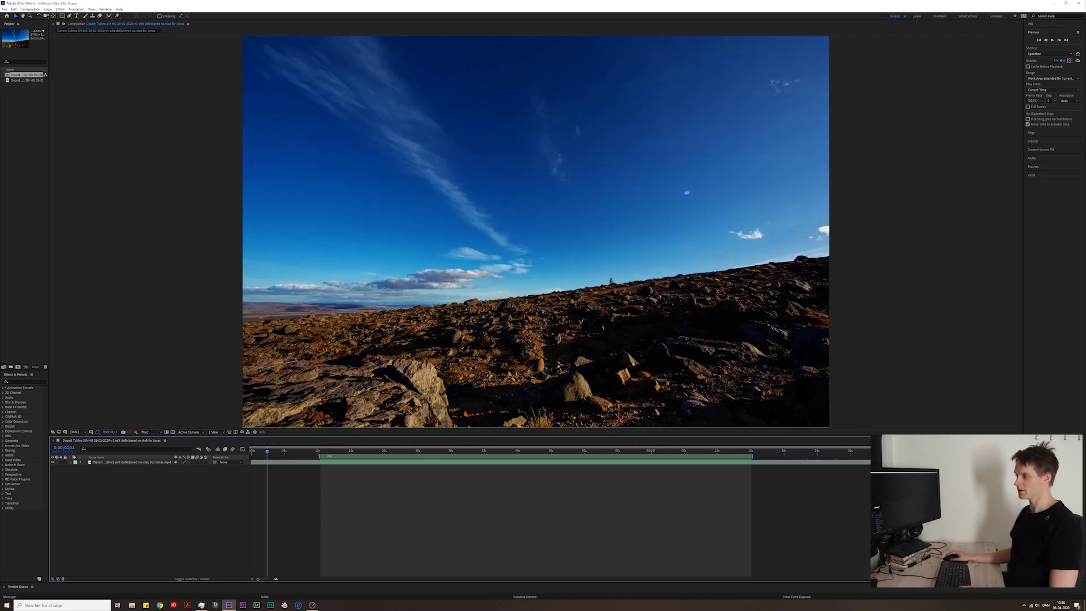
{"action": "left_click", "coordinate": [581, 453]}
{"action": "left_click_drag", "start_coordinate": [580, 455], "coordinate": [833, 454]}
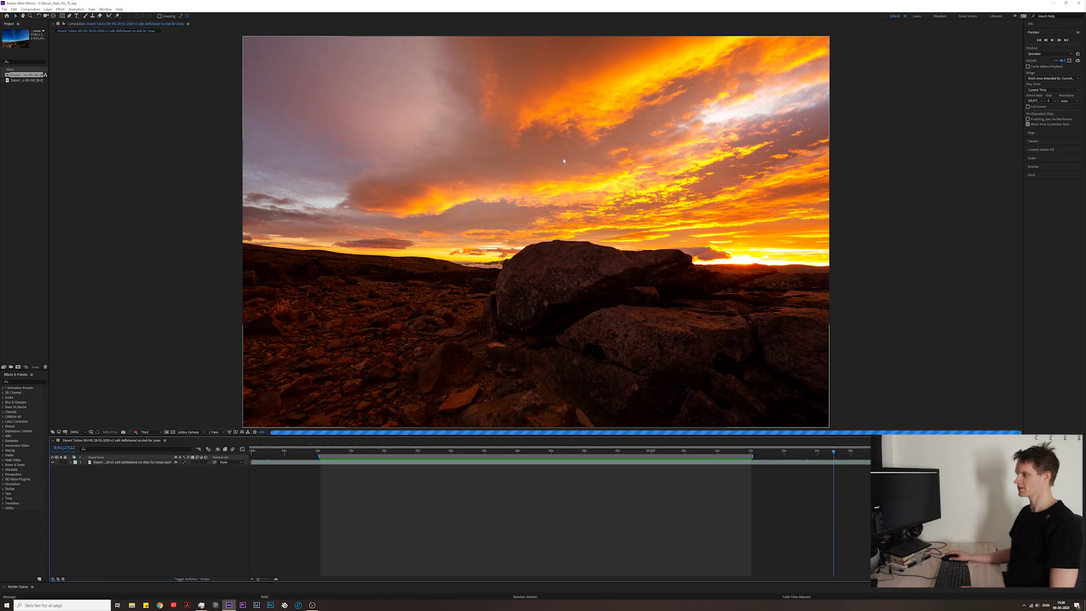
{"action": "left_click_drag", "start_coordinate": [830, 453], "coordinate": [824, 453]}
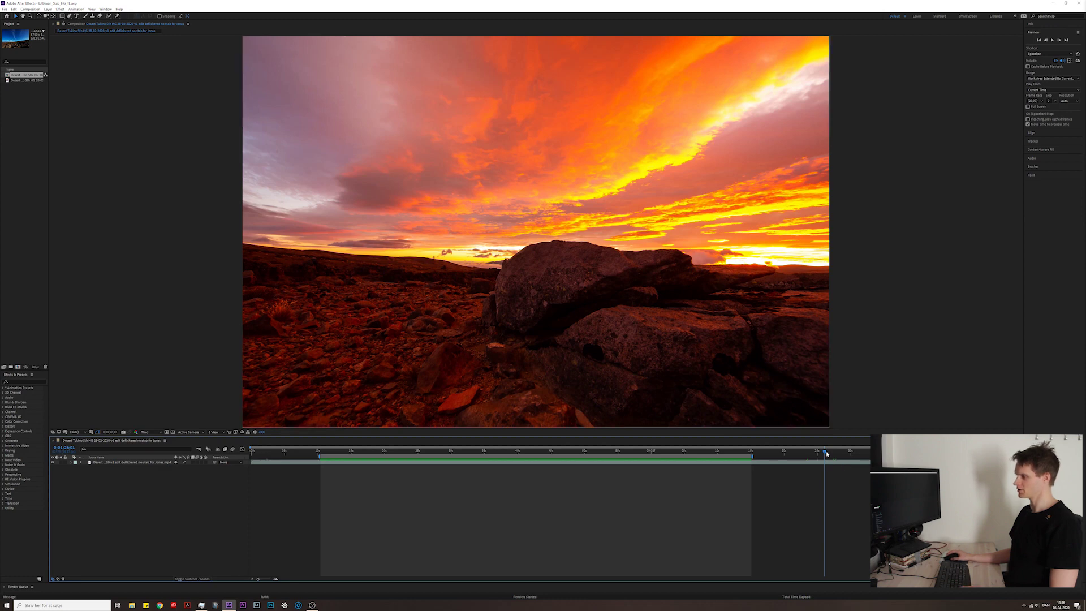
{"action": "left_click_drag", "start_coordinate": [824, 453], "coordinate": [821, 451]}
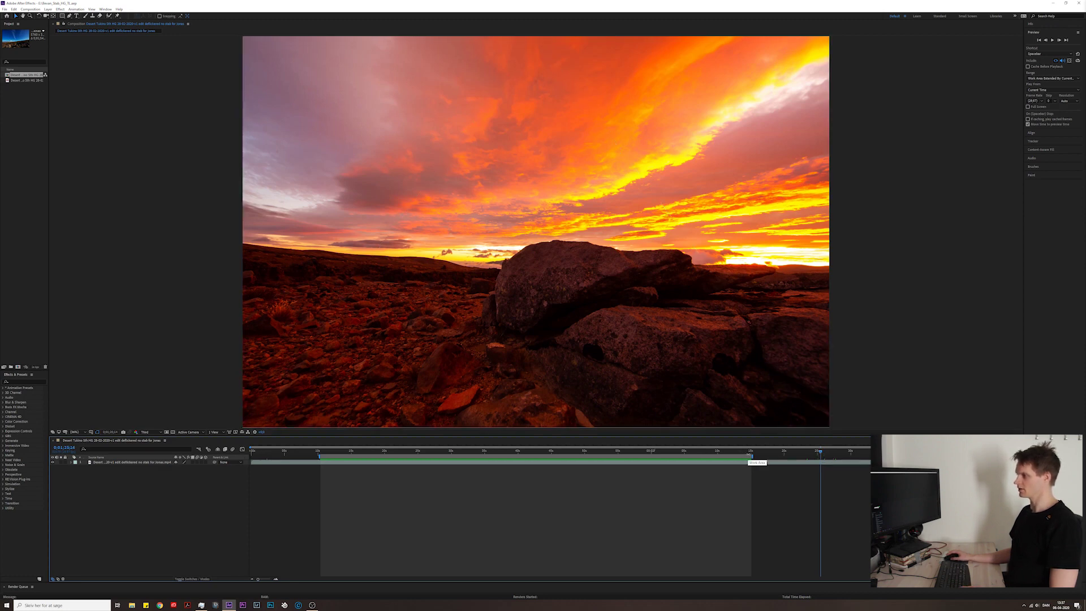
{"action": "left_click_drag", "start_coordinate": [745, 455], "coordinate": [695, 448]}
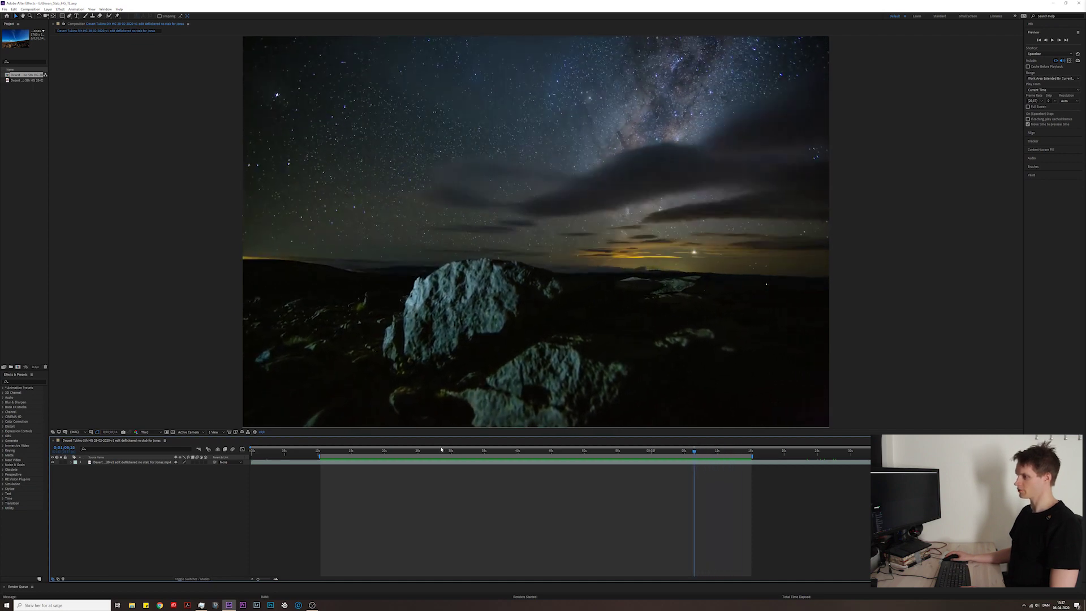
Preview the transition between the blue-hour view and the starry night view several times.
{"action": "left_click_drag", "start_coordinate": [473, 452], "coordinate": [494, 463]}
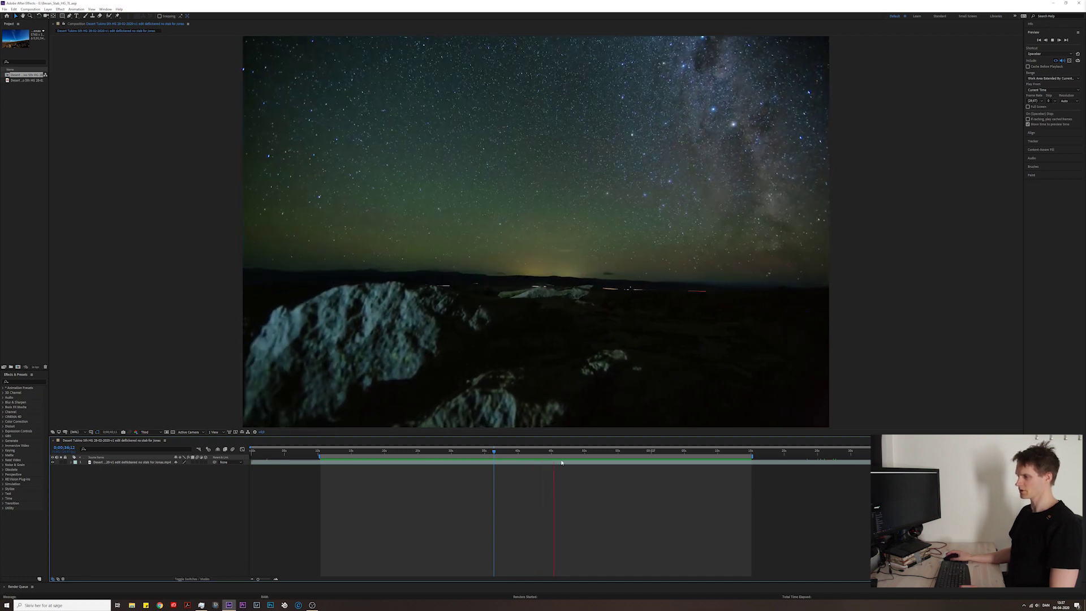
{"action": "left_click_drag", "start_coordinate": [557, 455], "coordinate": [497, 451]}
{"action": "key", "text": "space"}
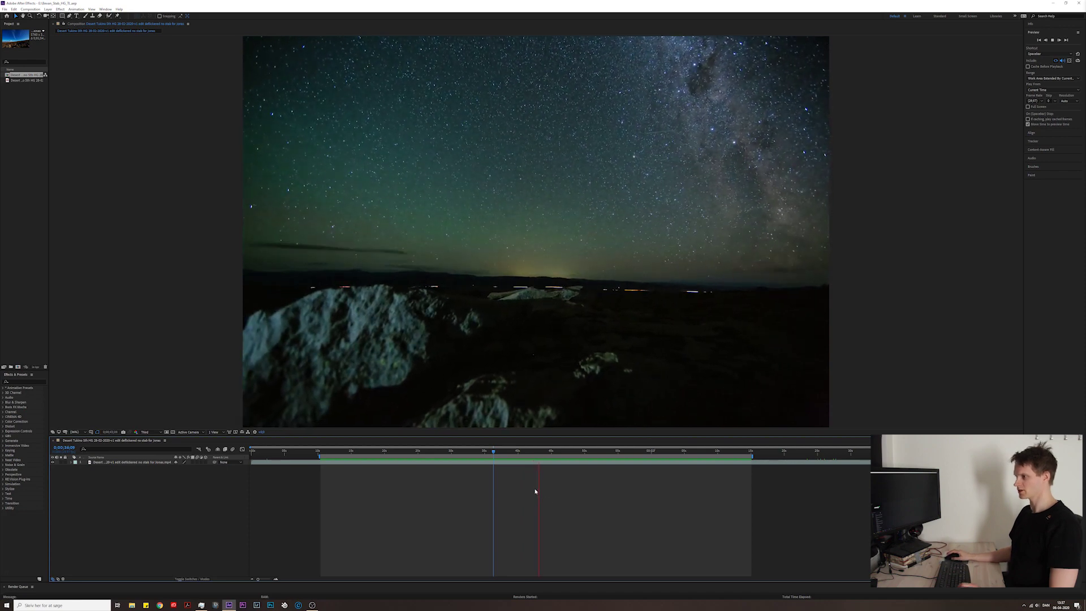
{"action": "left_click", "coordinate": [475, 450]}
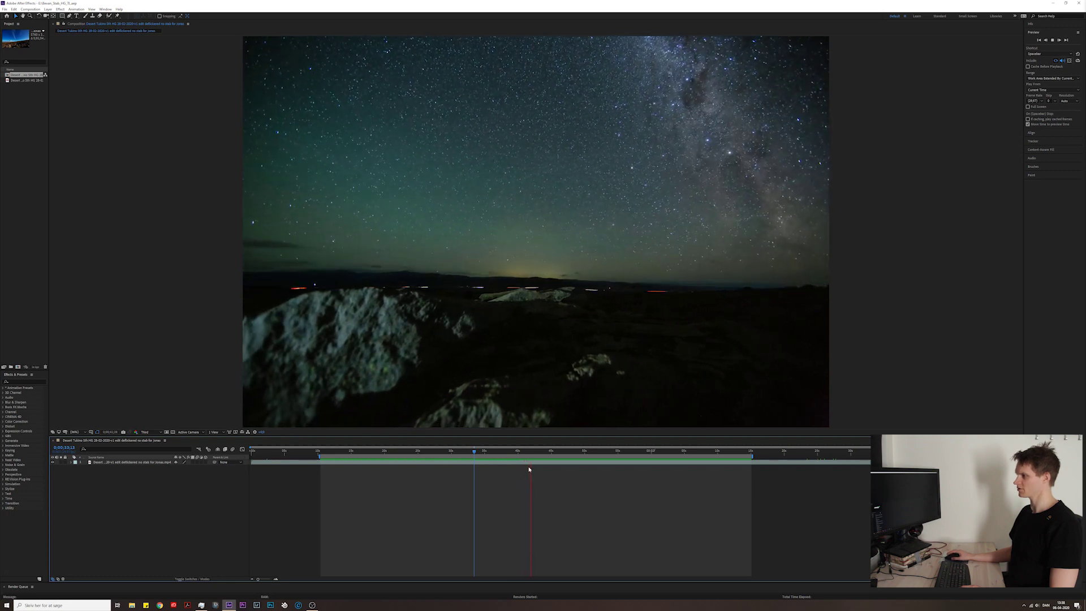
{"action": "left_click", "coordinate": [535, 451]}
{"action": "left_click_drag", "start_coordinate": [535, 453], "coordinate": [485, 457]}
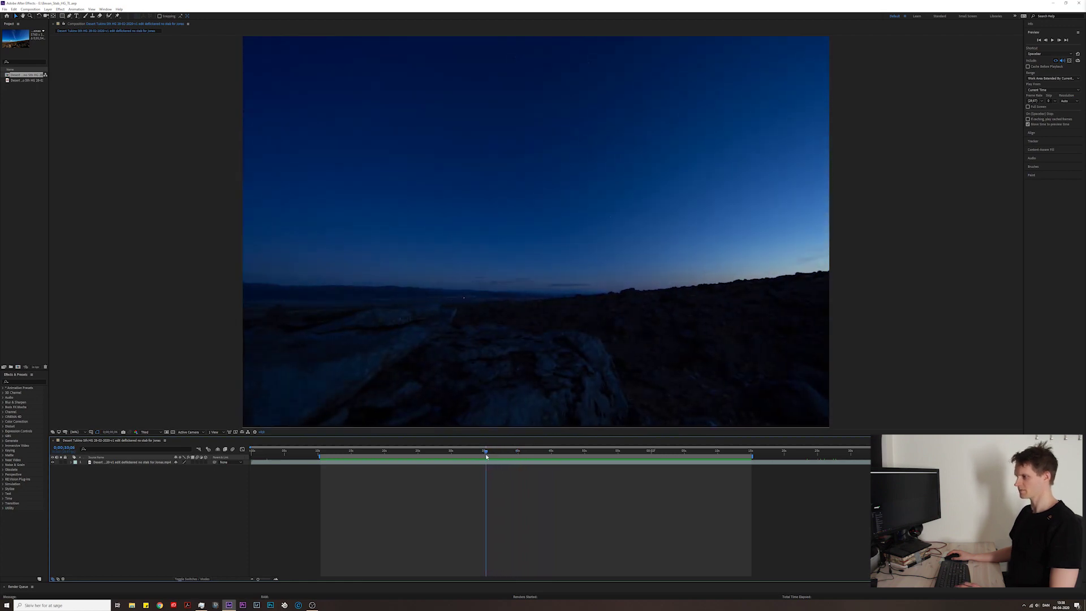
Limit the work area to the dusk-to-night transition, about 35 to 43 seconds, and set the preview resolution to Half.
{"action": "key", "text": "space"}
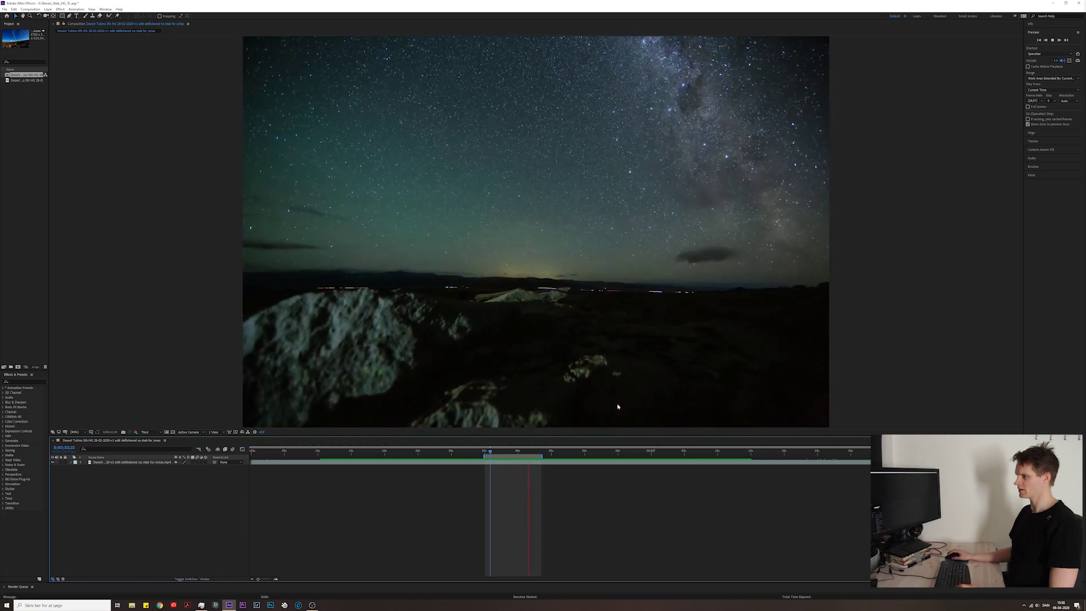
{"action": "left_click", "coordinate": [146, 433]}
{"action": "left_click", "coordinate": [152, 447]}
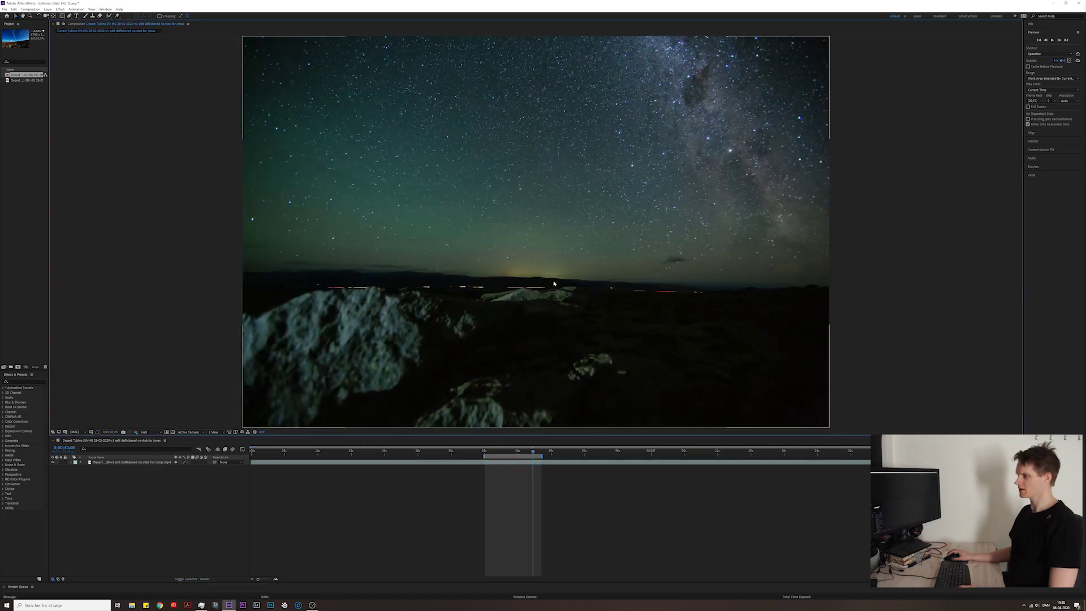
Play the work area and examine the dusk frames at its start up close.
{"action": "scroll", "coordinate": [554, 283], "scroll_direction": "up", "scroll_amount": 3}
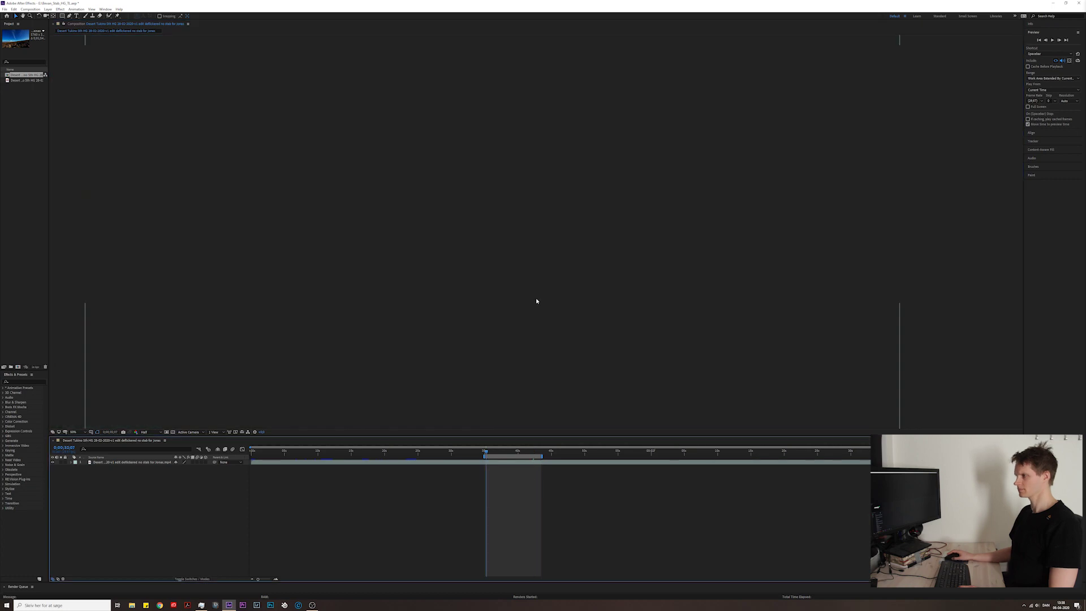
{"action": "left_click", "coordinate": [533, 451]}
{"action": "key", "text": "space"}
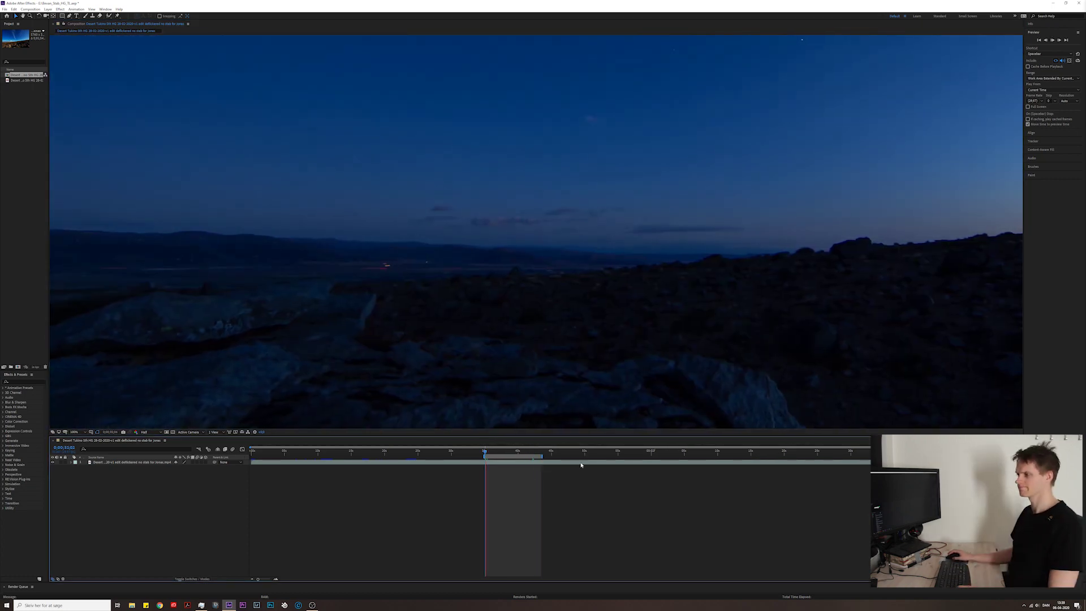
{"action": "scroll", "coordinate": [516, 403], "scroll_direction": "down", "scroll_amount": 2}
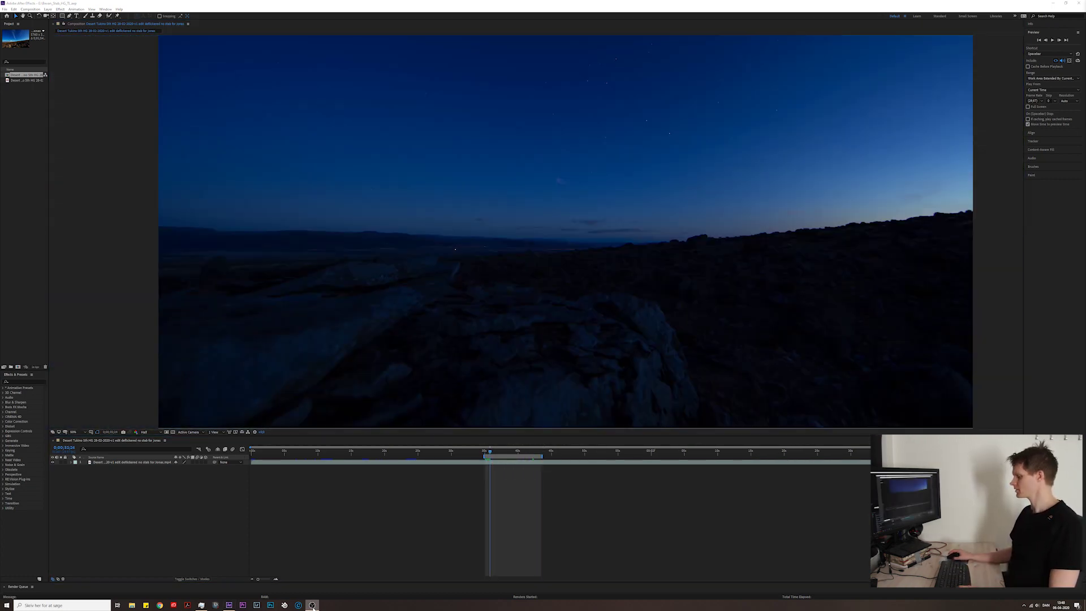
{"action": "scroll", "coordinate": [409, 284], "scroll_direction": "up", "scroll_amount": 2}
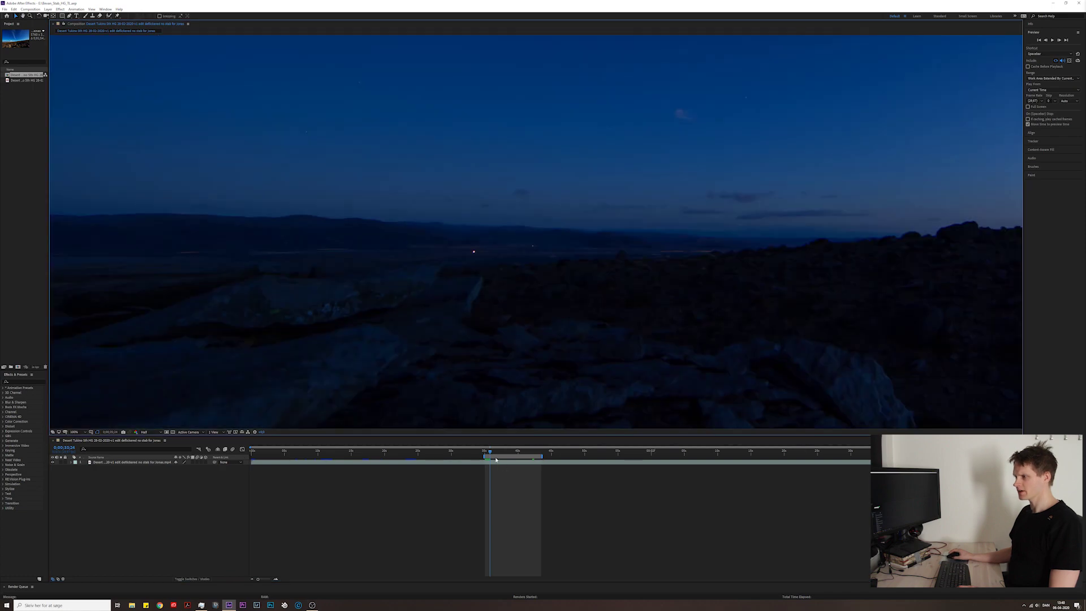
{"action": "left_click_drag", "start_coordinate": [488, 456], "coordinate": [486, 456]}
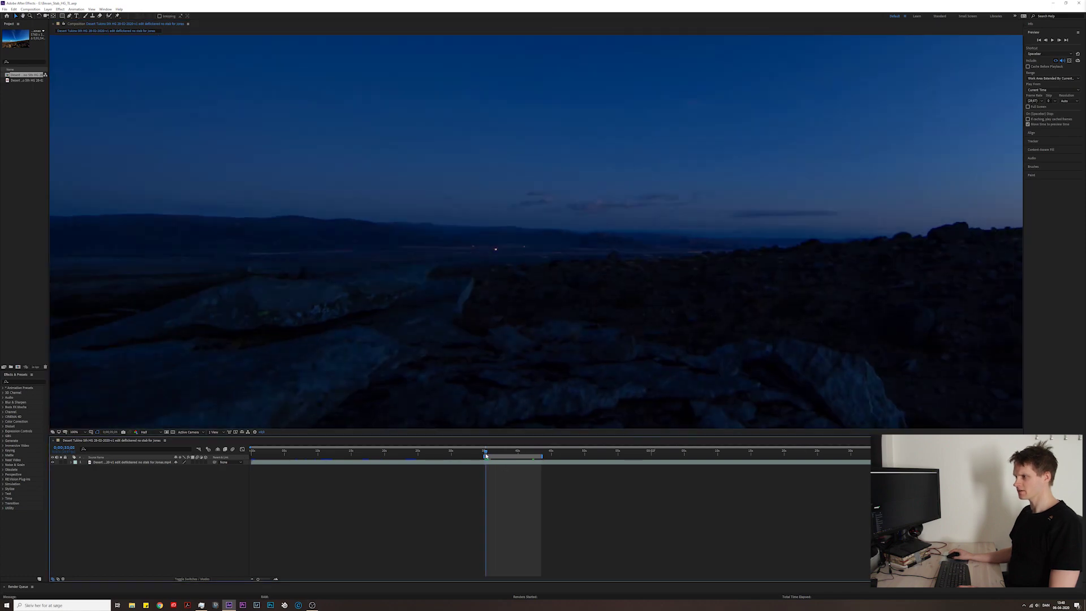
Compare the lights along the horizon in the night frame with those in the dusk frame.
{"action": "left_click", "coordinate": [534, 454]}
{"action": "left_click_drag", "start_coordinate": [726, 272], "coordinate": [519, 290]}
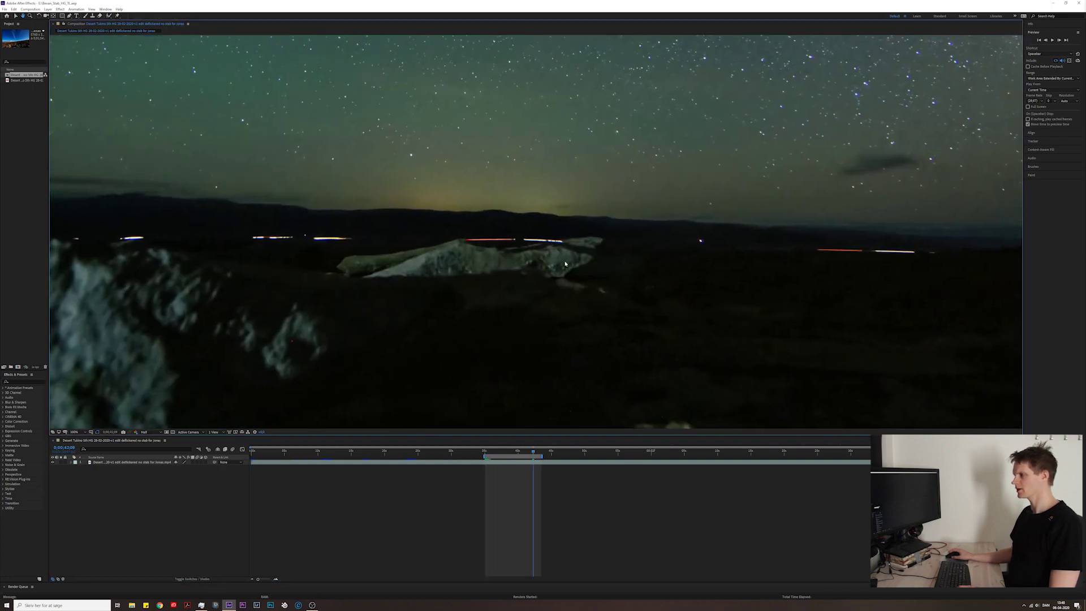
{"action": "scroll", "coordinate": [565, 264], "scroll_direction": "up", "scroll_amount": 1}
{"action": "left_click_drag", "start_coordinate": [565, 264], "coordinate": [438, 244]}
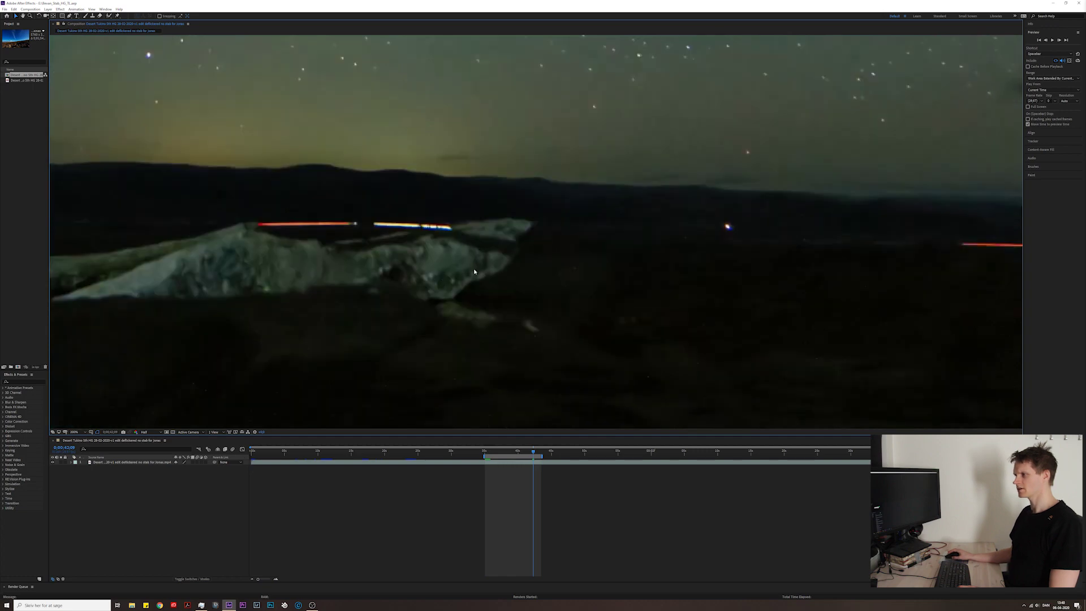
{"action": "left_click", "coordinate": [485, 455]}
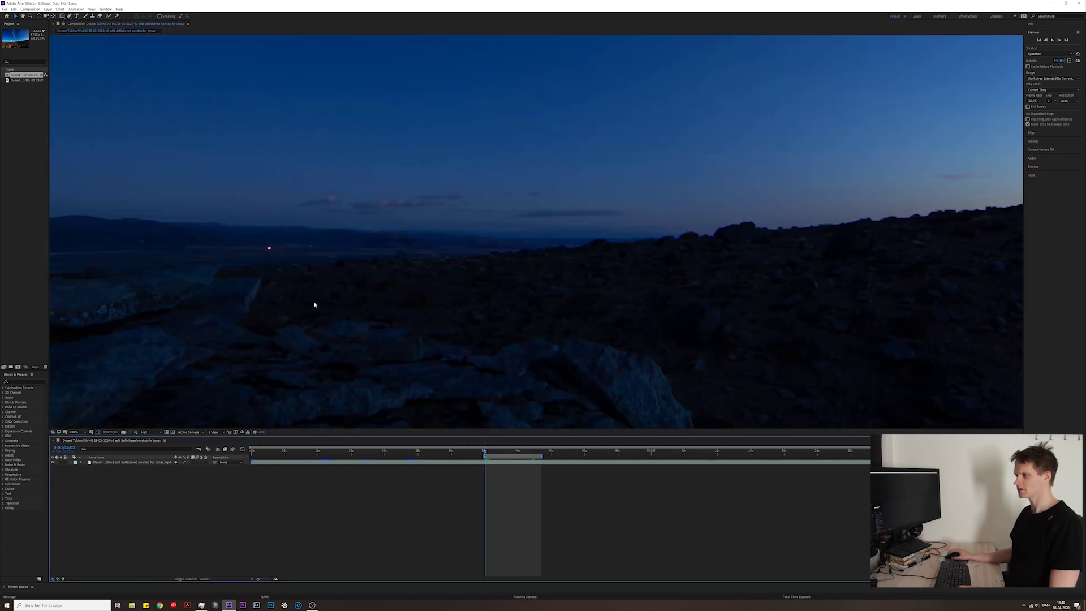
{"action": "left_click_drag", "start_coordinate": [314, 304], "coordinate": [477, 297]}
{"action": "scroll", "coordinate": [443, 296], "scroll_direction": "up", "scroll_amount": 1}
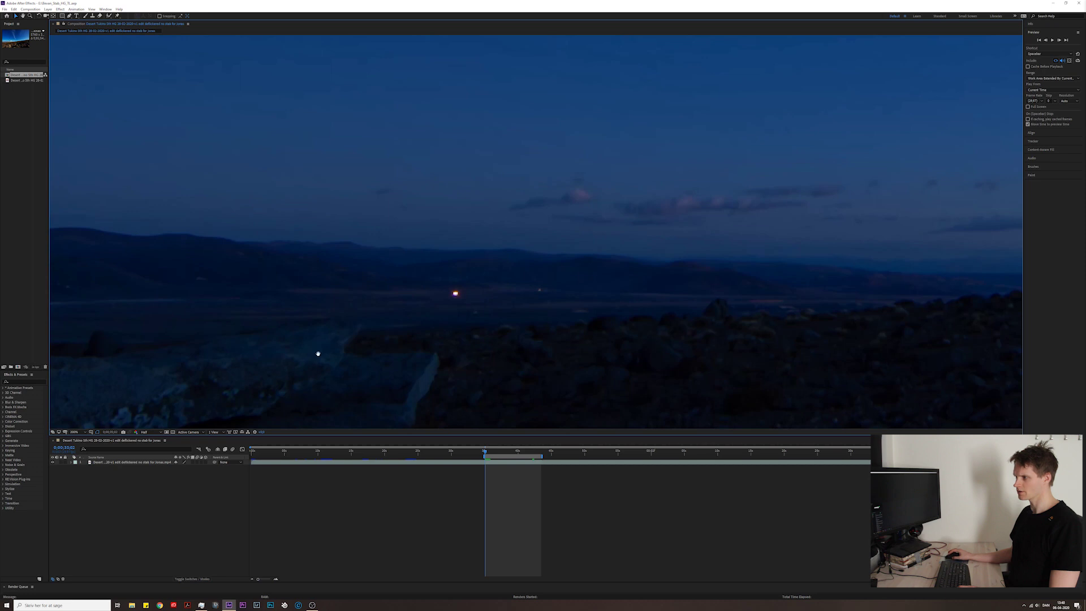
{"action": "left_click_drag", "start_coordinate": [317, 354], "coordinate": [540, 304]}
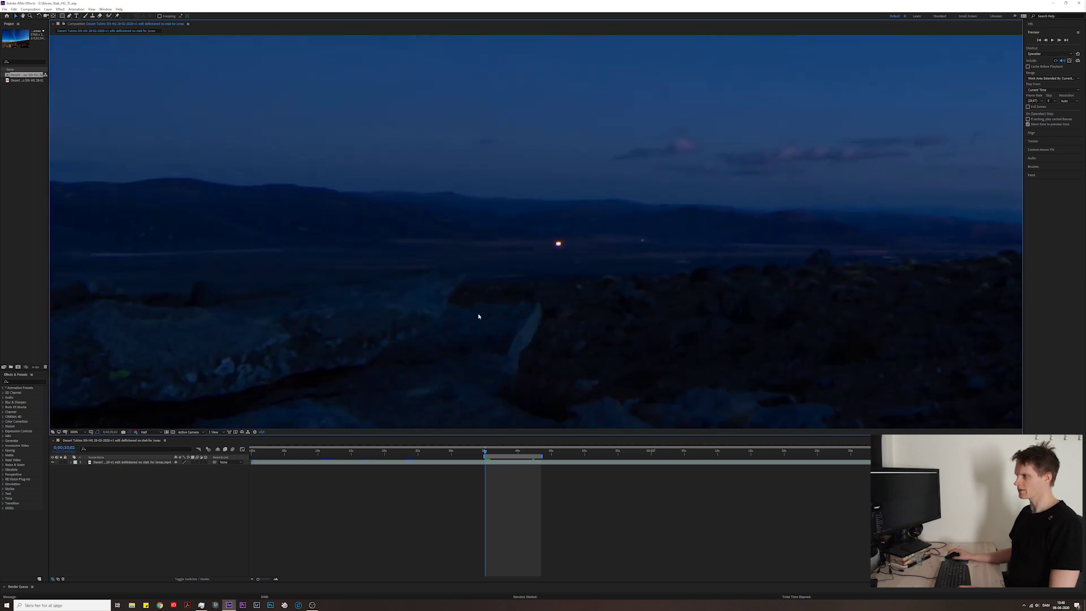
{"action": "left_click_drag", "start_coordinate": [484, 453], "coordinate": [486, 453]}
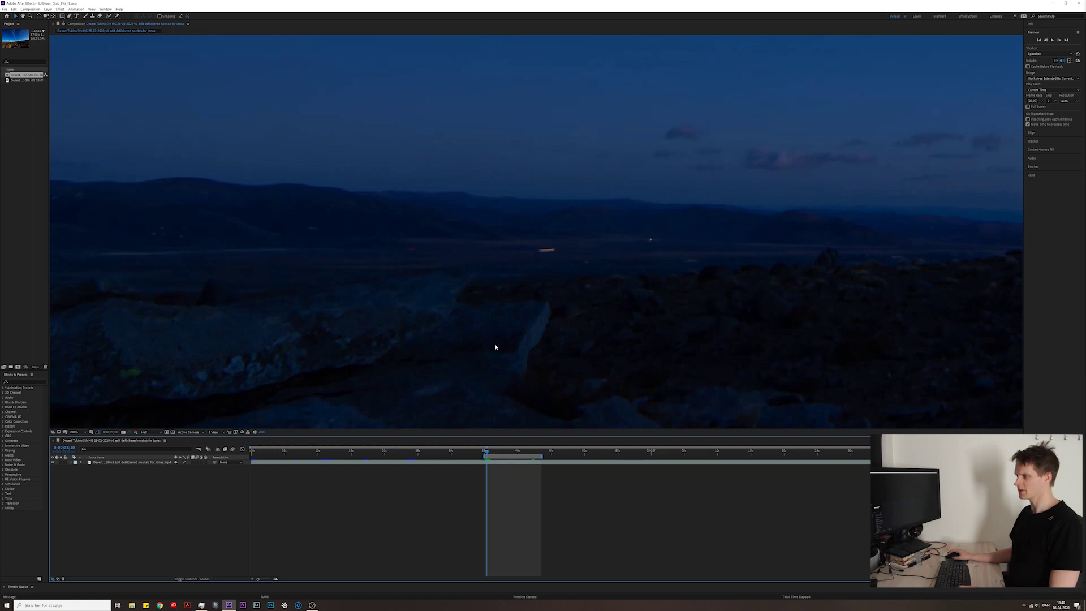
Add a new adjustment layer above the timelapse footage.
{"action": "scroll", "coordinate": [496, 347], "scroll_direction": "down", "scroll_amount": 4}
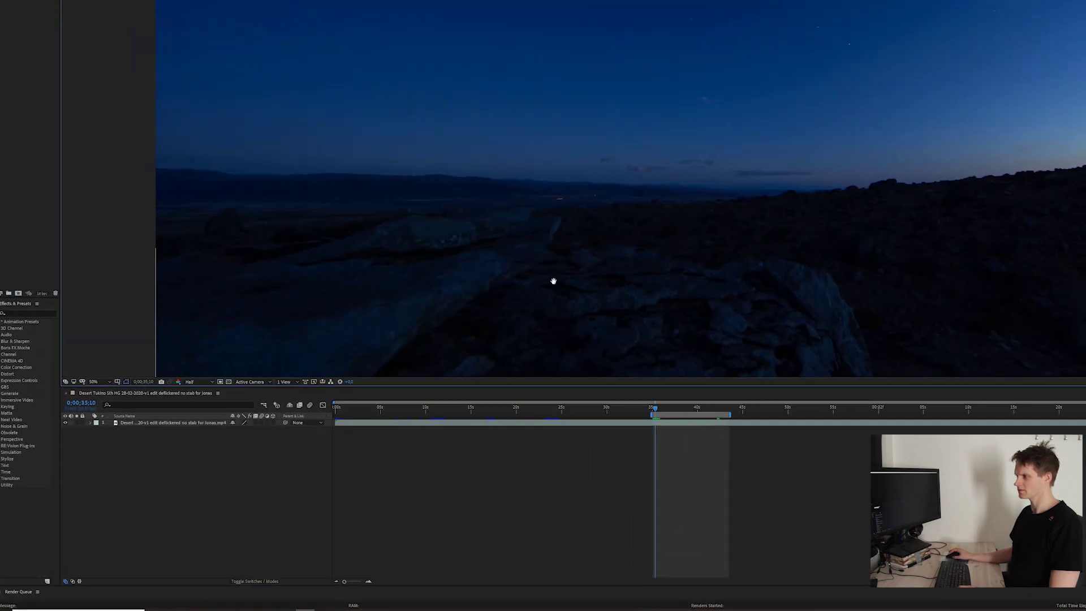
{"action": "right_click", "coordinate": [136, 445]}
{"action": "mouse_move", "coordinate": [170, 451]}
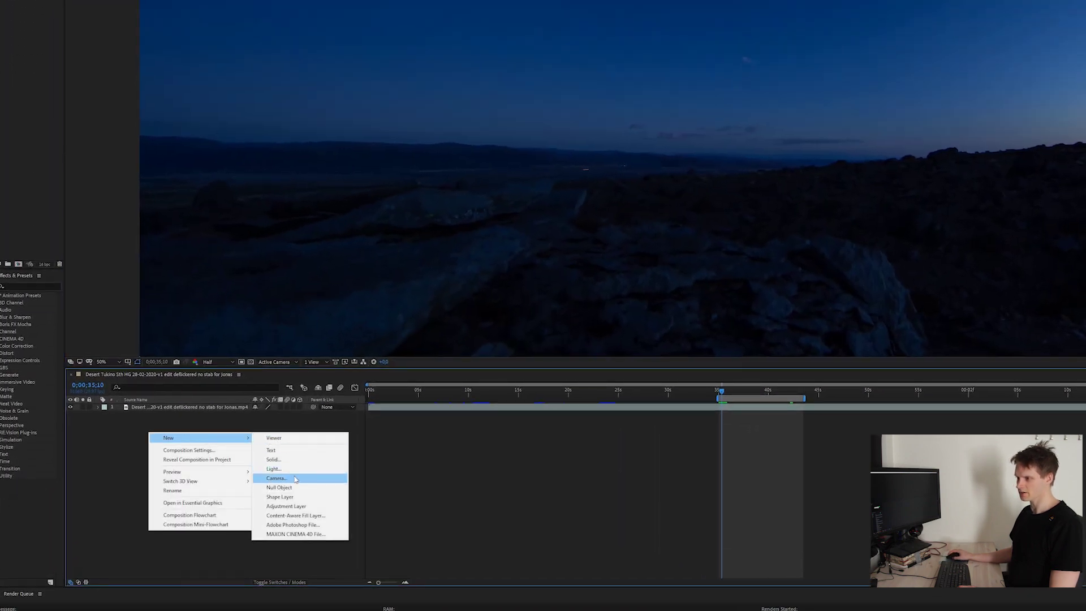
{"action": "left_click", "coordinate": [286, 506]}
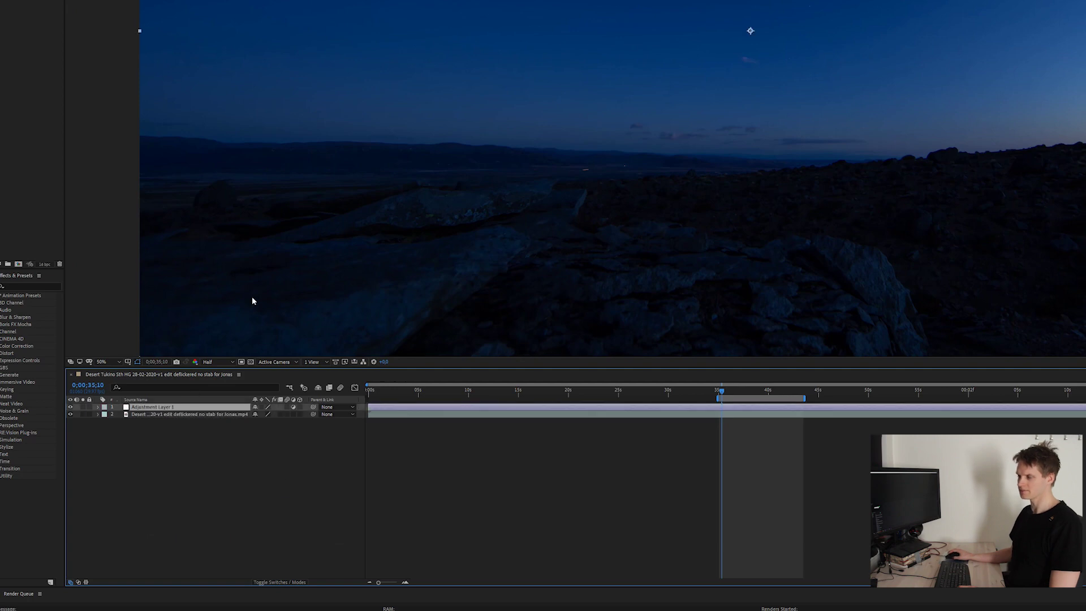
Draw a closed mask on the adjustment layer that follows just above the horizon and encloses the whole rocky foreground.
{"action": "scroll", "coordinate": [430, 272], "scroll_direction": "down", "scroll_amount": 2}
{"action": "scroll", "coordinate": [407, 265], "scroll_direction": "up", "scroll_amount": 2}
{"action": "left_click_drag", "start_coordinate": [390, 261], "coordinate": [485, 147]}
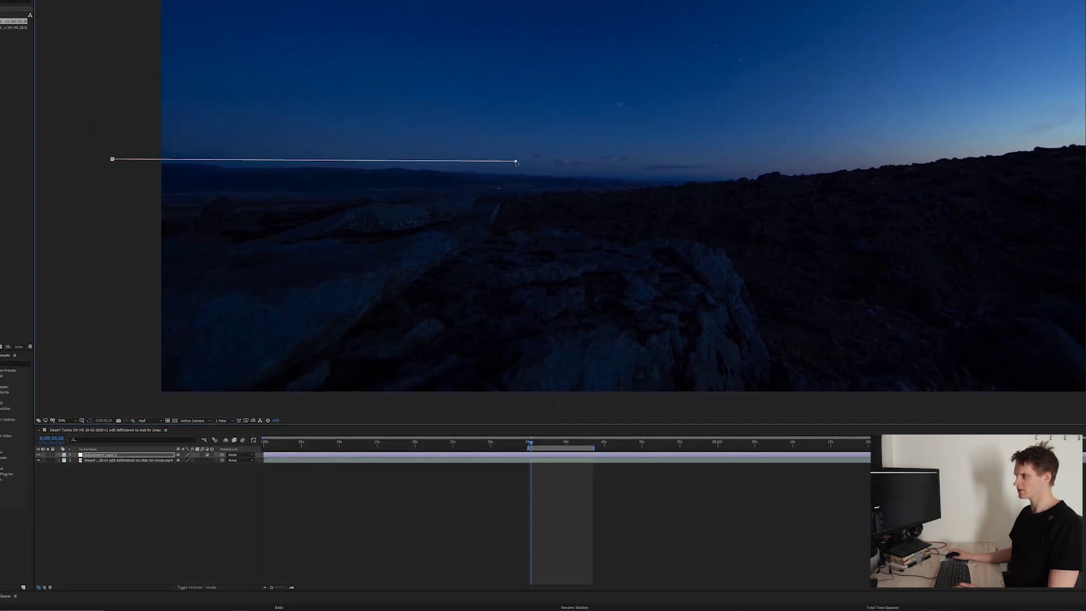
{"action": "left_click", "coordinate": [868, 135]}
{"action": "left_click", "coordinate": [1038, 127]}
{"action": "left_click", "coordinate": [1085, 127]}
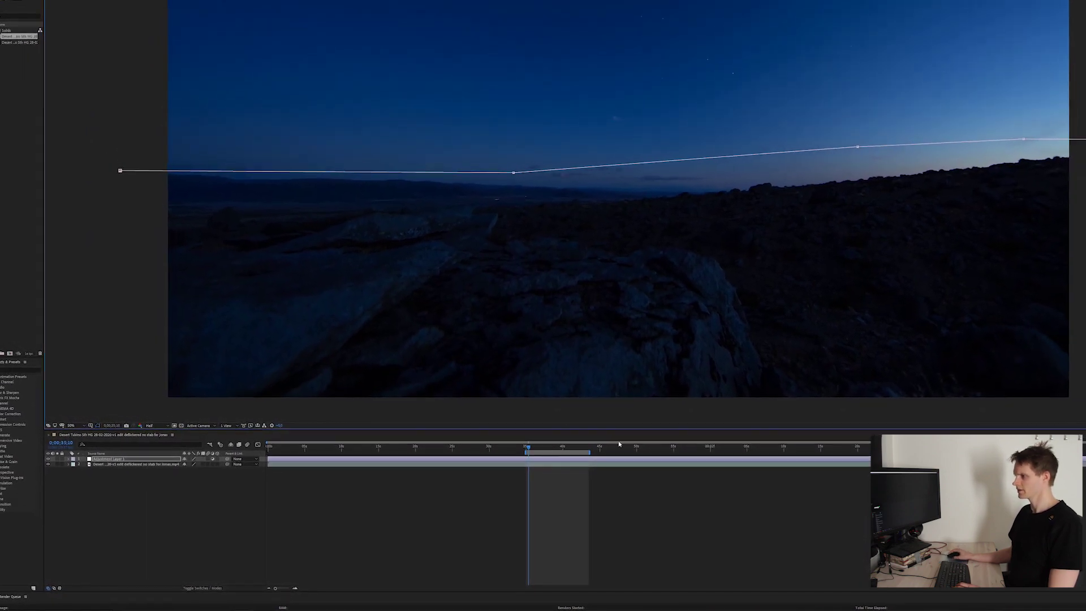
{"action": "left_click", "coordinate": [1085, 405]}
{"action": "left_click", "coordinate": [509, 414]}
{"action": "left_click", "coordinate": [125, 413]}
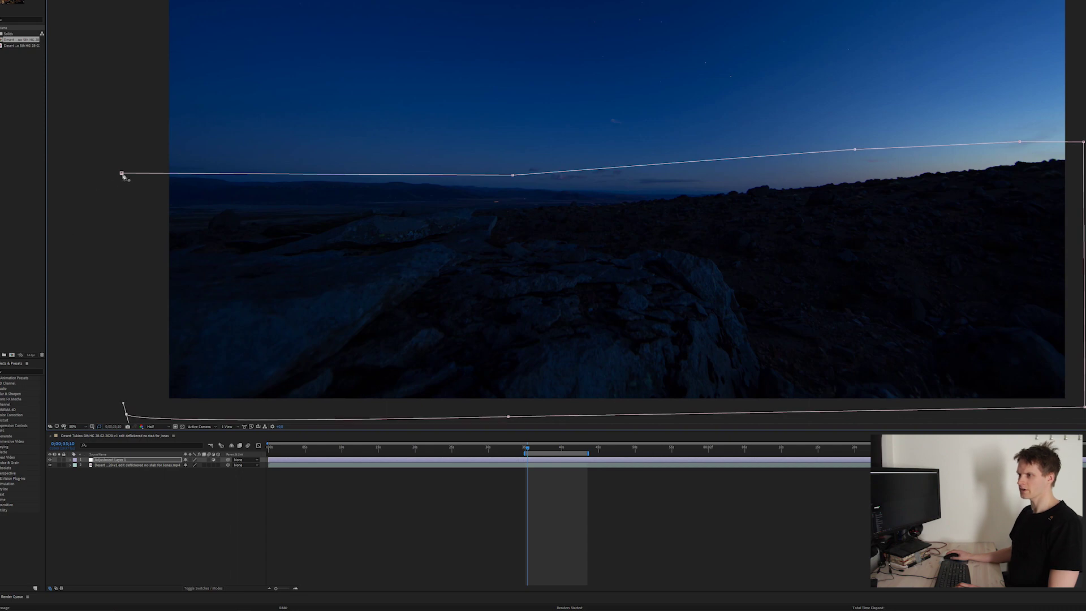
{"action": "left_click", "coordinate": [122, 174]}
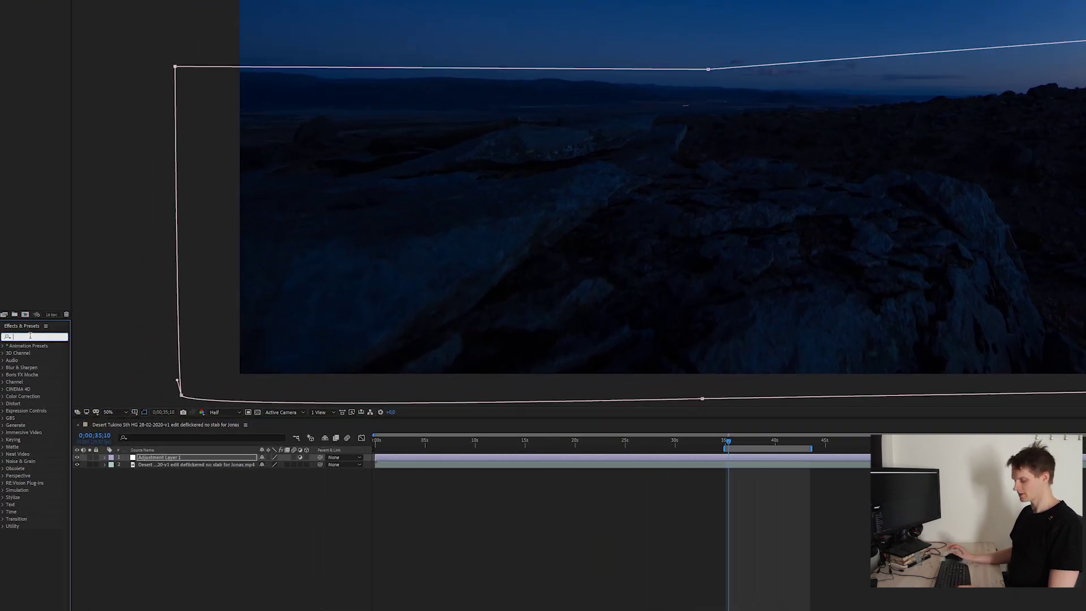
Find the Exposure color correction effect and apply it to the adjustment layer.
{"action": "left_click", "coordinate": [16, 372]}
{"action": "type", "text": "exposure"}
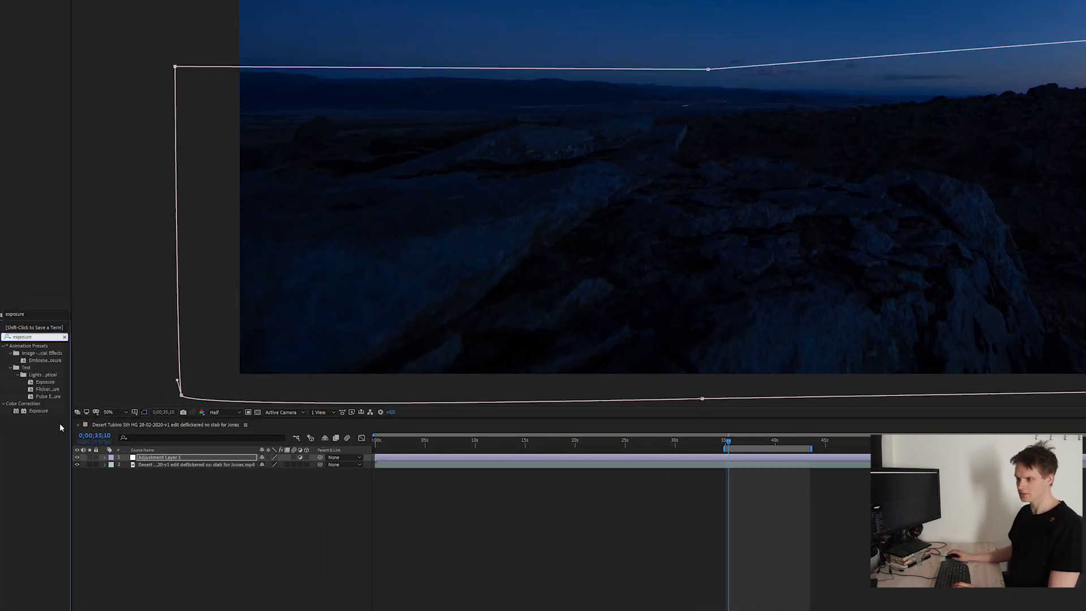
{"action": "left_click_drag", "start_coordinate": [38, 410], "coordinate": [170, 458]}
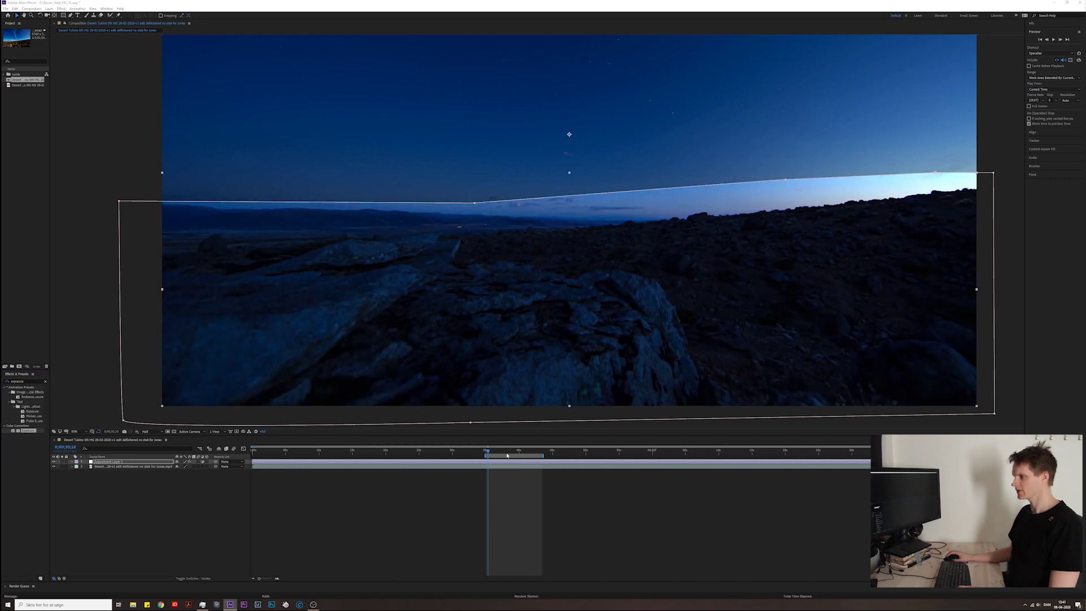
Expand the adjustment layer's Exposure effect and add an Exposure keyframe at 0;00;39;05.
{"action": "left_click_drag", "start_coordinate": [509, 451], "coordinate": [514, 450]}
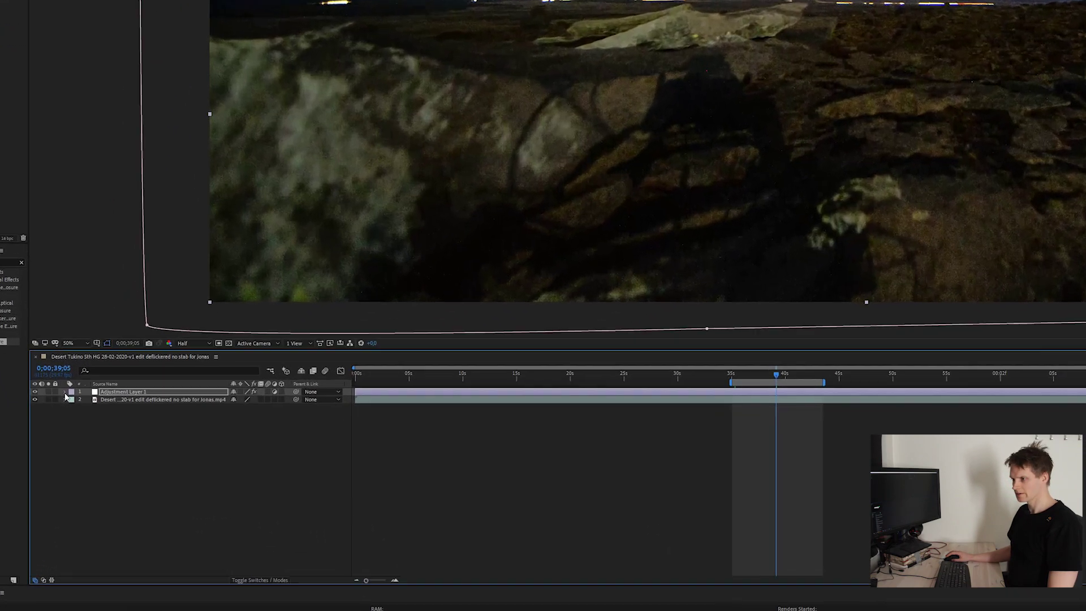
{"action": "left_click", "coordinate": [72, 462]}
{"action": "left_click", "coordinate": [72, 398]}
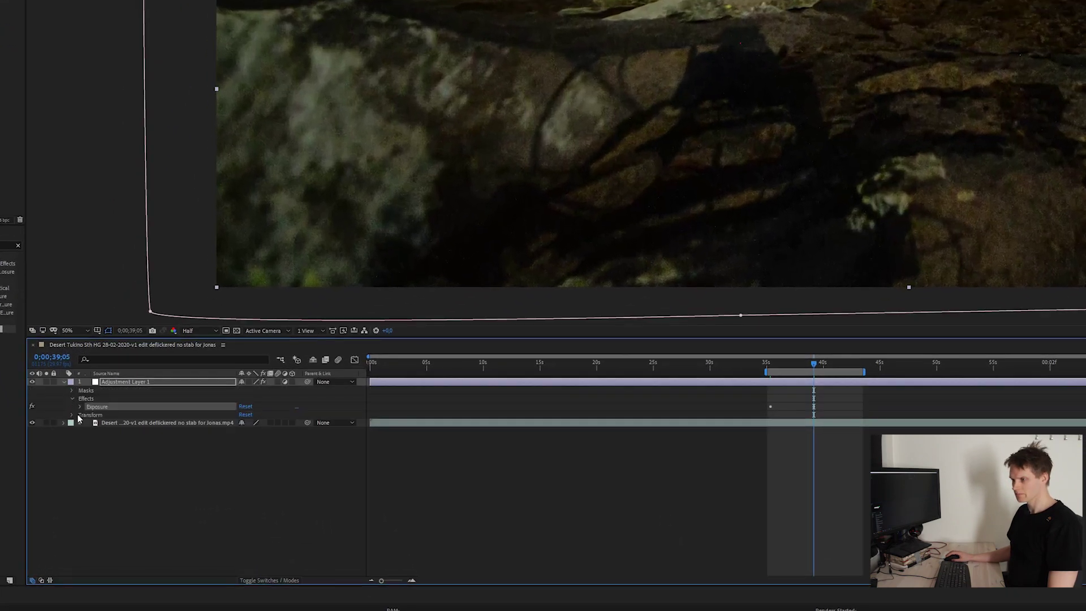
{"action": "left_click", "coordinate": [80, 406]}
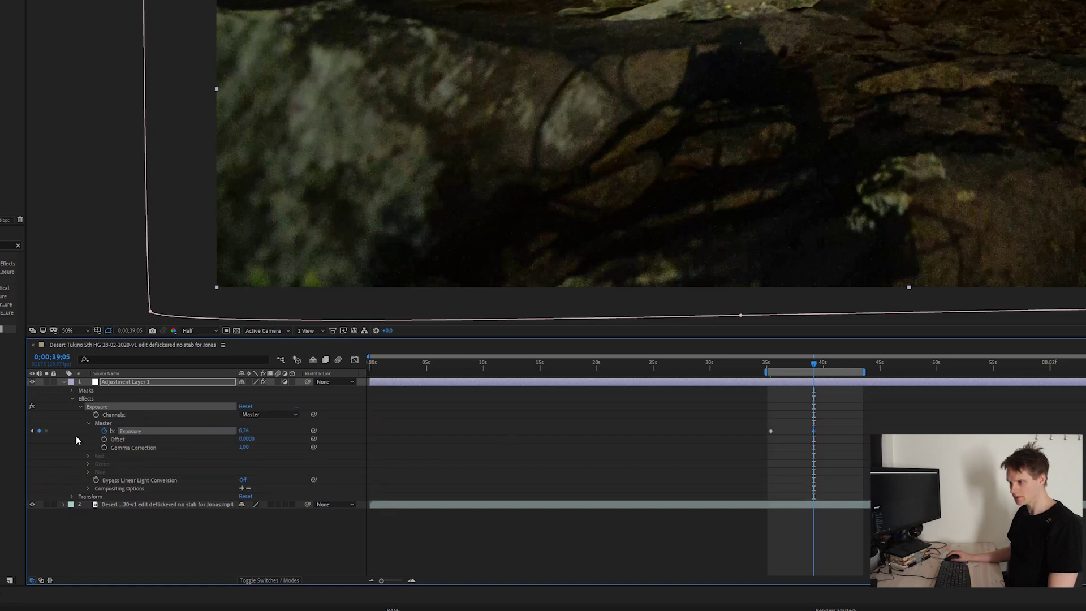
Pre-compose the adjustment layer and the timelapse footage together, moving all attributes into the new composition.
{"action": "left_click", "coordinate": [858, 367]}
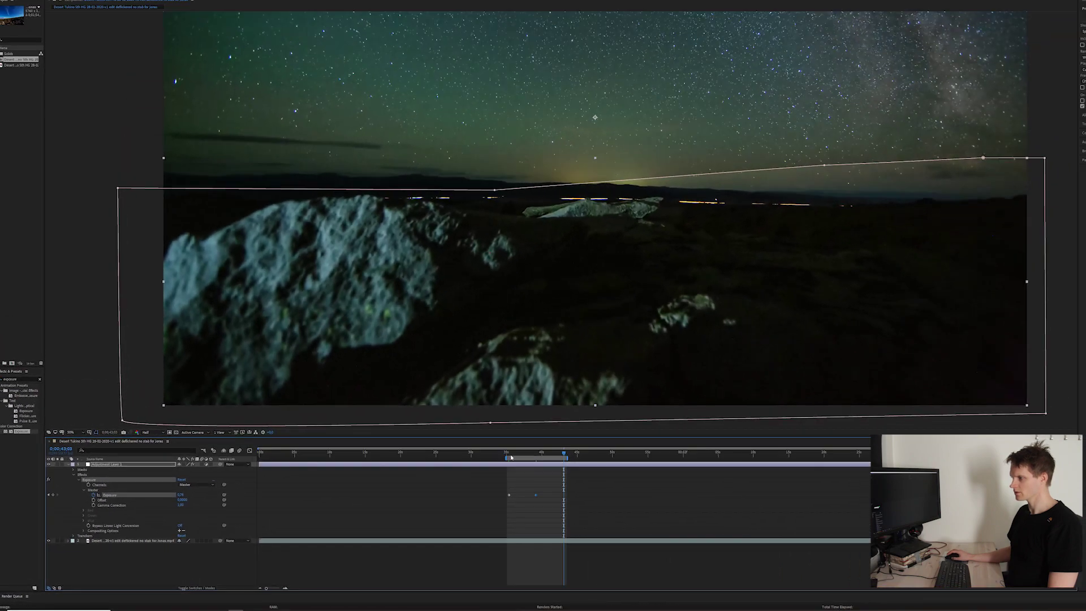
{"action": "left_click", "coordinate": [510, 457]}
{"action": "left_click_drag", "start_coordinate": [165, 573], "coordinate": [103, 464]}
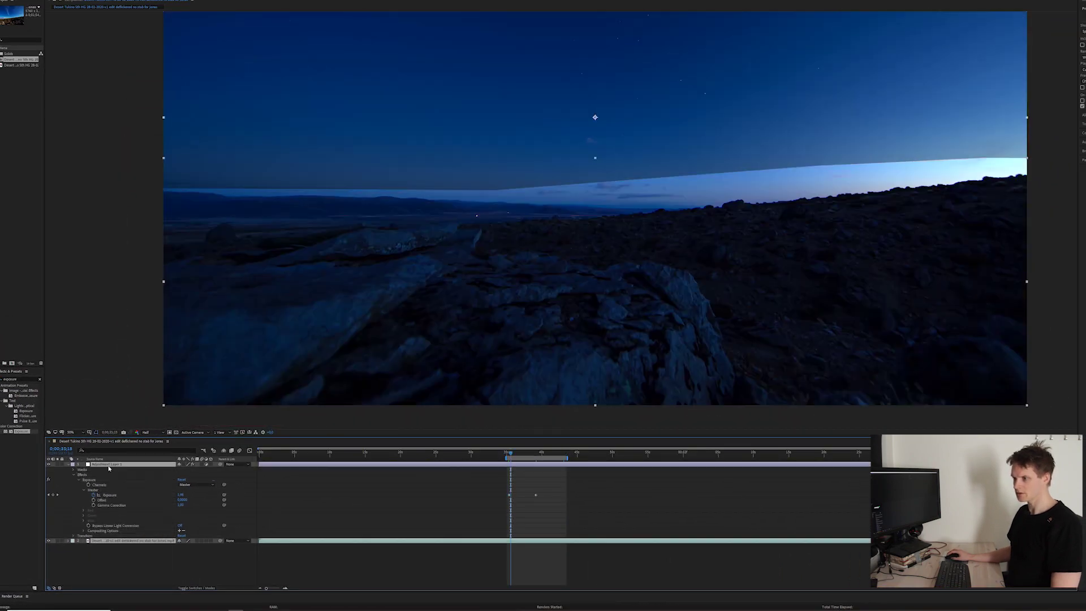
{"action": "right_click", "coordinate": [108, 468]}
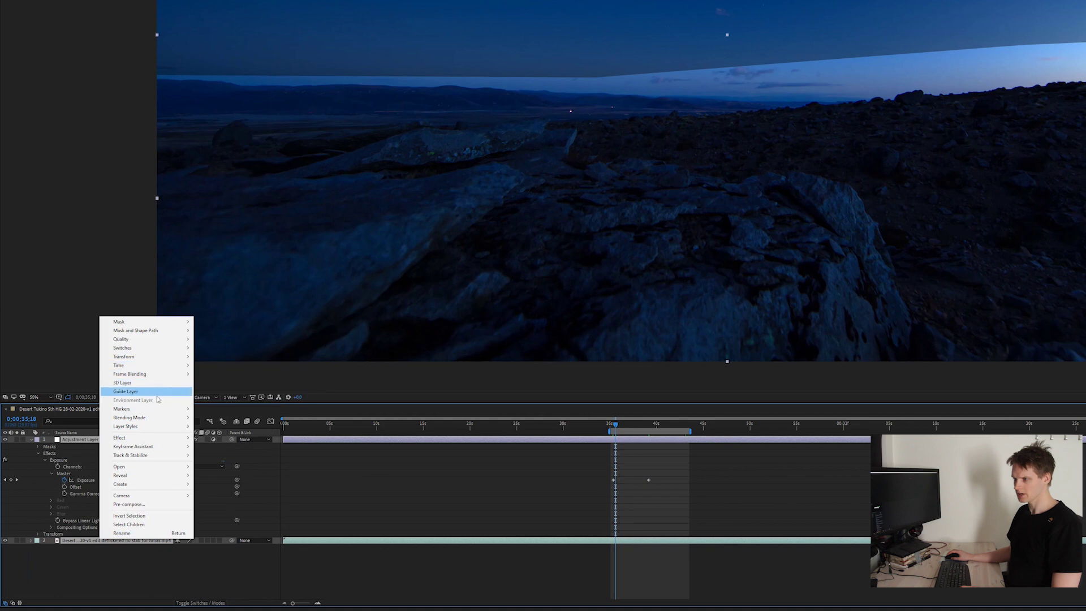
{"action": "mouse_move", "coordinate": [160, 448]}
{"action": "mouse_move", "coordinate": [168, 374]}
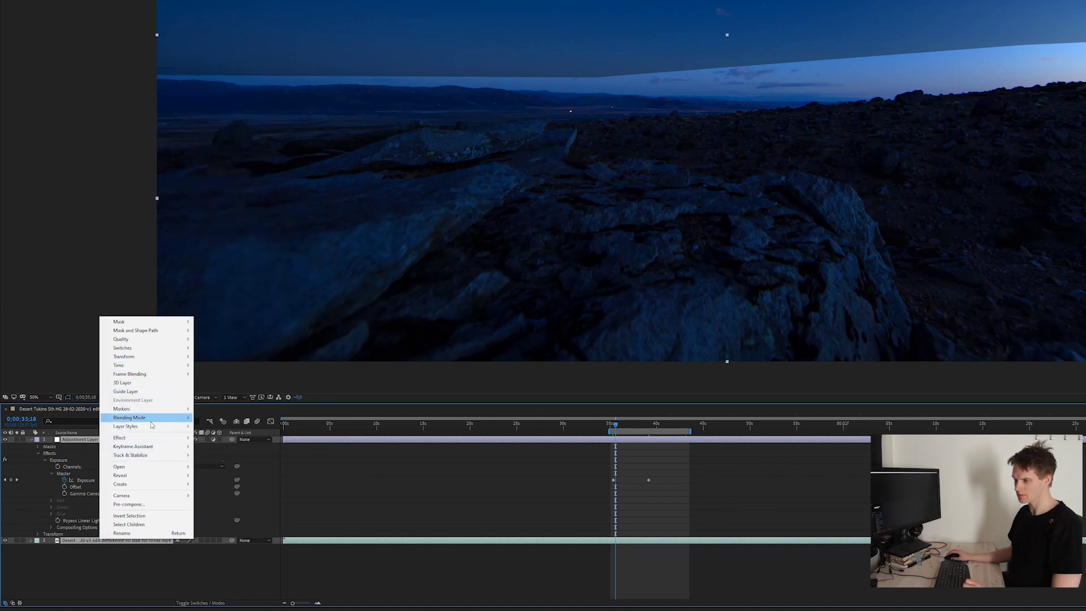
{"action": "left_click", "coordinate": [129, 504]}
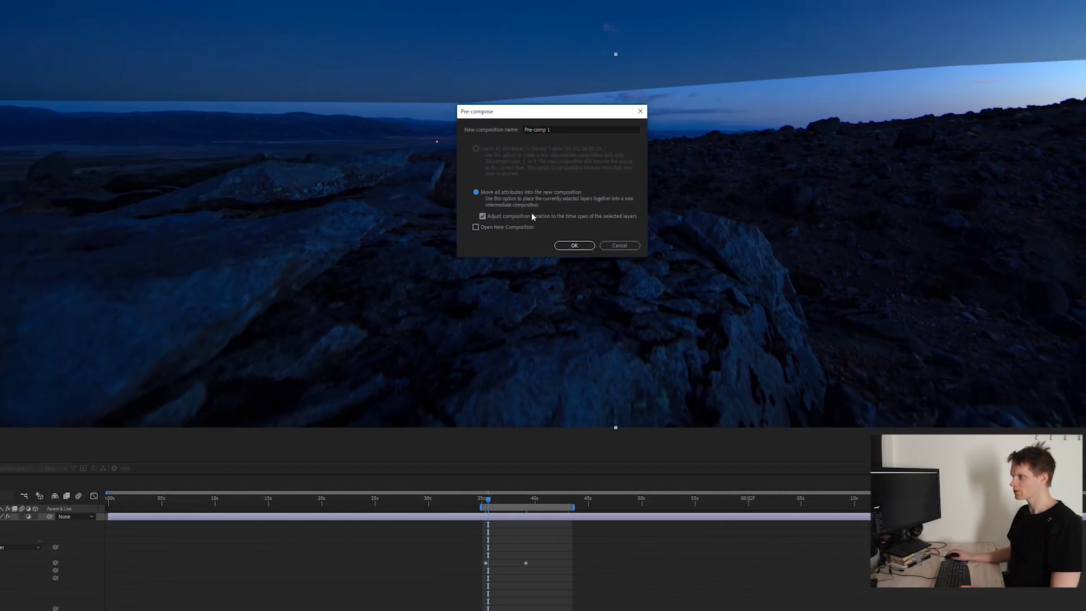
{"action": "left_click", "coordinate": [574, 245]}
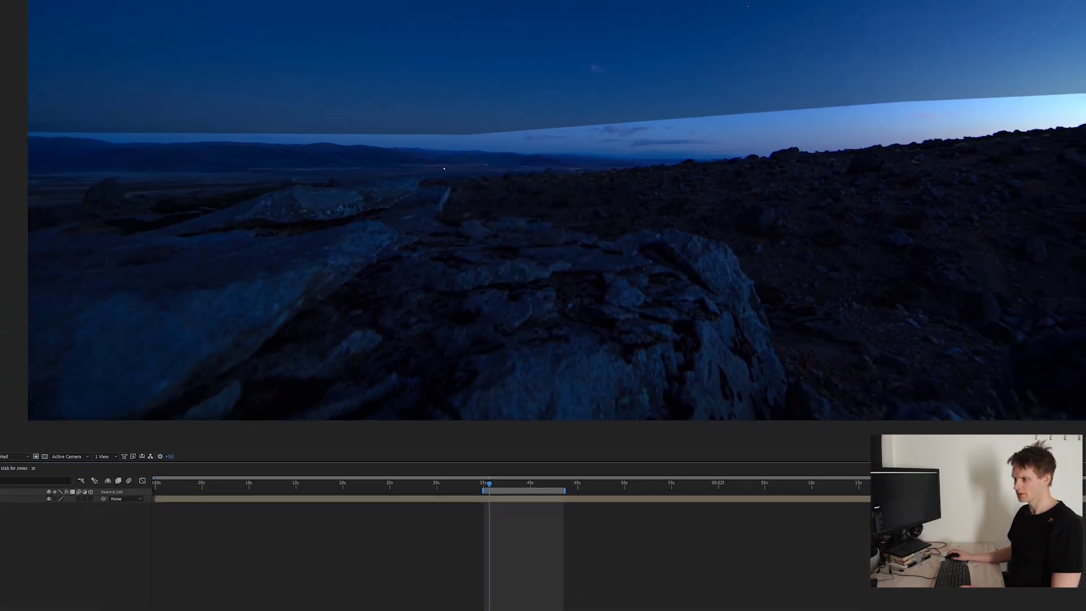
Set the composition viewer's preview resolution to Full near the start of the work area.
{"action": "left_click_drag", "start_coordinate": [496, 484], "coordinate": [492, 458]}
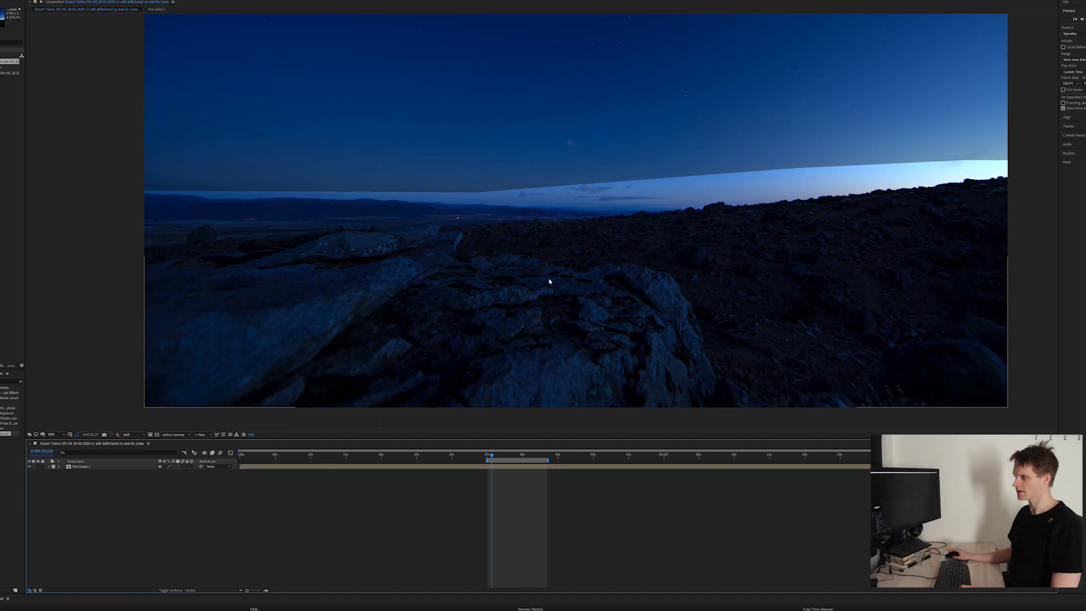
{"action": "left_click", "coordinate": [141, 435]}
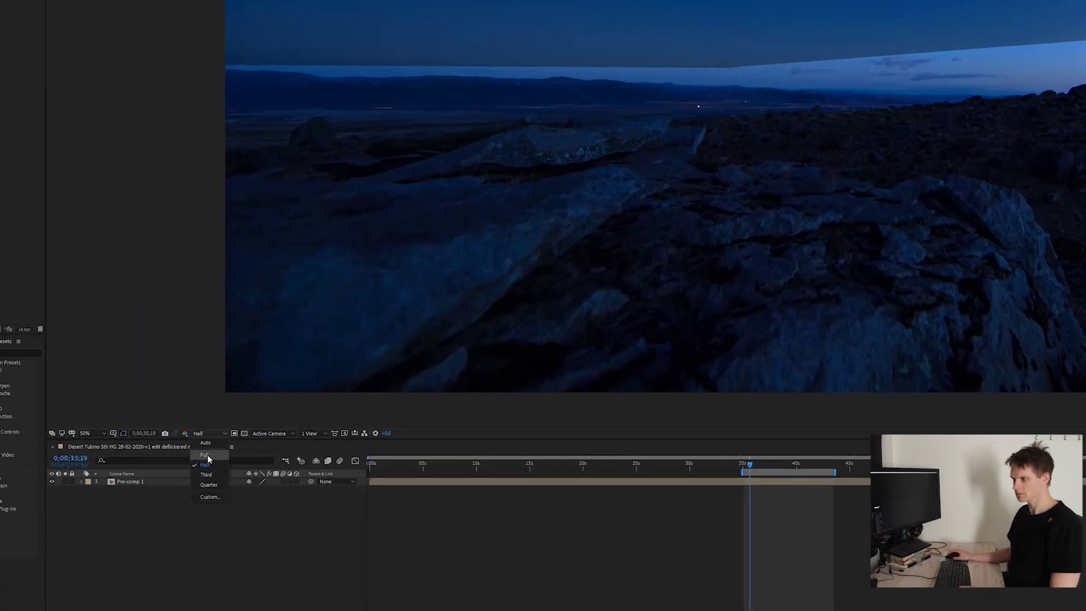
{"action": "left_click", "coordinate": [207, 455]}
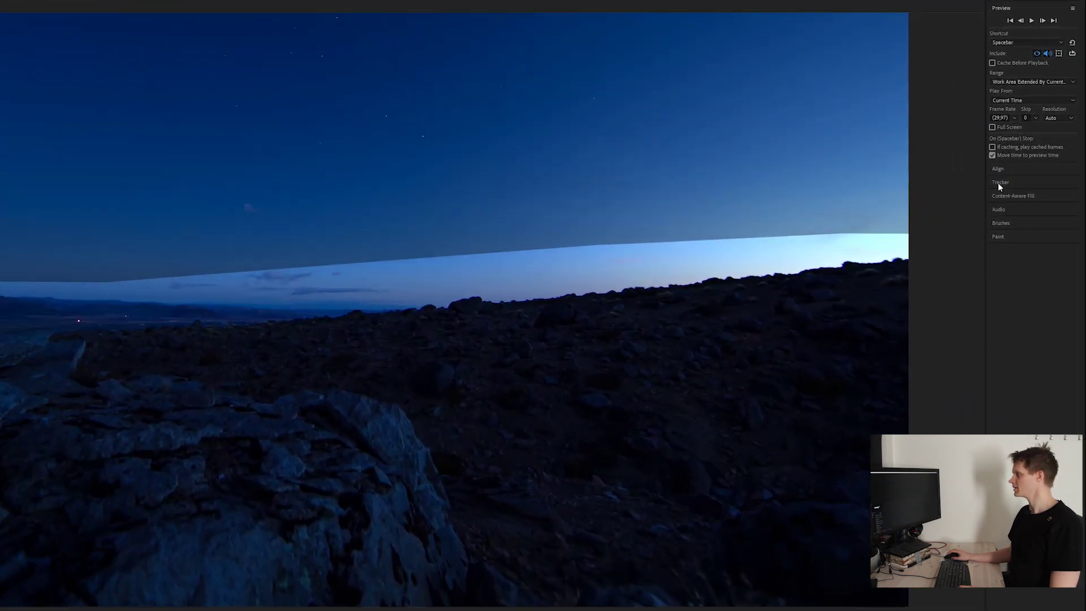
Start a Stabilize Motion track on the pre-composed layer with the Tracker.
{"action": "left_click", "coordinate": [1083, 128]}
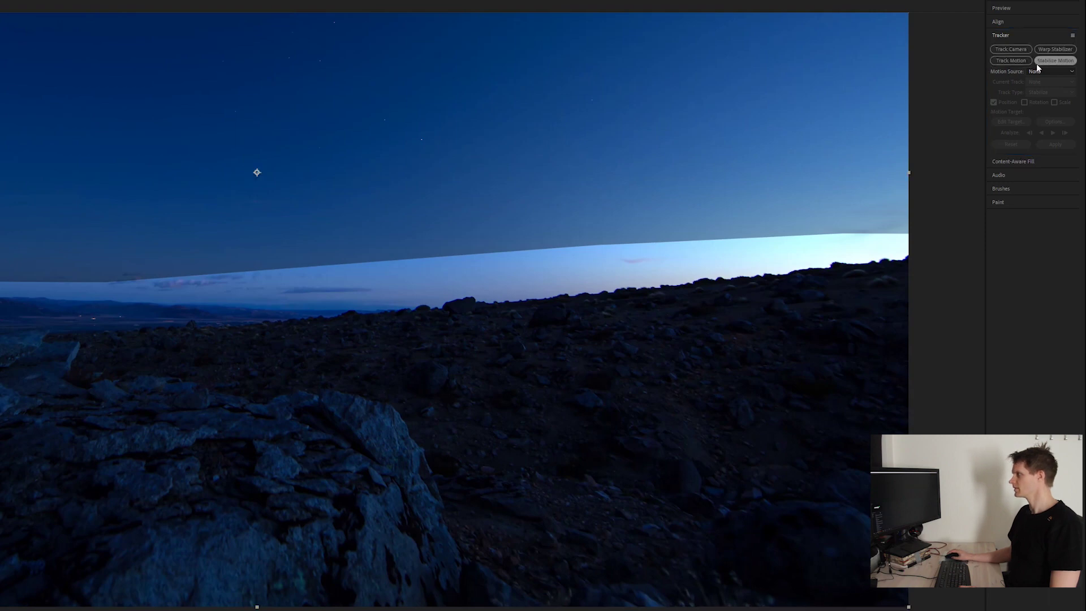
{"action": "left_click", "coordinate": [1048, 64]}
{"action": "left_click", "coordinate": [1048, 63]}
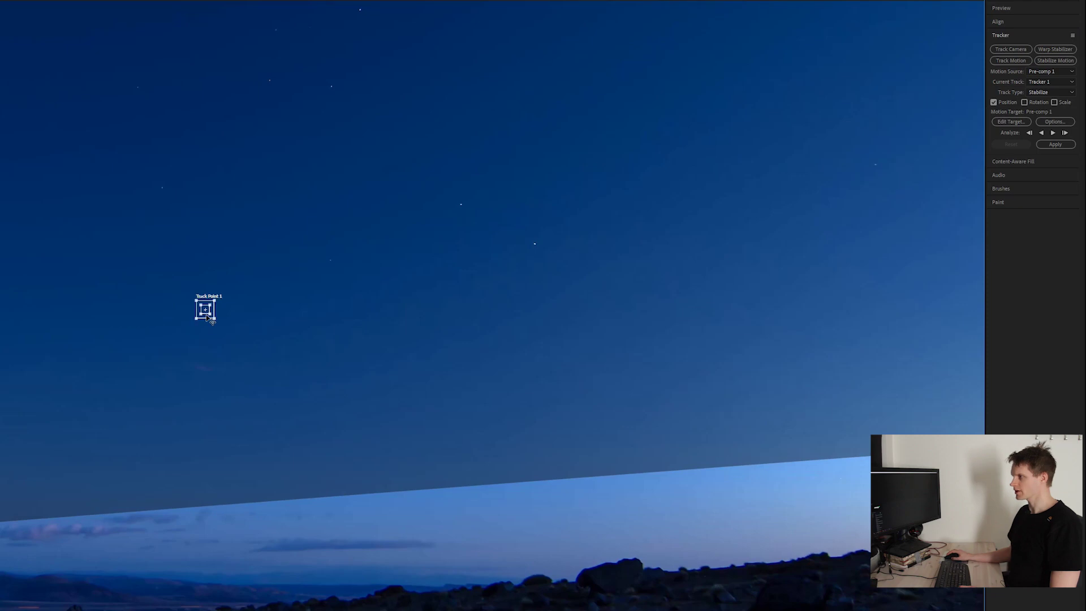
Place Track Point 1 on the upper tip of the foreground rock below the horizon, at the start of the work area.
{"action": "left_click_drag", "start_coordinate": [543, 217], "coordinate": [320, 371]}
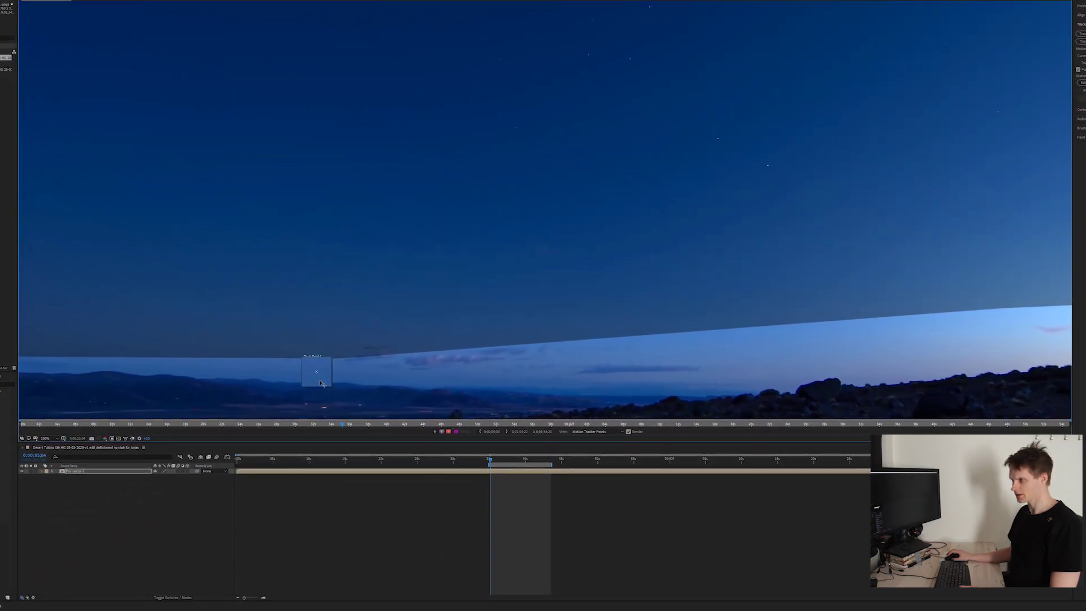
{"action": "scroll", "coordinate": [324, 379], "scroll_direction": "down", "scroll_amount": 1}
{"action": "scroll", "coordinate": [456, 348], "scroll_direction": "up", "scroll_amount": 1}
{"action": "left_click_drag", "start_coordinate": [549, 217], "coordinate": [491, 268]}
{"action": "scroll", "coordinate": [522, 248], "scroll_direction": "up", "scroll_amount": 1}
{"action": "key", "text": "Page_Up"}
{"action": "key", "text": "Page_Up"}
{"action": "scroll", "coordinate": [491, 269], "scroll_direction": "up", "scroll_amount": 1}
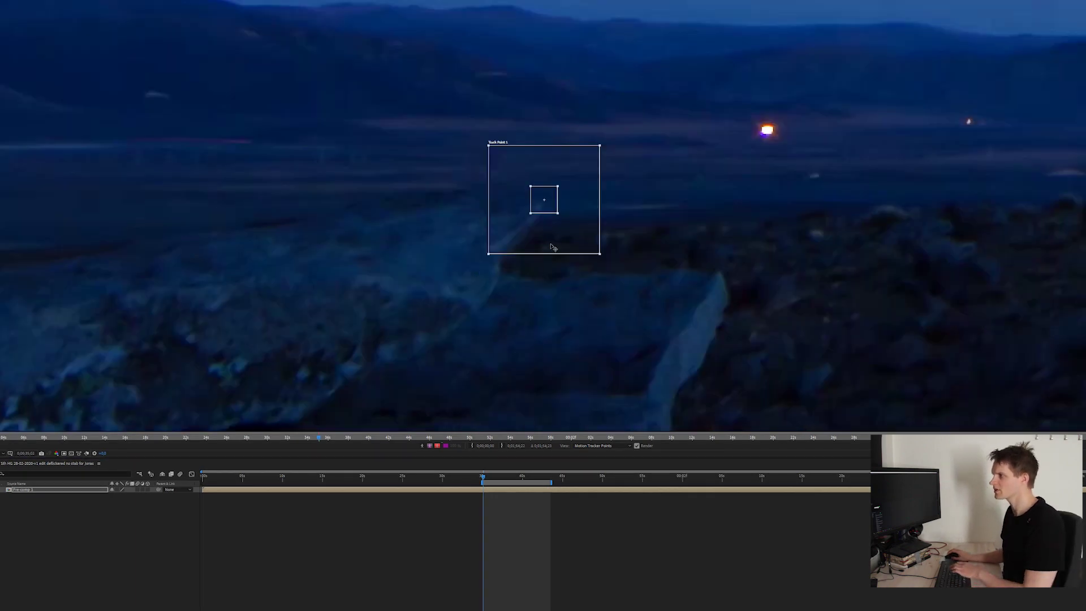
{"action": "mouse_move", "coordinate": [552, 243]}
{"action": "left_mouse_down"}
{"action": "mouse_move", "coordinate": [680, 300]}
{"action": "mouse_move", "coordinate": [591, 291]}
{"action": "mouse_move", "coordinate": [545, 253]}
{"action": "left_mouse_up"}
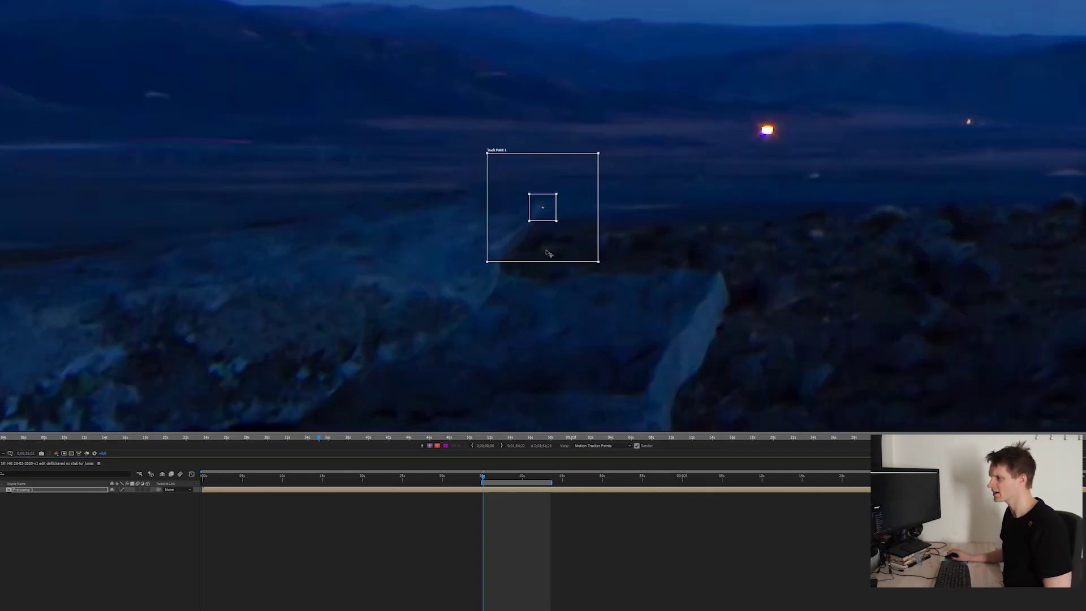
{"action": "scroll", "coordinate": [552, 250], "scroll_direction": "down", "scroll_amount": 1}
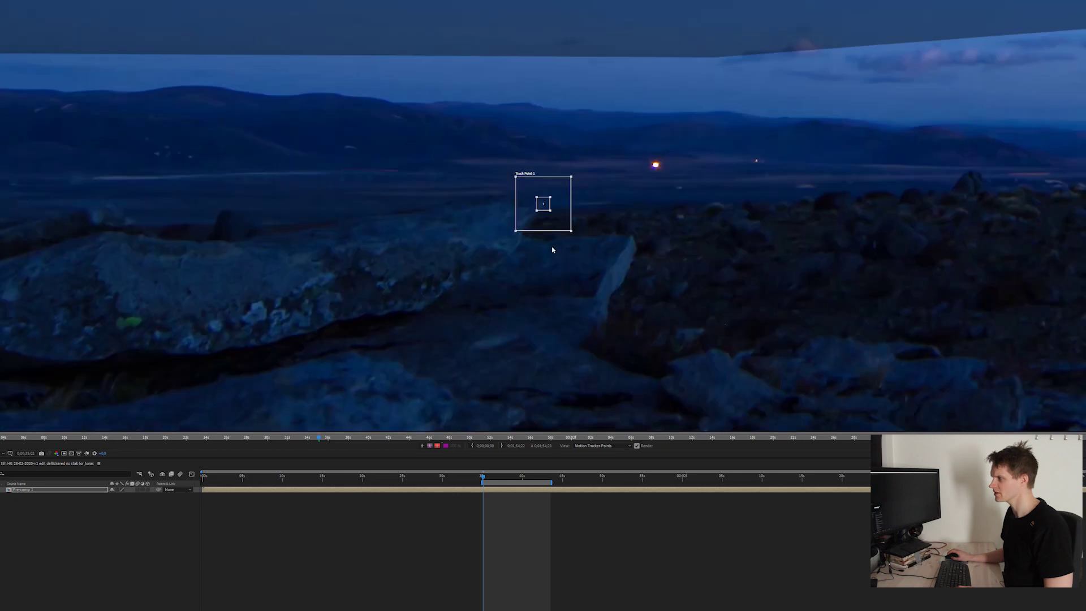
Examine the rocks and horizon at the night end of the work area for trackable features, and return to the work area's start.
{"action": "left_click", "coordinate": [547, 477]}
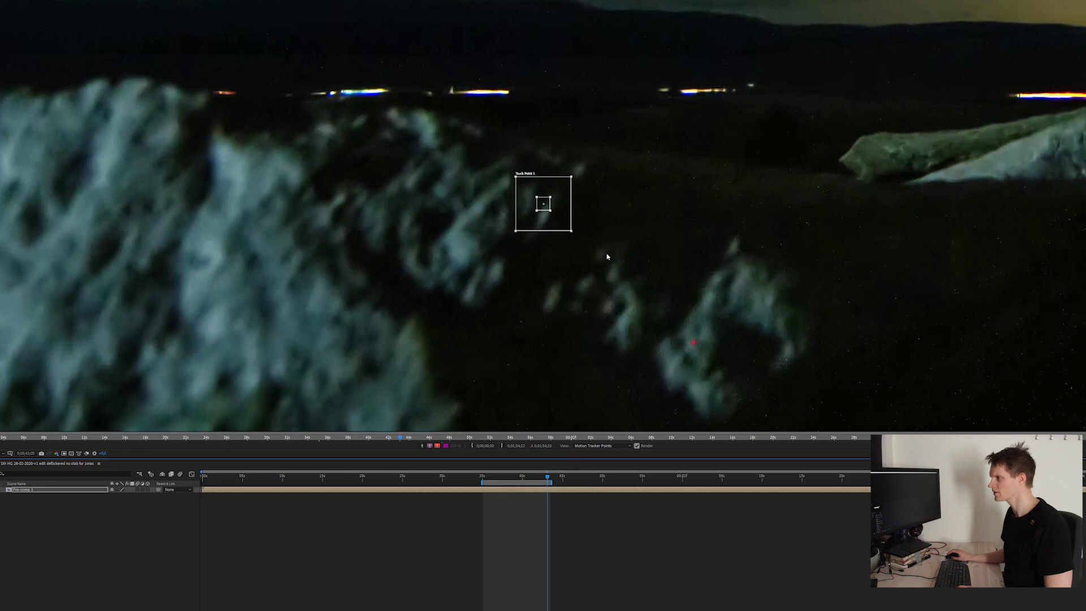
{"action": "left_click_drag", "start_coordinate": [734, 230], "coordinate": [198, 309]}
{"action": "left_click_drag", "start_coordinate": [713, 265], "coordinate": [449, 219]}
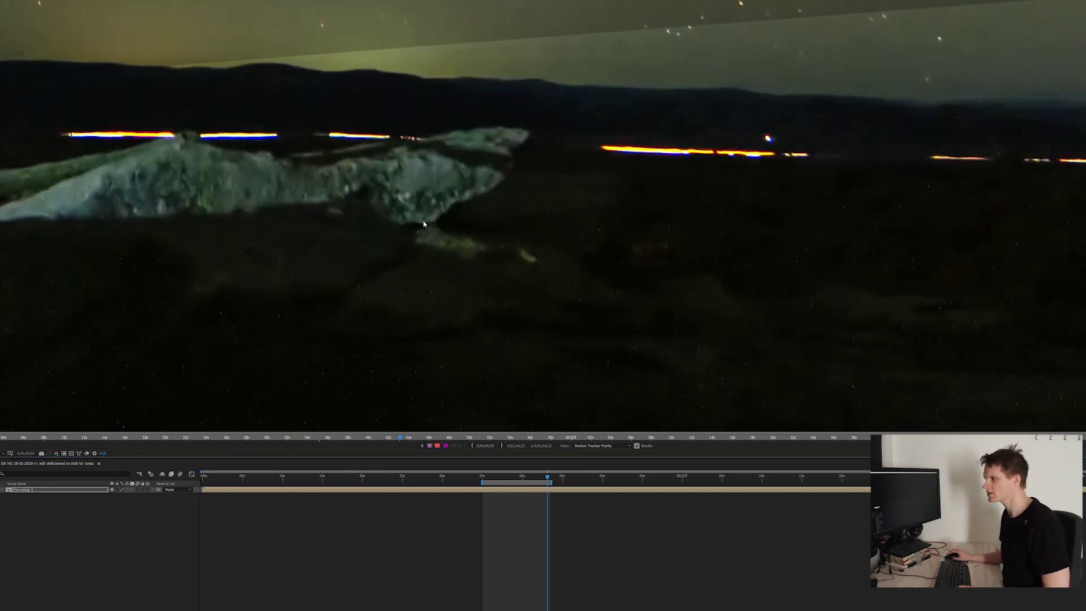
{"action": "left_click_drag", "start_coordinate": [418, 226], "coordinate": [503, 311]}
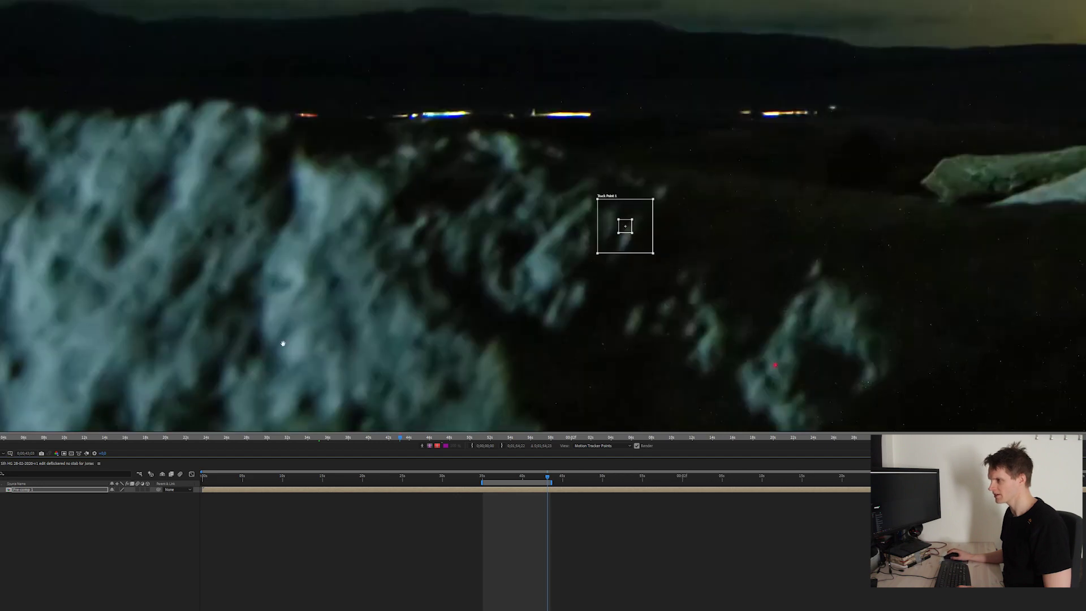
{"action": "left_click_drag", "start_coordinate": [956, 207], "coordinate": [342, 284]}
{"action": "left_click_drag", "start_coordinate": [738, 197], "coordinate": [396, 181]}
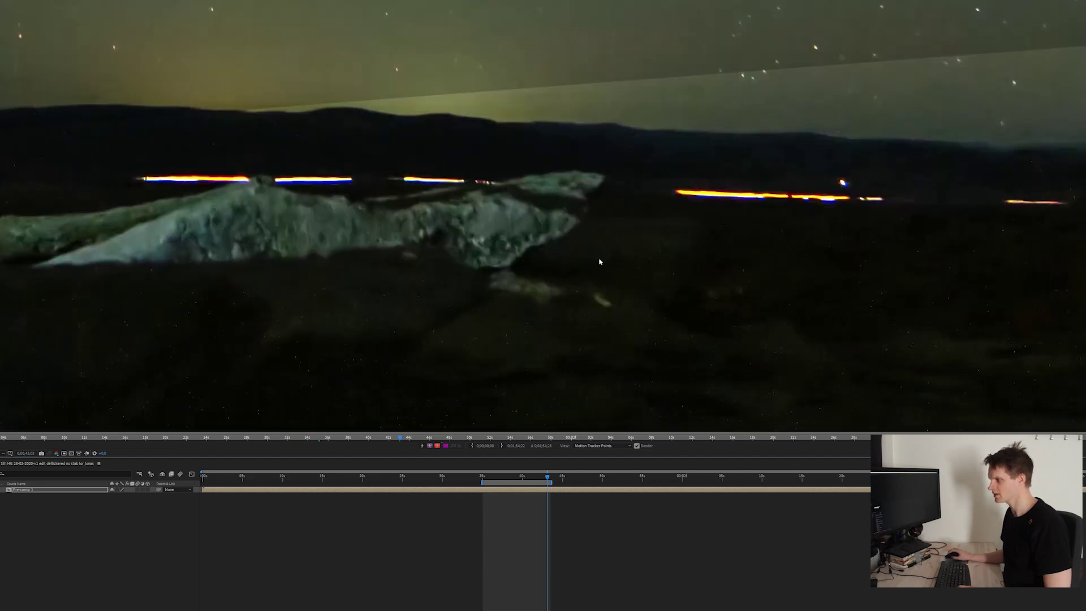
{"action": "left_click", "coordinate": [484, 479]}
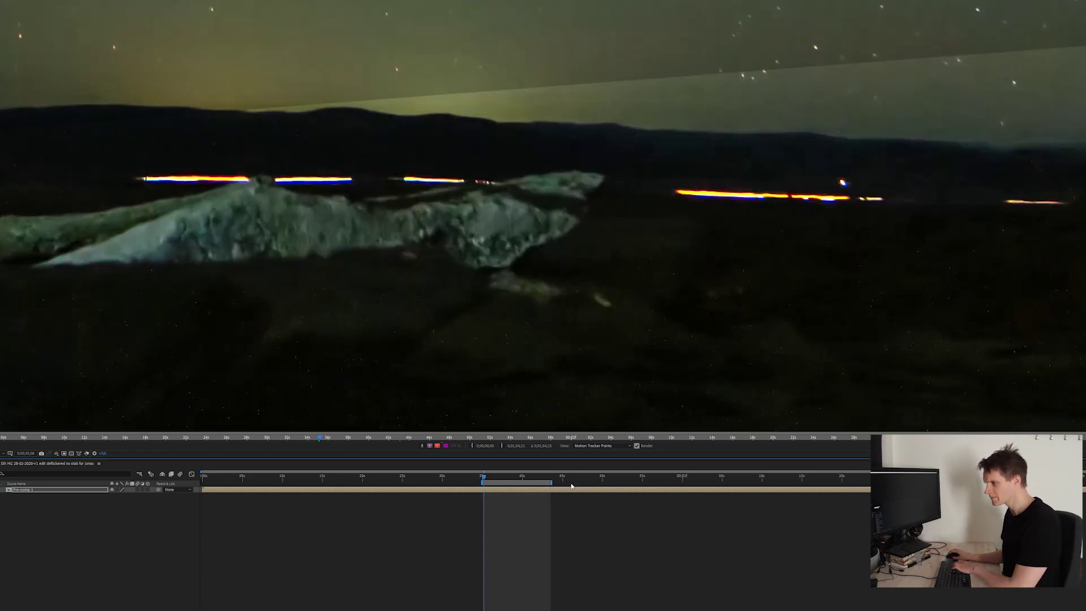
{"action": "key", "text": "Page_Up"}
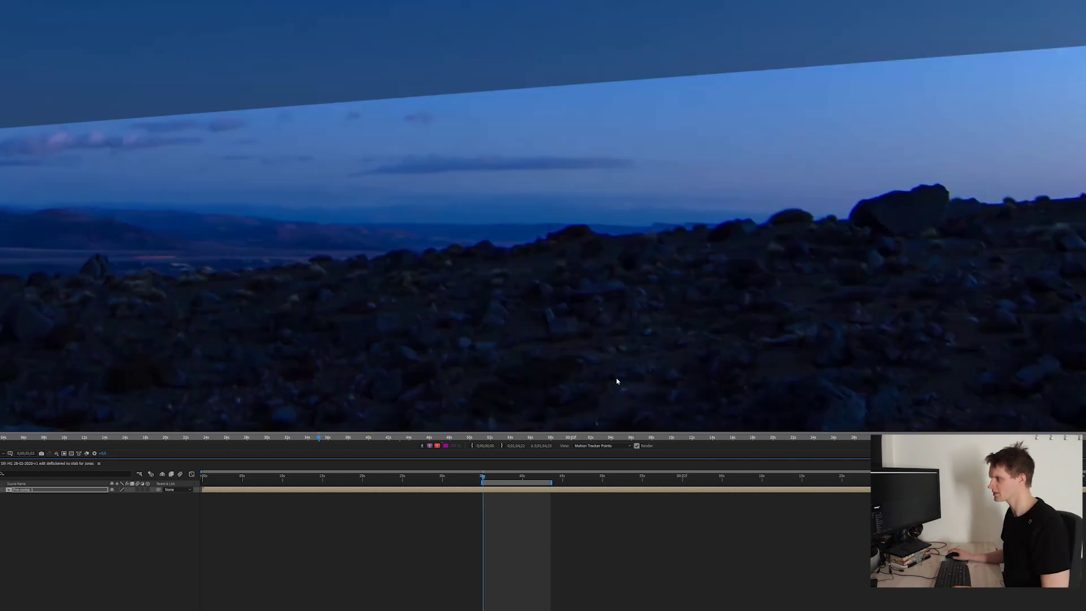
Fine-tune Track Point 1 on the foreground rock's tip at 0;00;35;02.
{"action": "left_click_drag", "start_coordinate": [526, 282], "coordinate": [672, 297]}
{"action": "scroll", "coordinate": [581, 238], "scroll_direction": "up", "scroll_amount": 1}
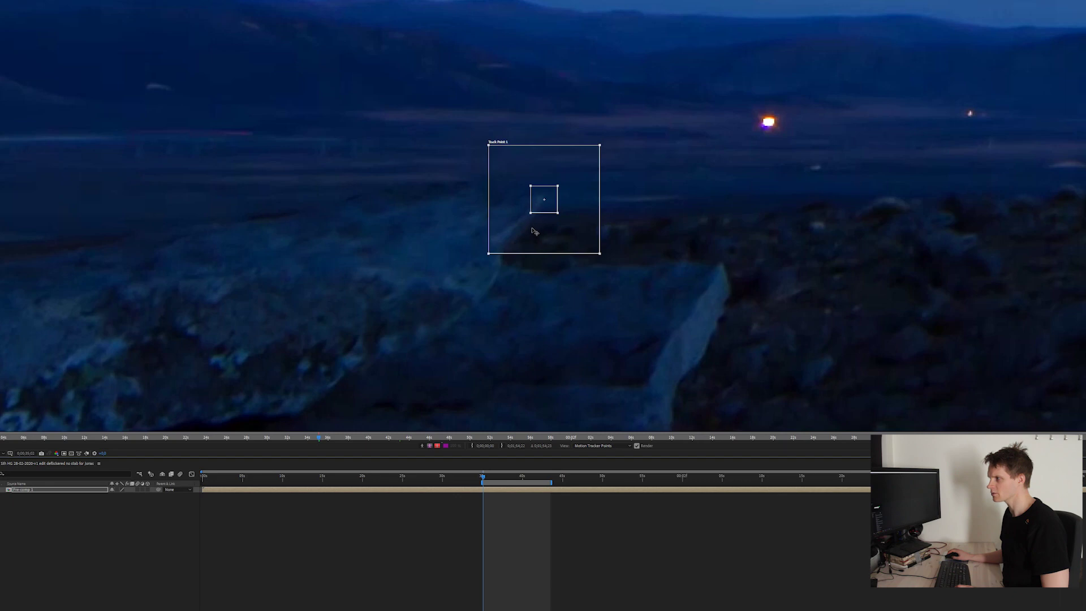
{"action": "left_click_drag", "start_coordinate": [533, 230], "coordinate": [531, 229]}
Open the pre-composition and raise the adjustment layer's Exposure value at 0;00;35;02 to brighten the foreground.
{"action": "left_click", "coordinate": [157, 512]}
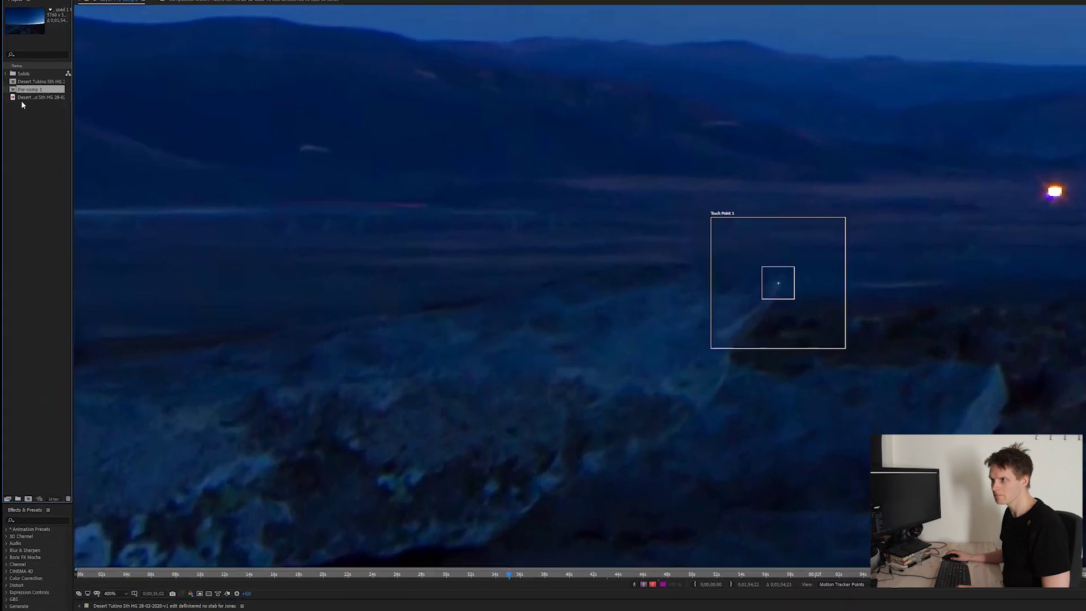
{"action": "double_click", "coordinate": [18, 69]}
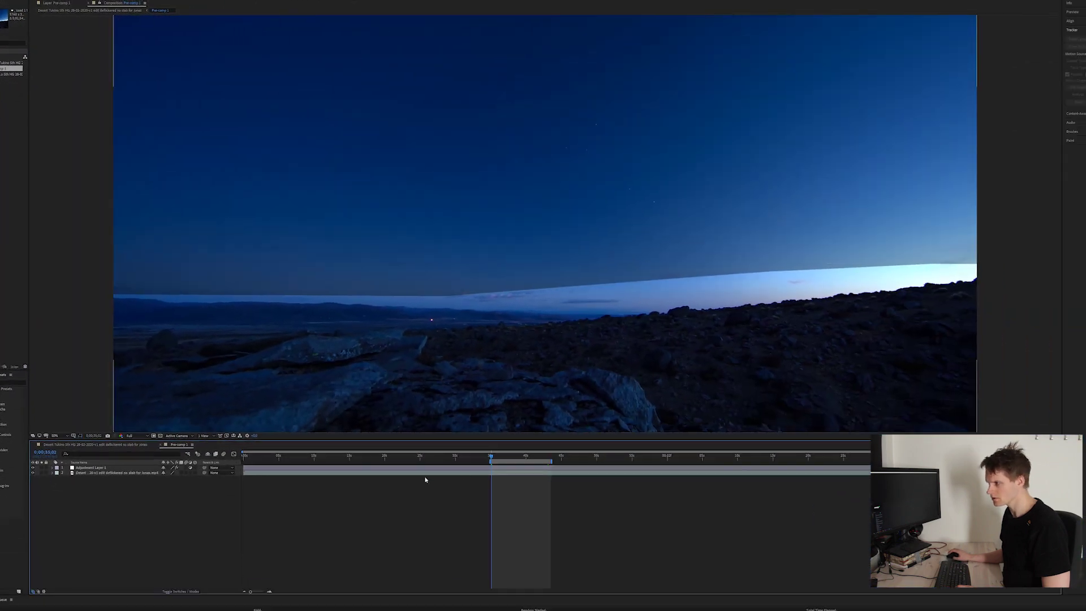
{"action": "left_click", "coordinate": [87, 467]}
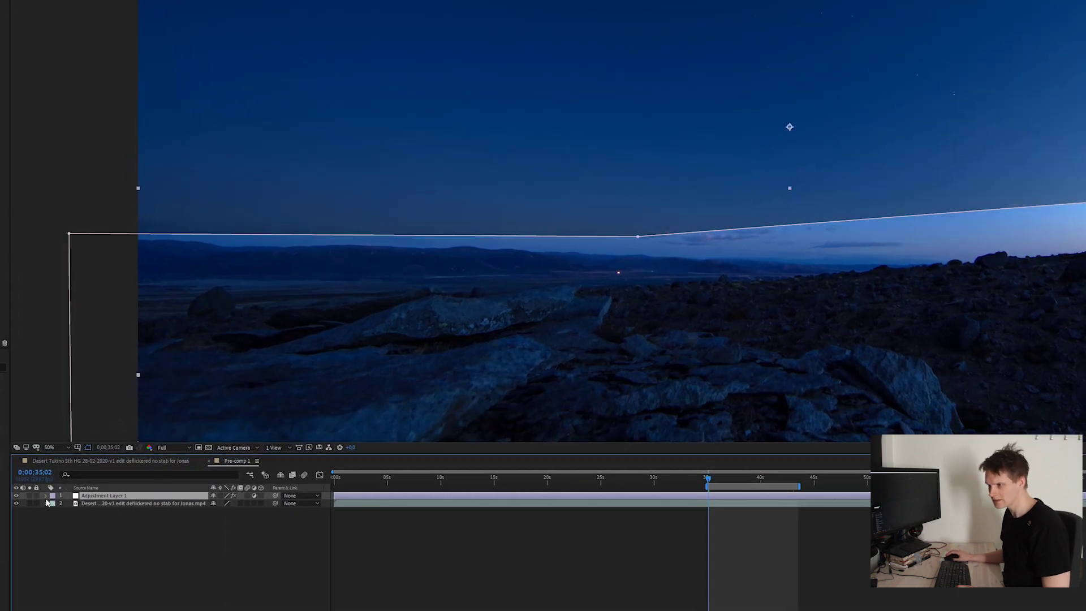
{"action": "left_click", "coordinate": [45, 496]}
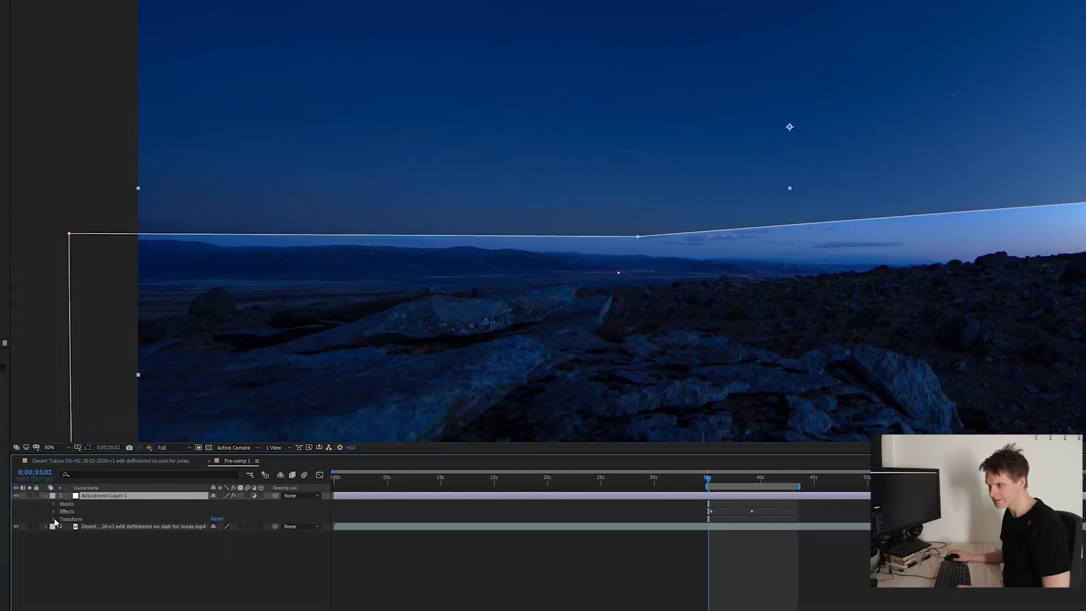
{"action": "left_click", "coordinate": [53, 512]}
{"action": "left_click", "coordinate": [62, 519]}
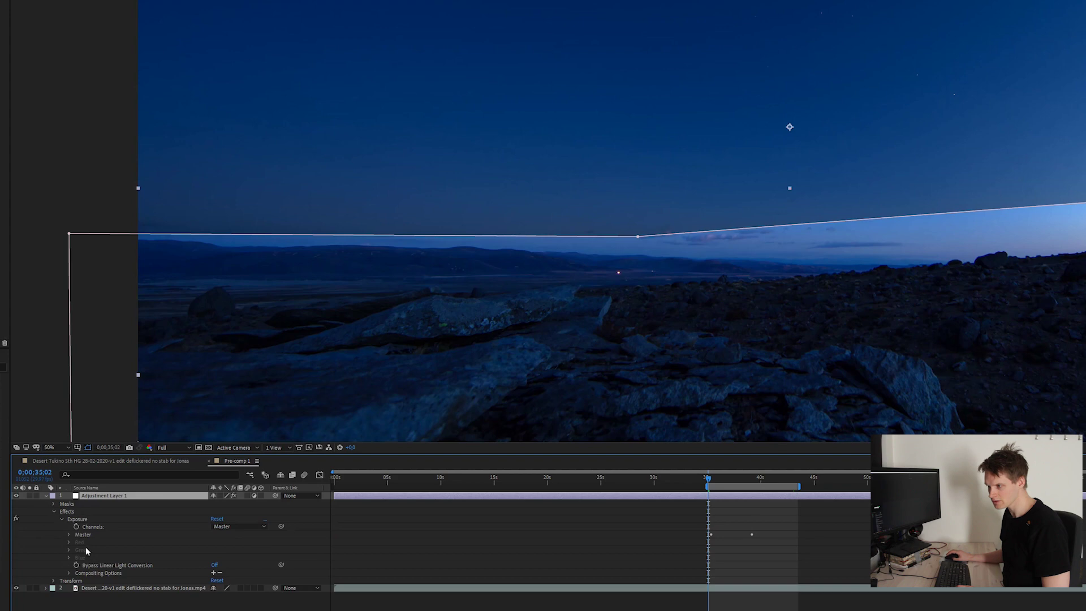
{"action": "left_click", "coordinate": [69, 534]}
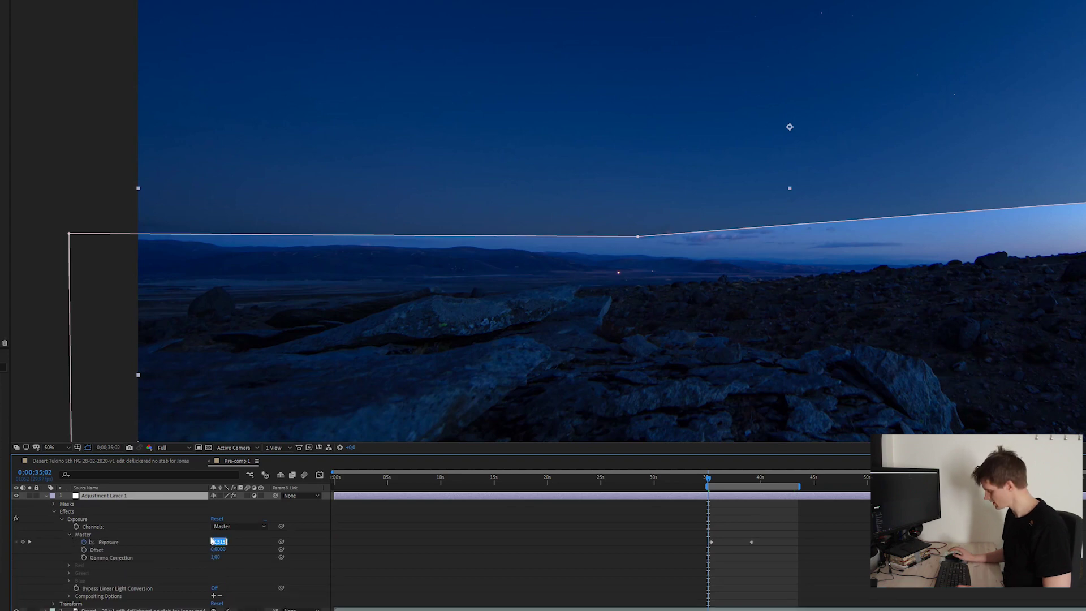
{"action": "key", "text": "Return"}
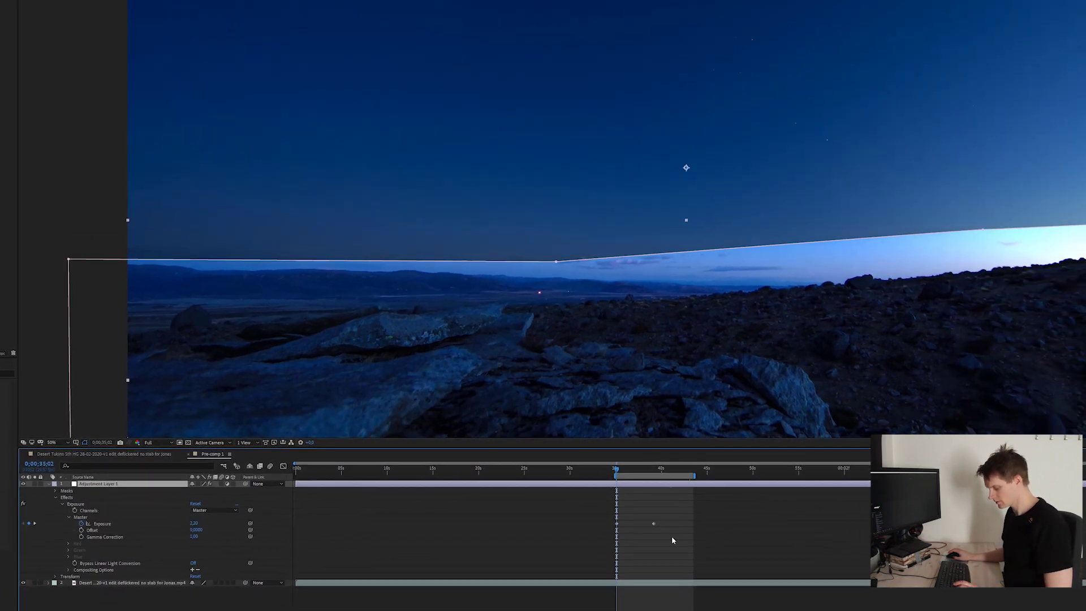
Return to the main composition's pre-comp layer and shrink Track Point 1's feature and search regions tightly around the rock tip.
{"action": "left_click", "coordinate": [150, 454]}
{"action": "scroll", "coordinate": [486, 320], "scroll_direction": "up", "scroll_amount": 2}
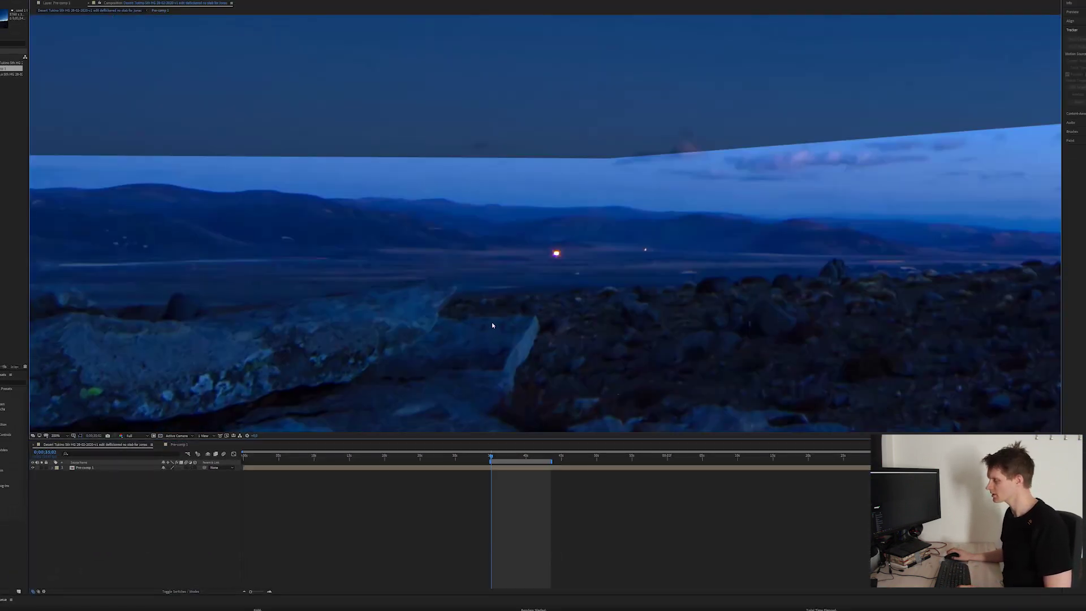
{"action": "left_click", "coordinate": [85, 468]}
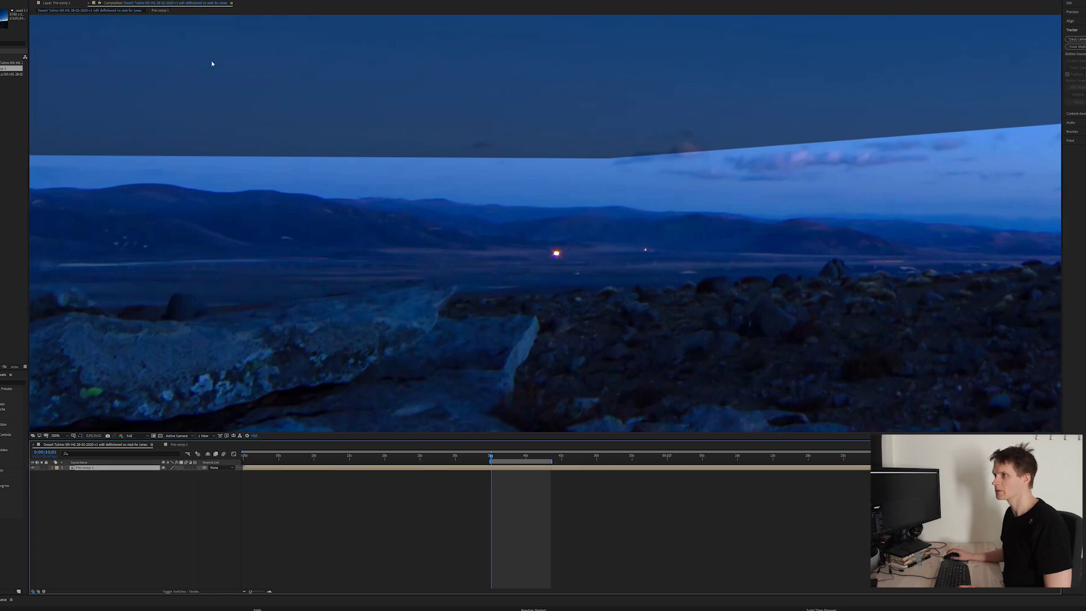
{"action": "left_click_drag", "start_coordinate": [541, 231], "coordinate": [536, 234]}
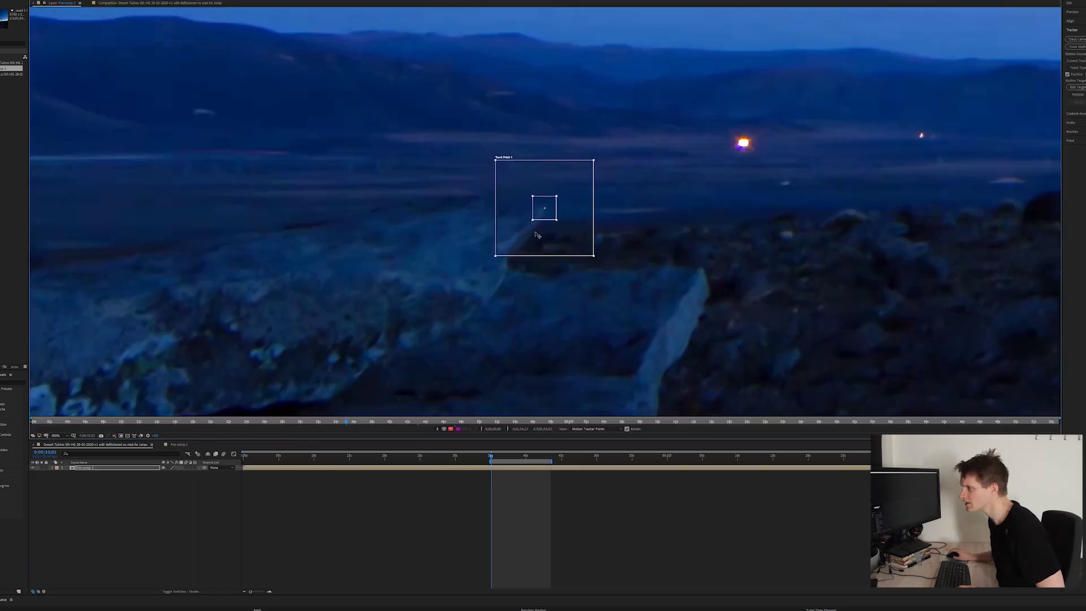
{"action": "left_click_drag", "start_coordinate": [532, 196], "coordinate": [538, 200]}
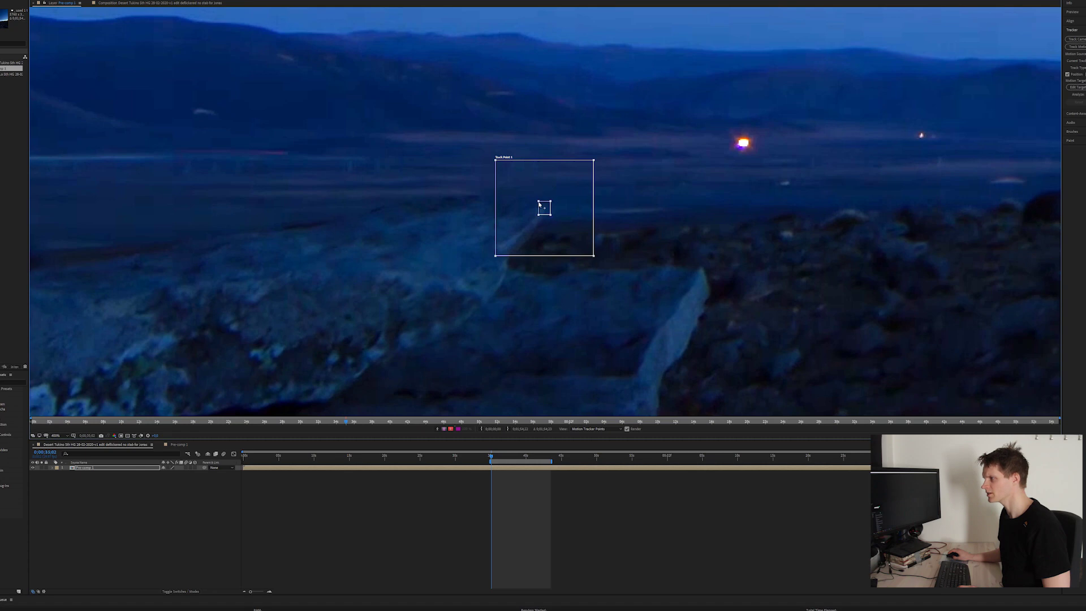
{"action": "left_click_drag", "start_coordinate": [594, 255], "coordinate": [563, 225]}
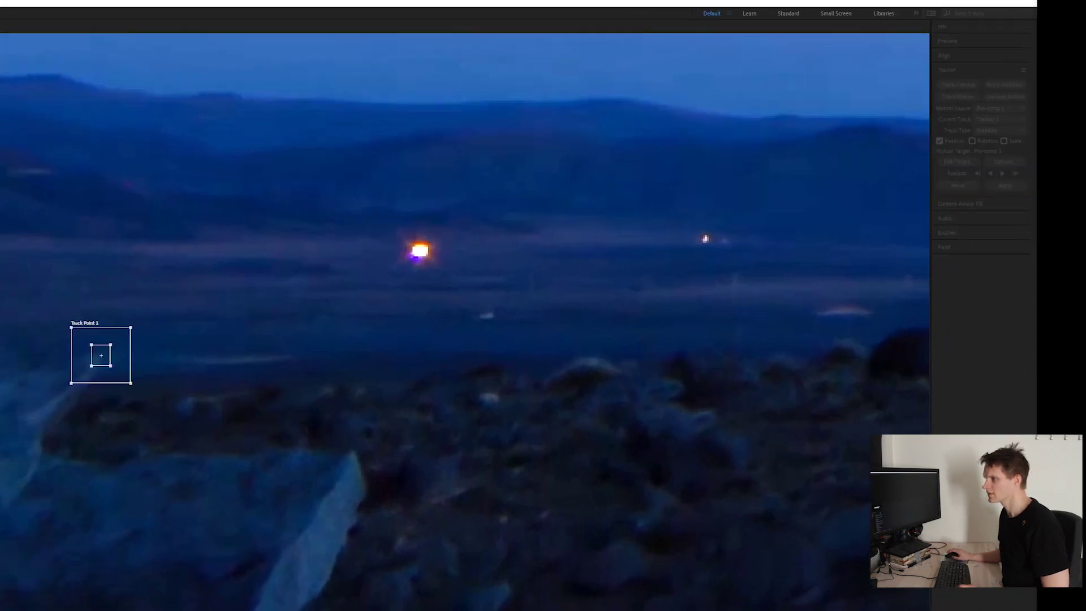
Configure the motion tracker options to track Luminance with a 95% confidence threshold and choose the behaviour for lower confidence.
{"action": "left_click", "coordinate": [1004, 162]}
{"action": "left_click", "coordinate": [373, 301]}
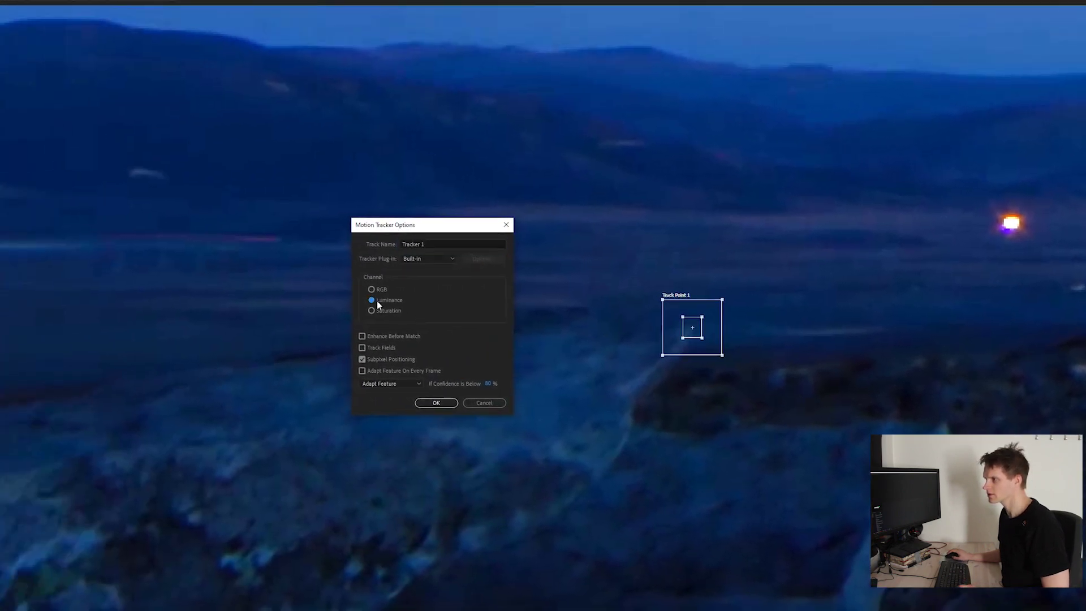
{"action": "left_click", "coordinate": [491, 384]}
{"action": "type", "text": "95"}
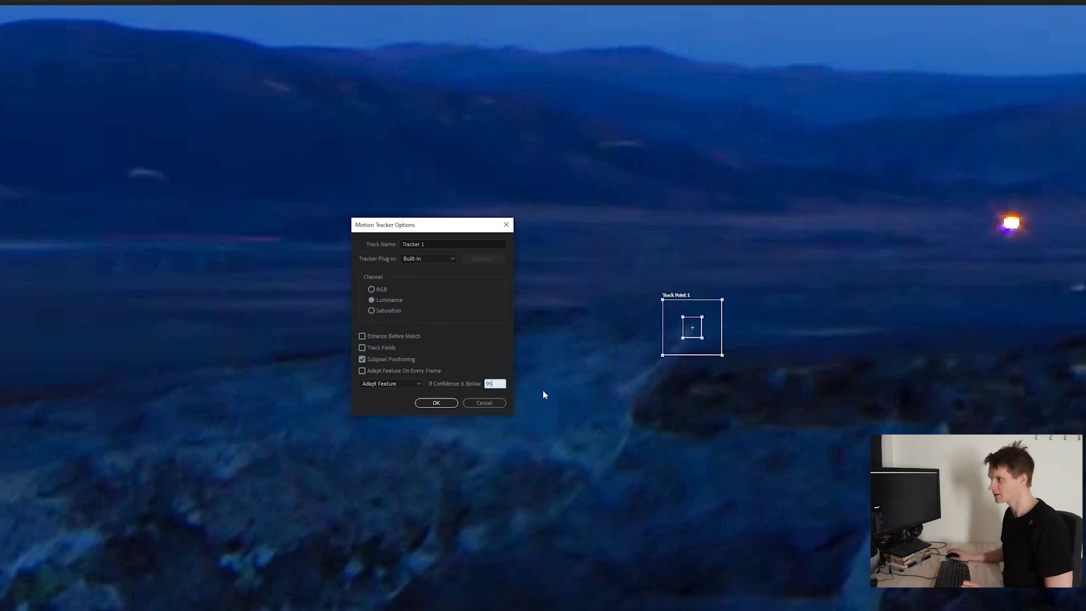
{"action": "left_click", "coordinate": [396, 385]}
{"action": "left_click", "coordinate": [399, 405]}
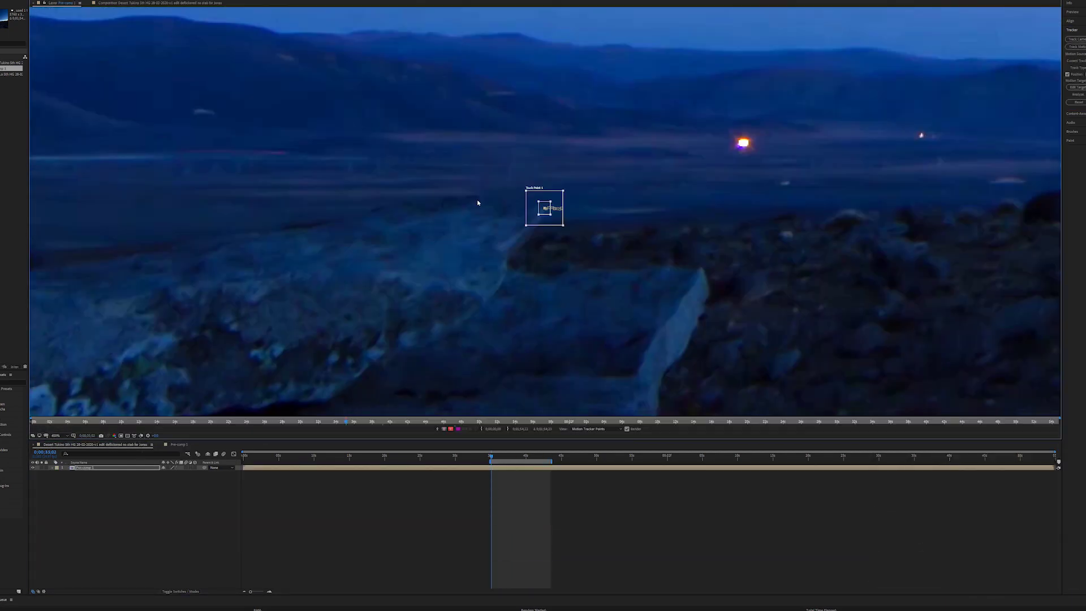
Expand the pre-comp layer's Motion Trackers down to Track Point 1 and delete its existing tracking keyframes.
{"action": "left_click", "coordinate": [52, 468]}
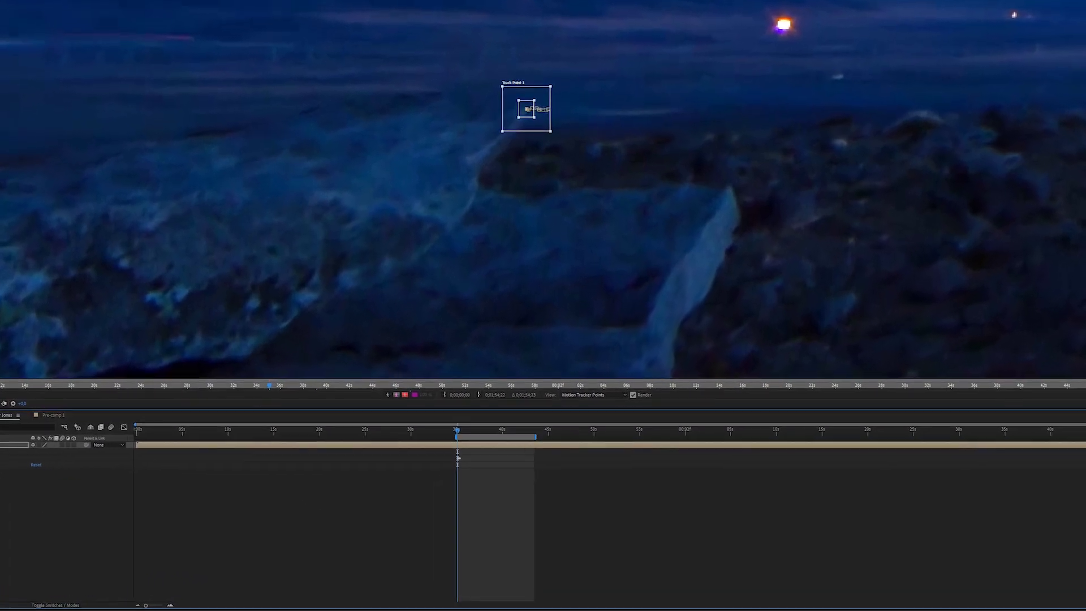
{"action": "left_click", "coordinate": [6, 456]}
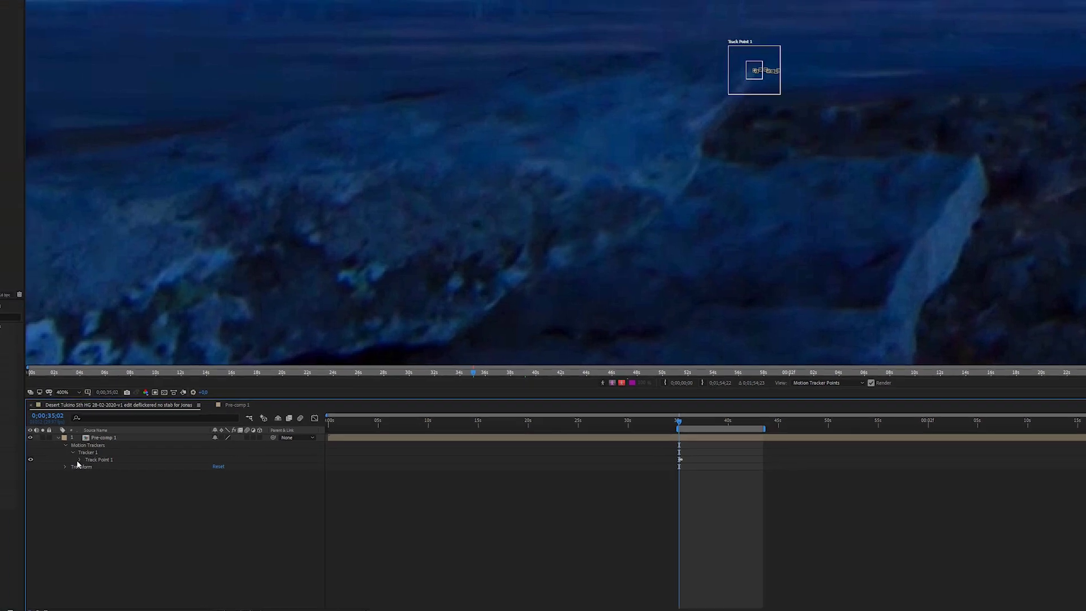
{"action": "left_click_drag", "start_coordinate": [664, 526], "coordinate": [707, 454]}
{"action": "key", "text": "Delete"}
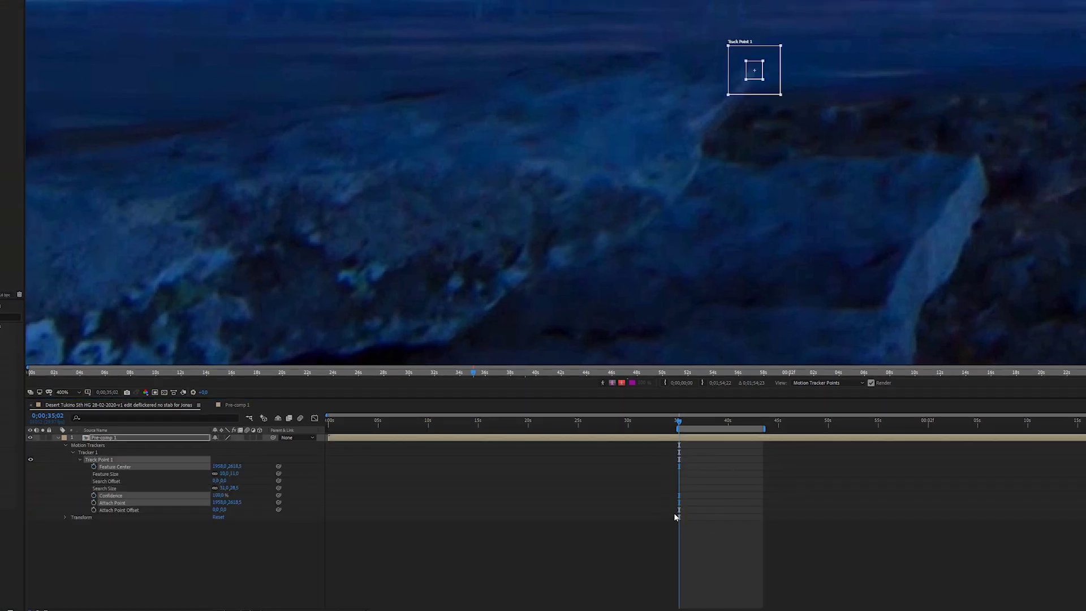
Place Track Point 1 on the pale rock edge's upper tip, slightly enlarge its search region, and analyze the motion forward.
{"action": "left_click_drag", "start_coordinate": [763, 95], "coordinate": [983, 182]}
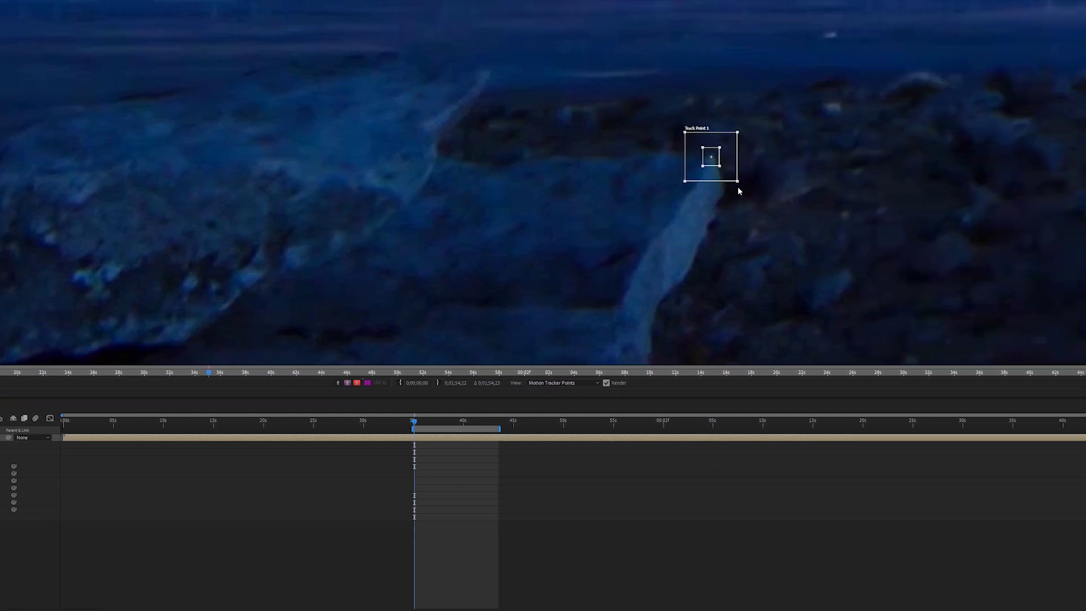
{"action": "left_click_drag", "start_coordinate": [738, 181], "coordinate": [745, 188]}
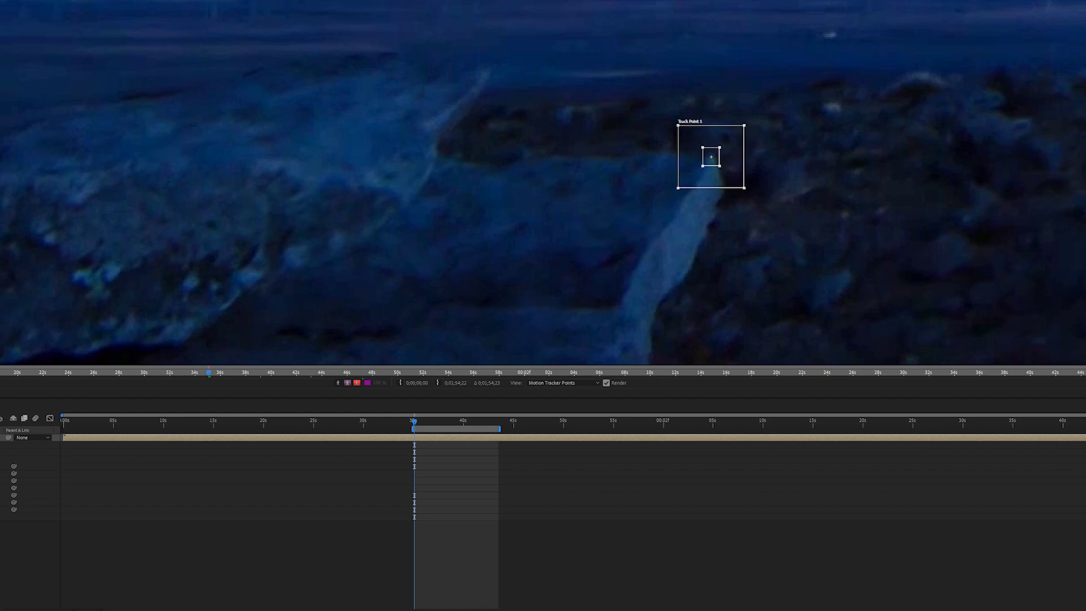
{"action": "left_click", "coordinate": [1064, 78]}
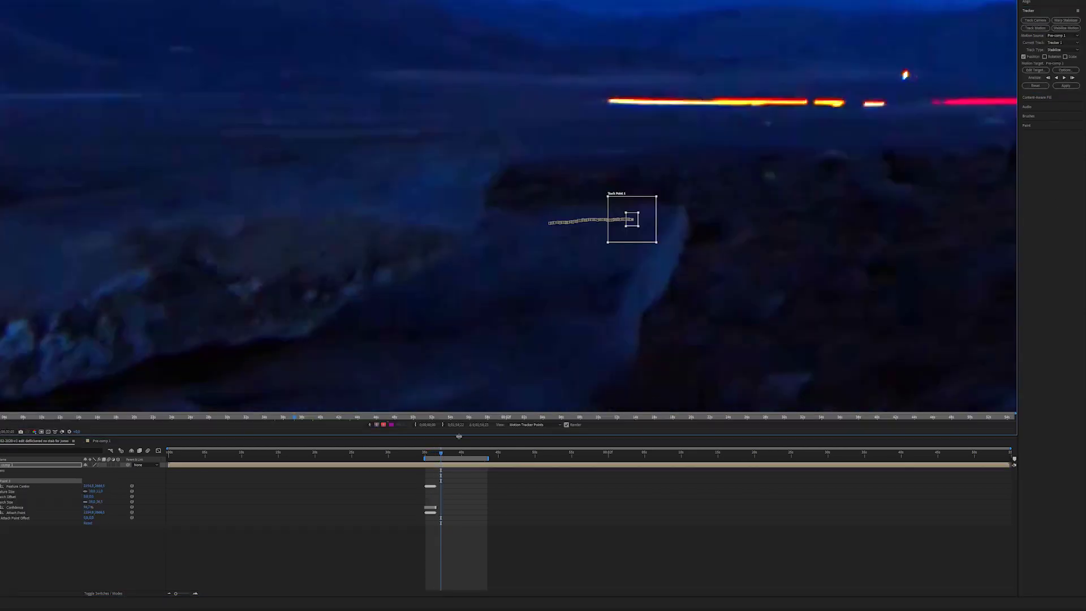
Review the tracked frames backward one at a time in a magnified timeline, realigning Track Point 1 to the rock tip where it drifts.
{"action": "left_click", "coordinate": [434, 453]}
{"action": "key", "text": "equal"}
{"action": "key", "text": "equal"}
{"action": "key", "text": "equal"}
{"action": "left_click_drag", "start_coordinate": [434, 453], "coordinate": [413, 453]}
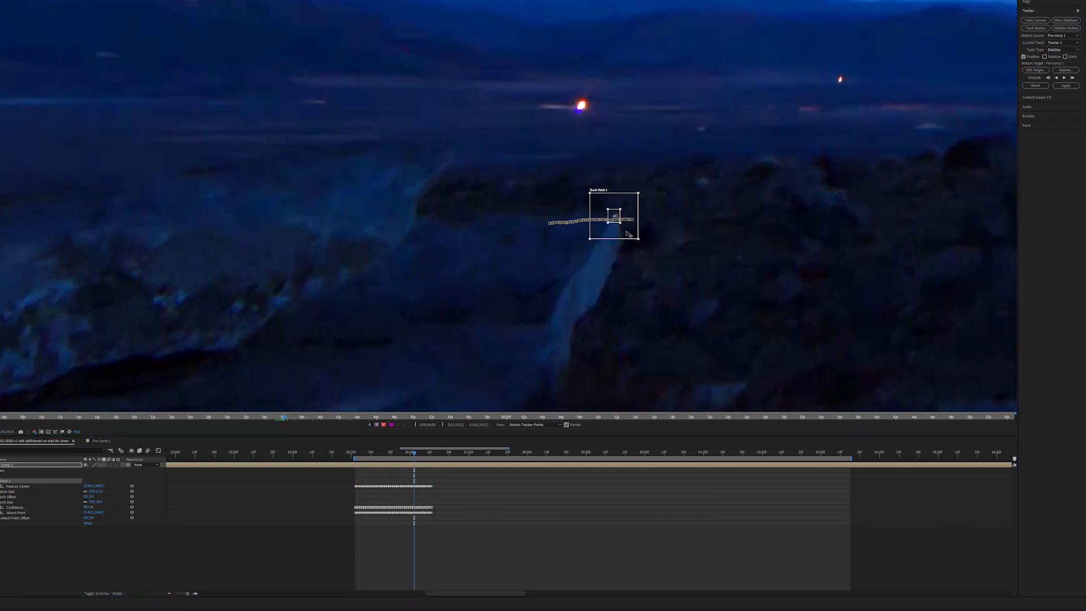
{"action": "key", "text": "Page_Up"}
{"action": "key", "text": "Page_Up"}
{"action": "key", "text": "Page_Up"}
{"action": "key", "text": "Page_Up"}
{"action": "left_click_drag", "start_coordinate": [617, 235], "coordinate": [618, 232]}
{"action": "key", "text": "Page_Up"}
{"action": "key", "text": "Page_Up"}
{"action": "key", "text": "Page_Up"}
{"action": "left_click_drag", "start_coordinate": [615, 235], "coordinate": [611, 233]}
{"action": "key", "text": "Page_Up"}
{"action": "key", "text": "Page_Up"}
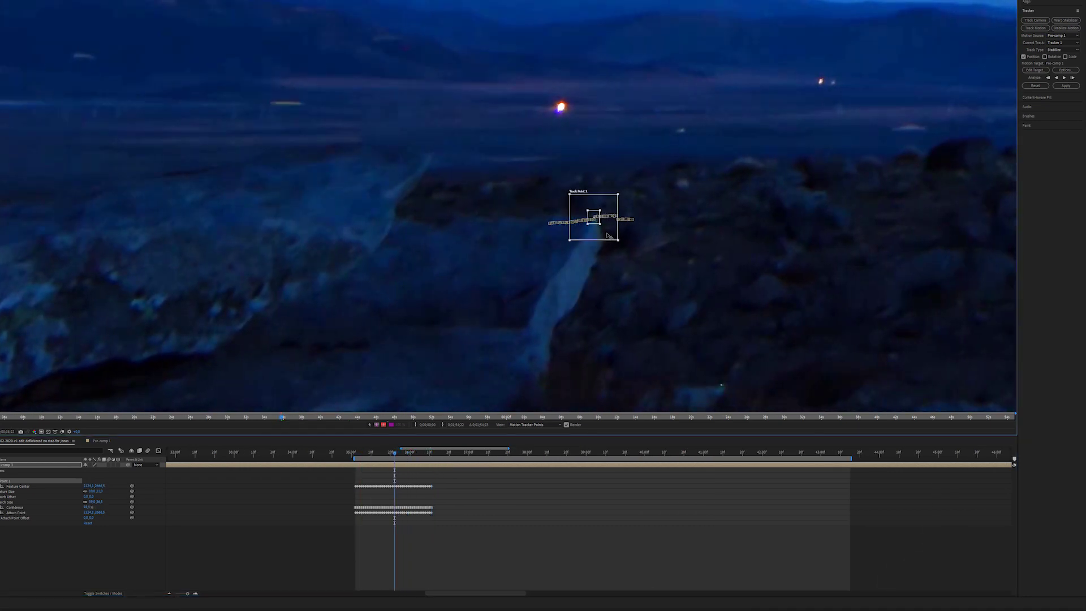
{"action": "key", "text": "Page_Up"}
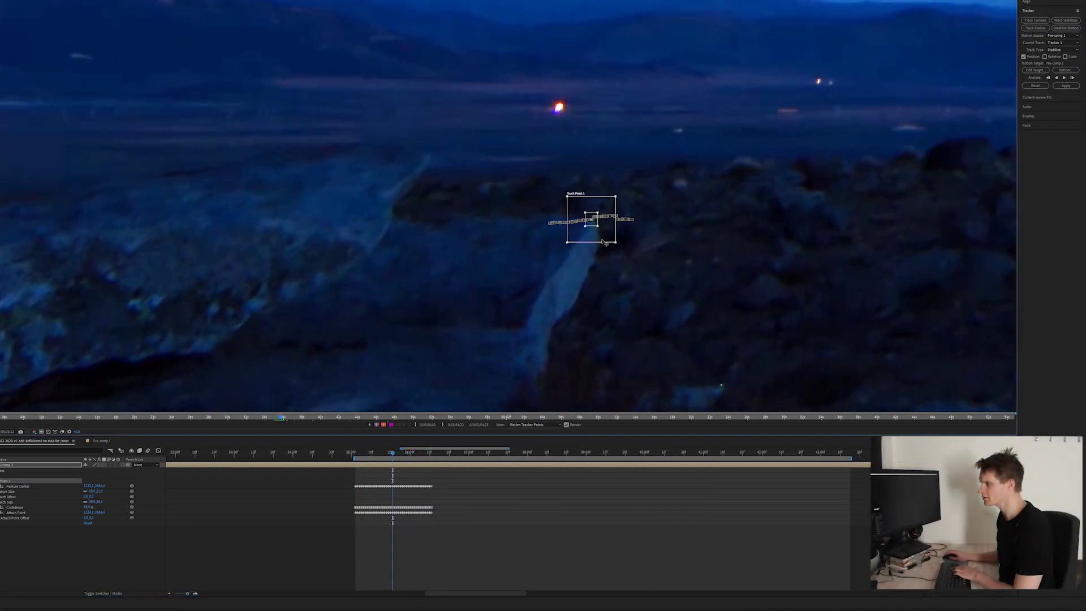
{"action": "key", "text": "Page_Up"}
{"action": "key", "text": "Page_Up"}
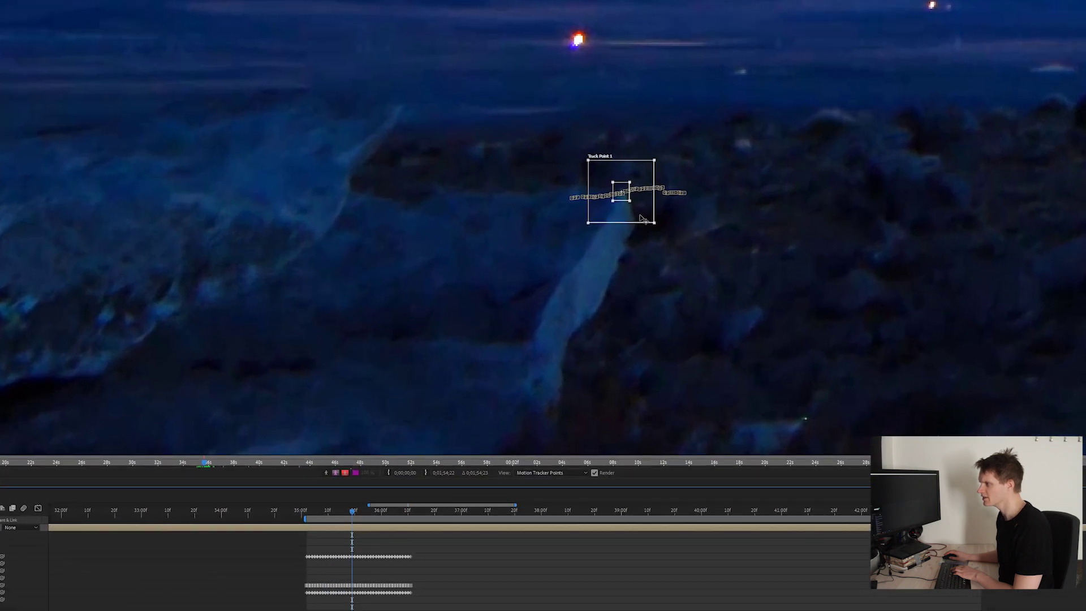
{"action": "key", "text": "Page_Up"}
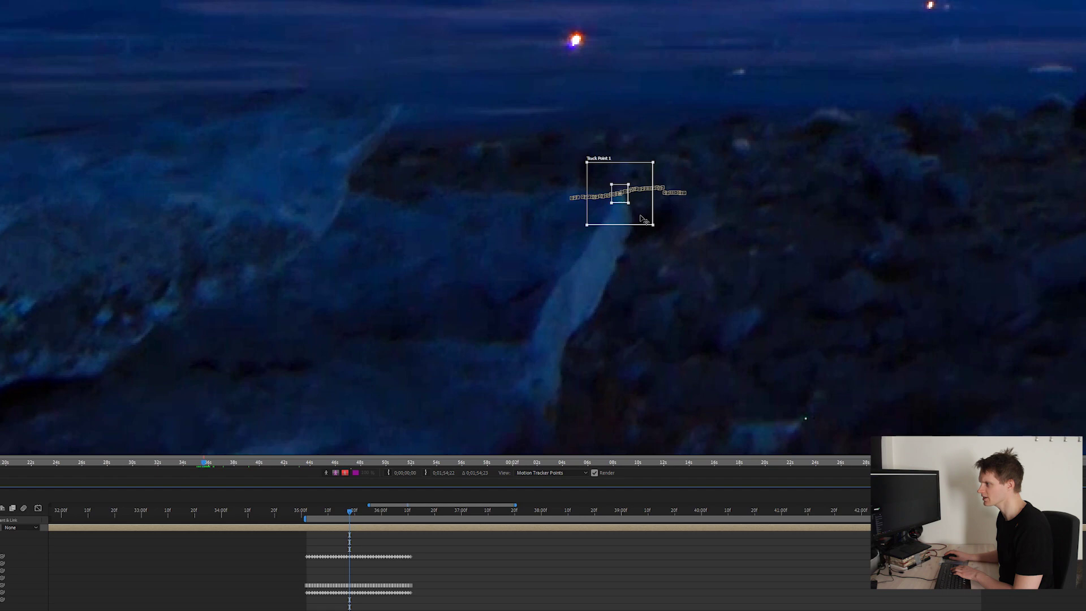
{"action": "left_click_drag", "start_coordinate": [640, 215], "coordinate": [640, 213]}
{"action": "key", "text": "Page_Up"}
Realign Track Point 1 near the 36-second mark and check it frame by frame up to the end of the tracked keyframes.
{"action": "left_click_drag", "start_coordinate": [362, 510], "coordinate": [389, 510]}
{"action": "key", "text": "Page_Down"}
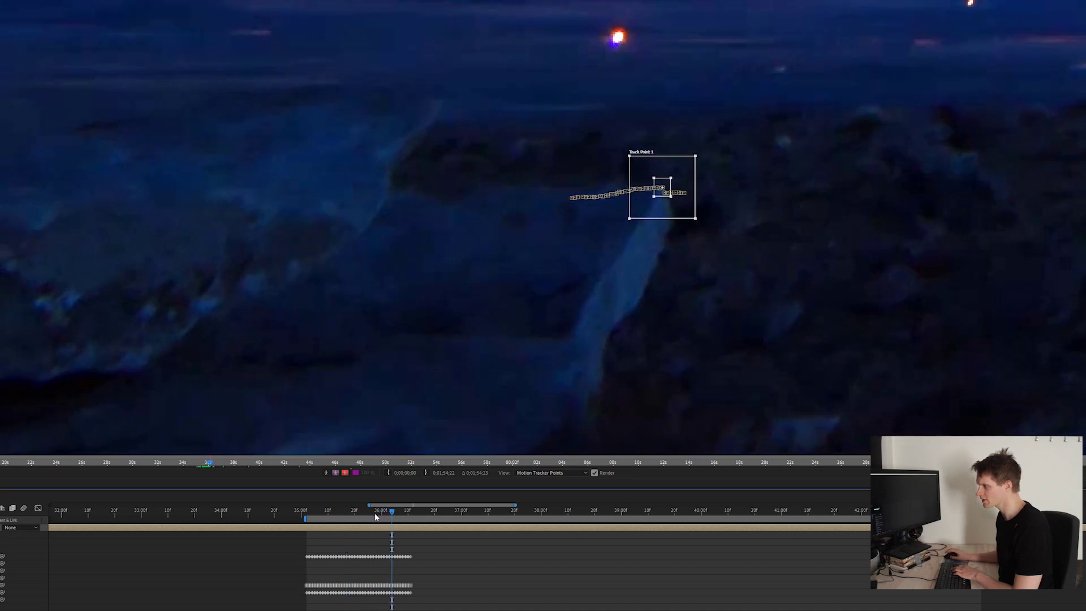
{"action": "left_click_drag", "start_coordinate": [665, 218], "coordinate": [664, 214]}
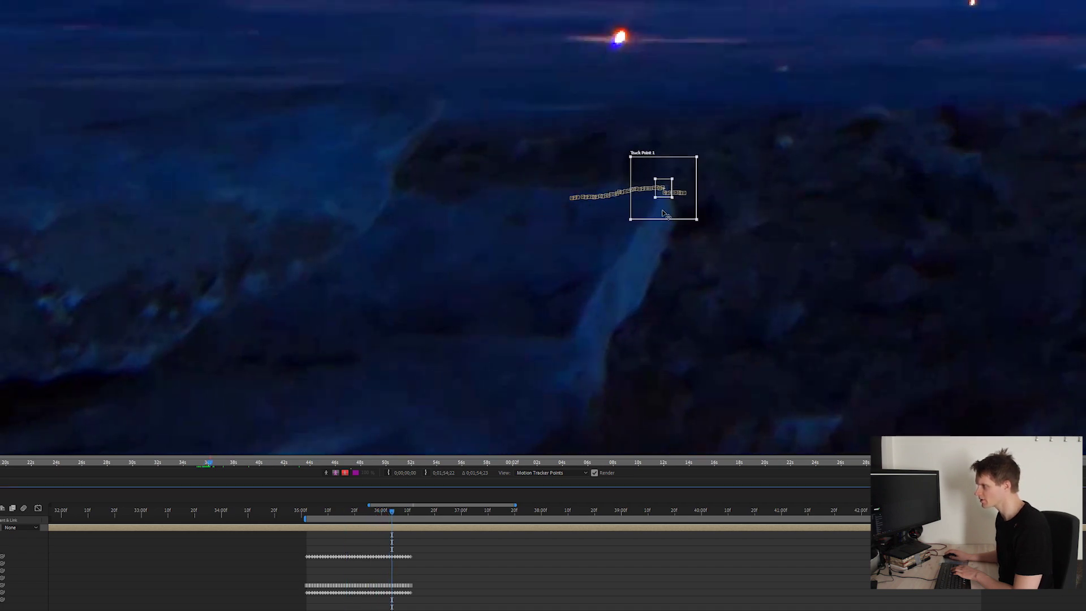
{"action": "key", "text": "Page_Down"}
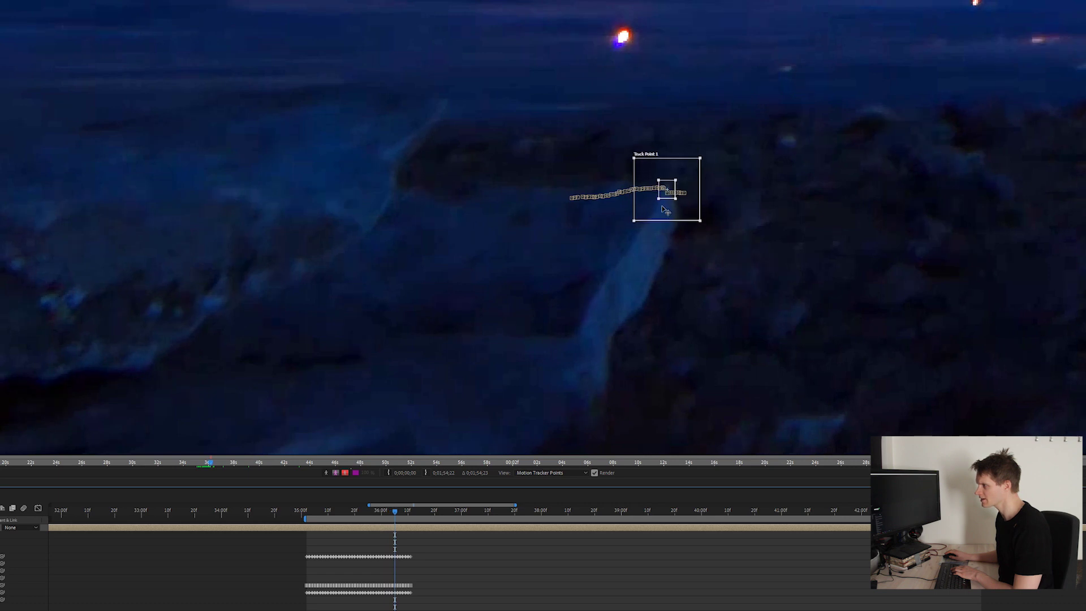
{"action": "key", "text": "Page_Down"}
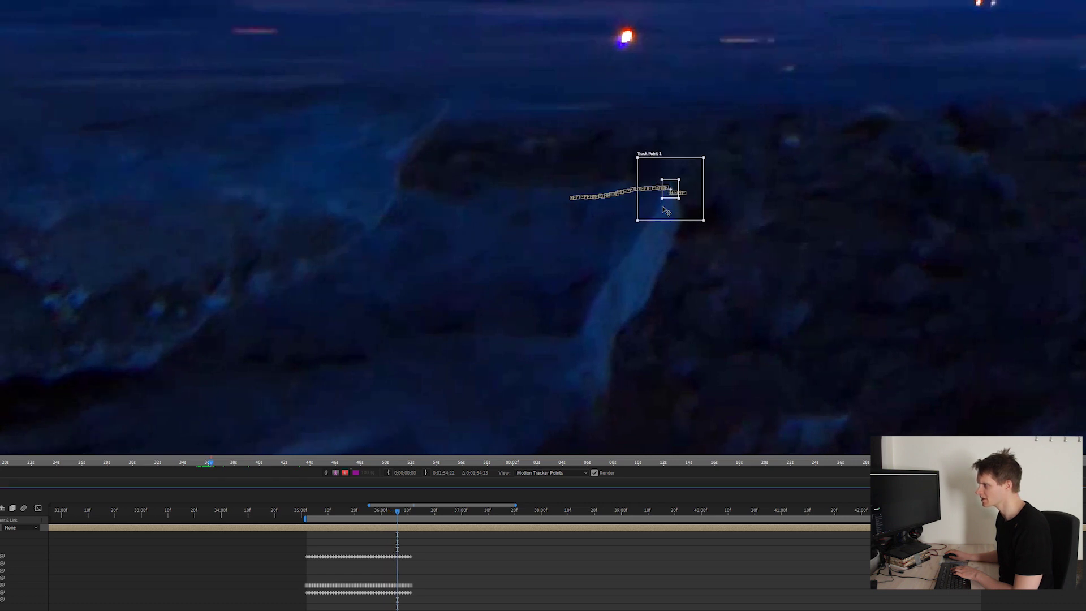
{"action": "key", "text": "Page_Down"}
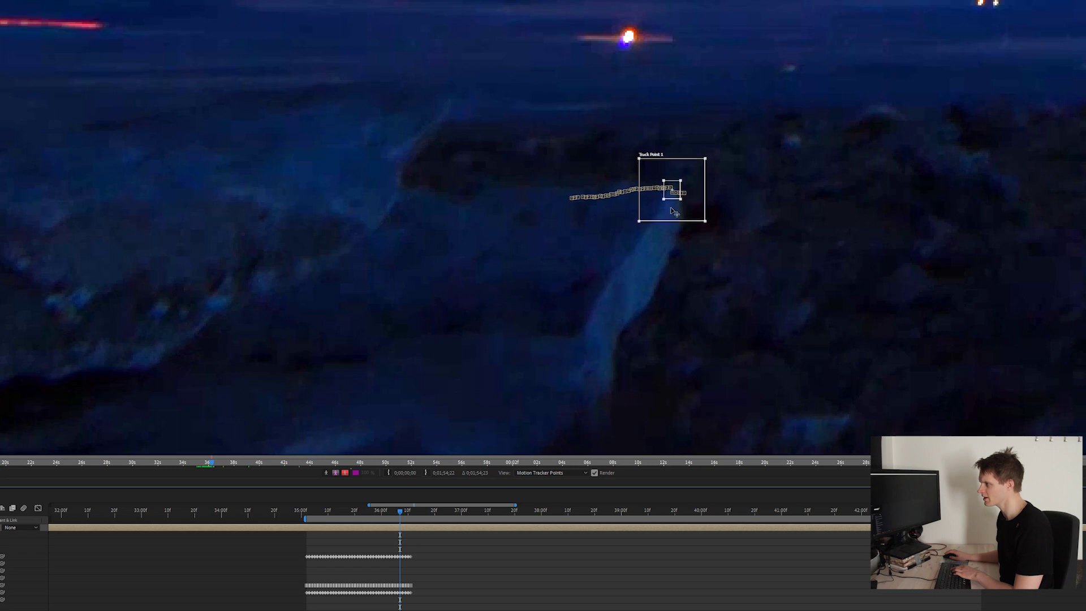
{"action": "key", "text": "Page_Down"}
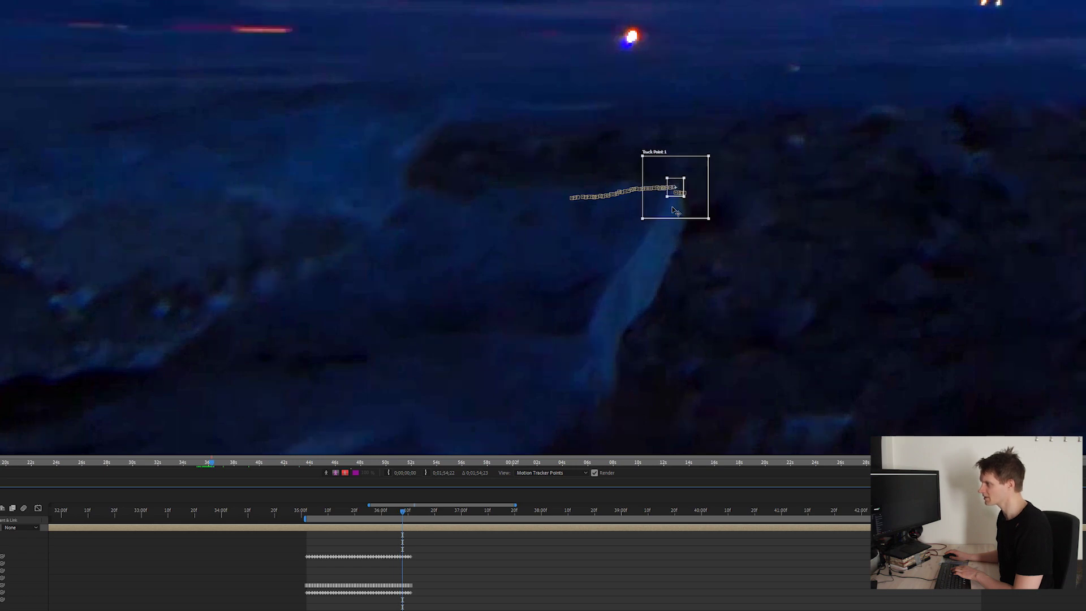
{"action": "key", "text": "Page_Down"}
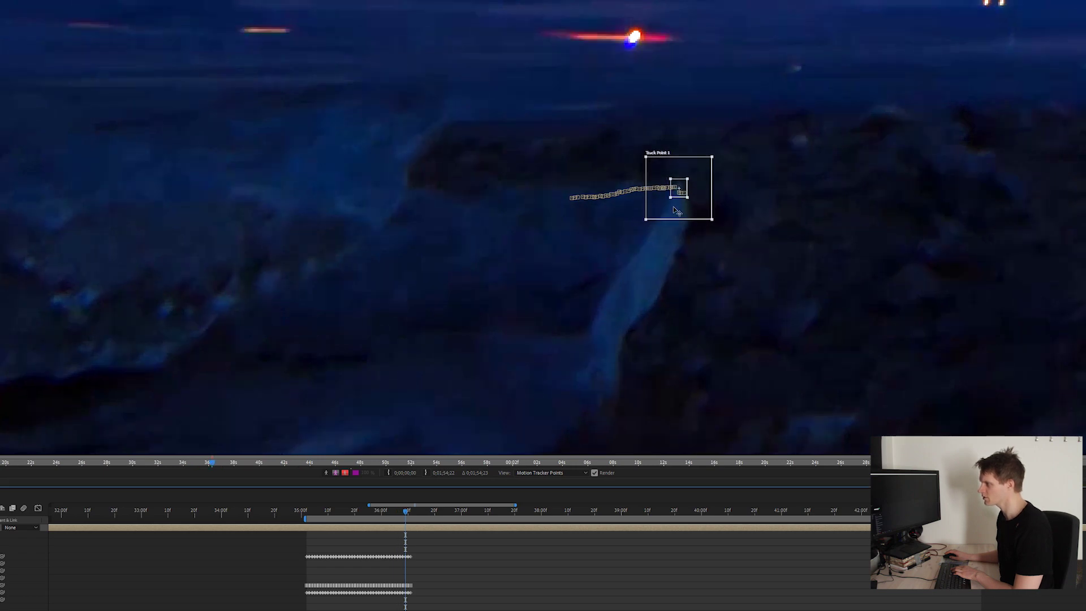
{"action": "key", "text": "Page_Down"}
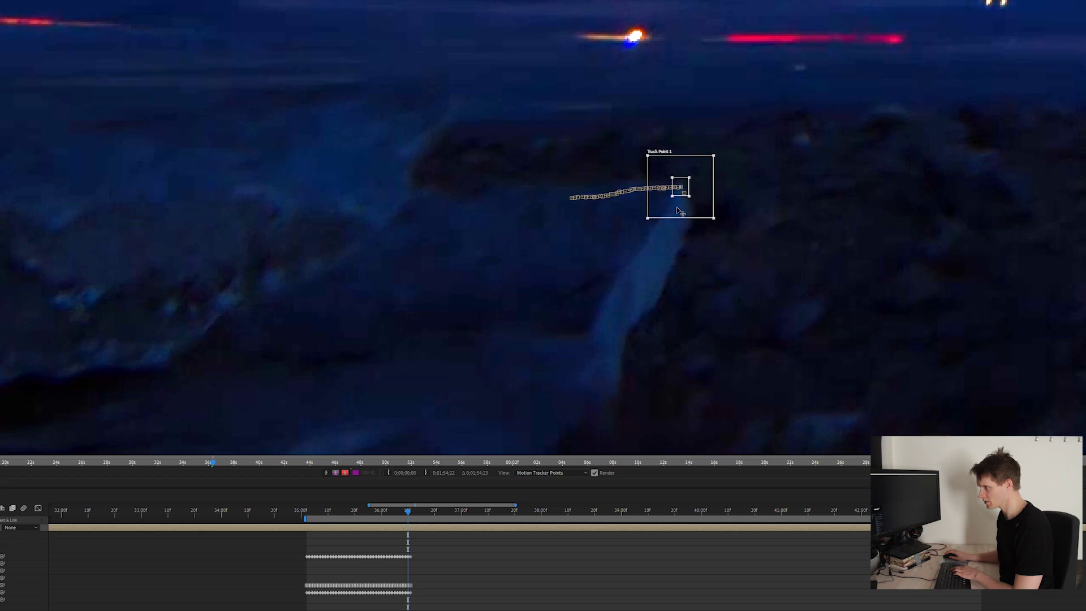
{"action": "key", "text": "Page_Down"}
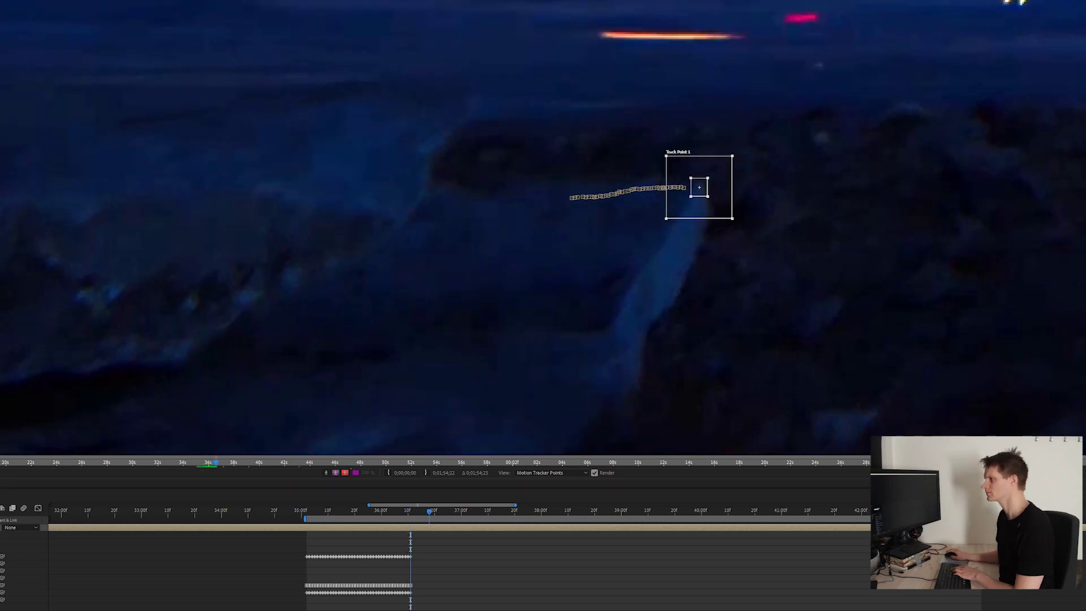
Continue tracking the rock tip by hand through the darker frames, repositioning Track Point 1 on each frame.
{"action": "key", "text": "alt+shift+Page_Down"}
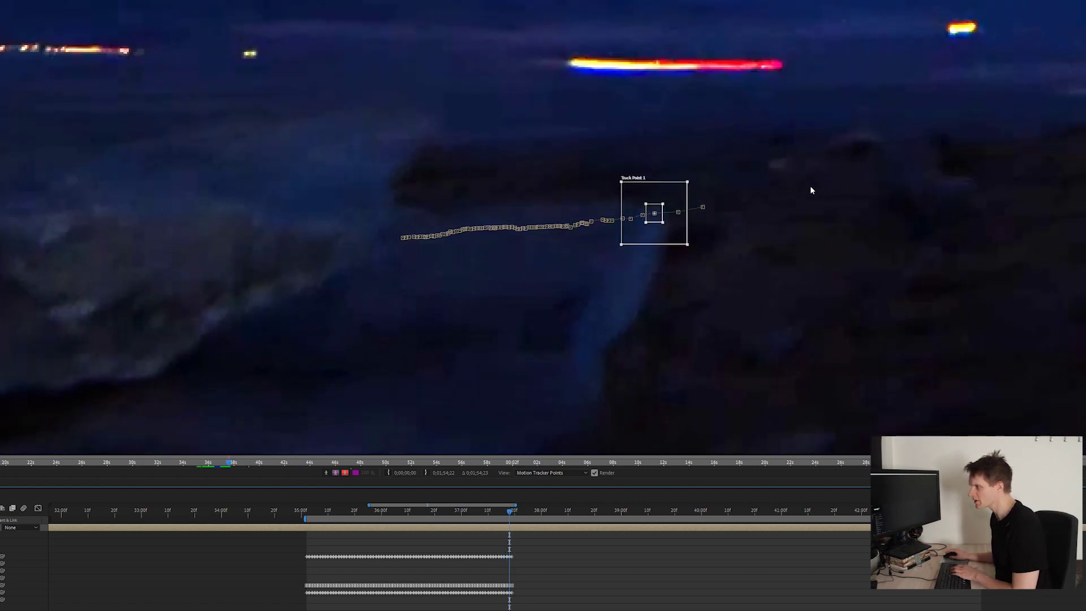
{"action": "key", "text": "Page_Down"}
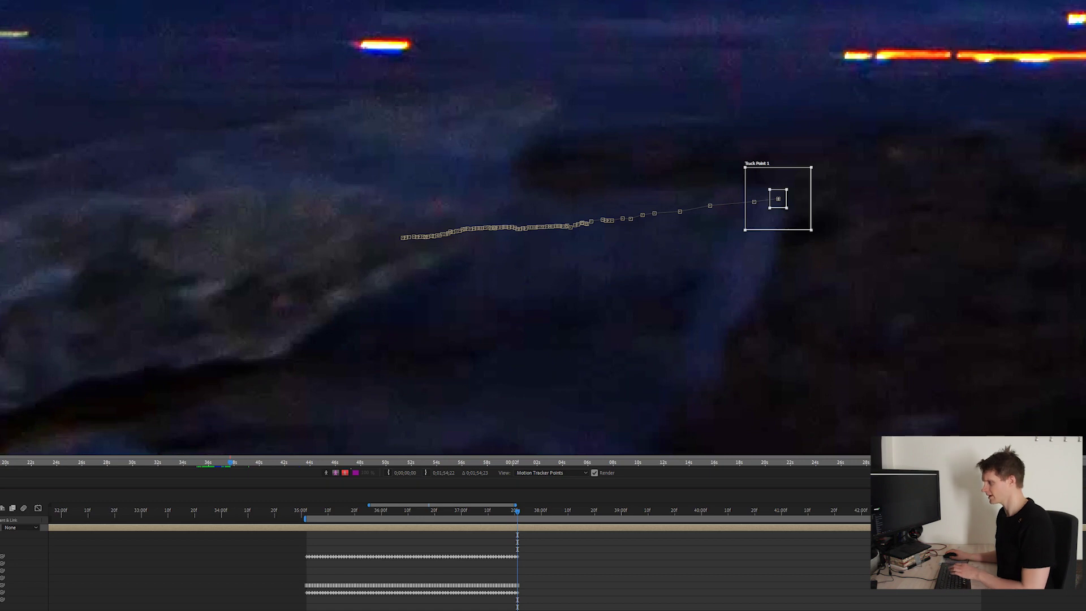
{"action": "key", "text": "Page_Down"}
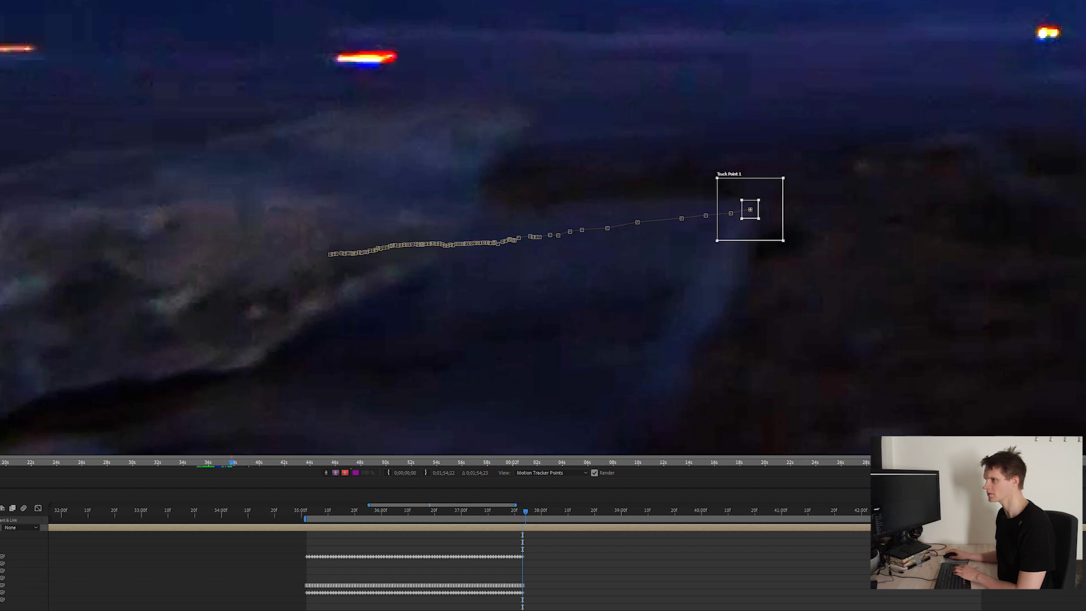
{"action": "key", "text": "Page_Down"}
{"action": "left_click_drag", "start_coordinate": [794, 226], "coordinate": [800, 227]}
{"action": "left_click_drag", "start_coordinate": [800, 227], "coordinate": [752, 264]}
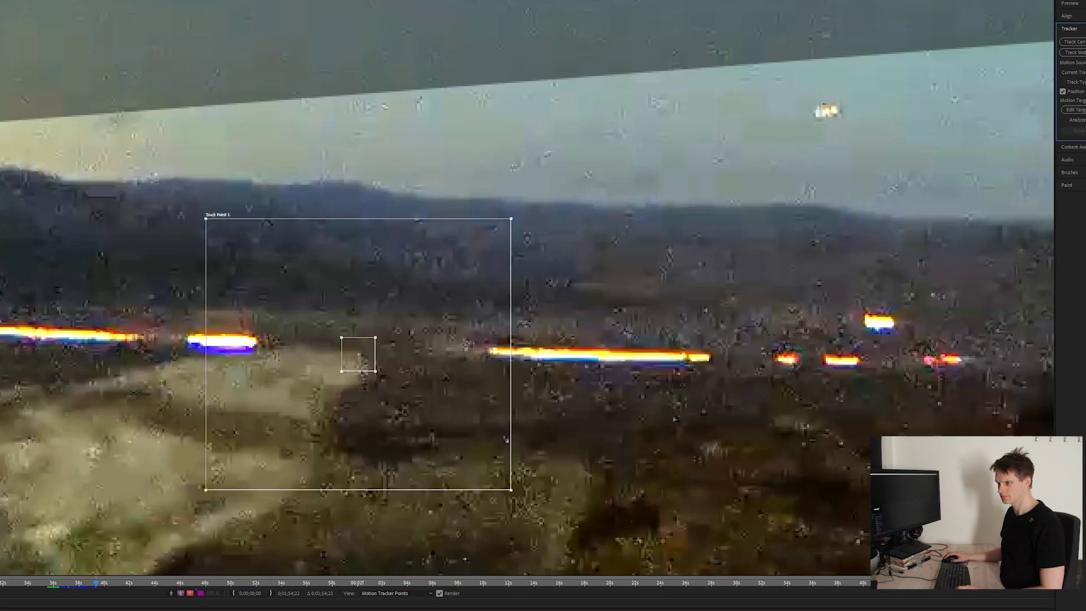
In the pre-composition, set the adjustment layer's Exposure keyframe at 0;00;39;05 to 1, and return to the main composition.
{"action": "left_click", "coordinate": [992, 135]}
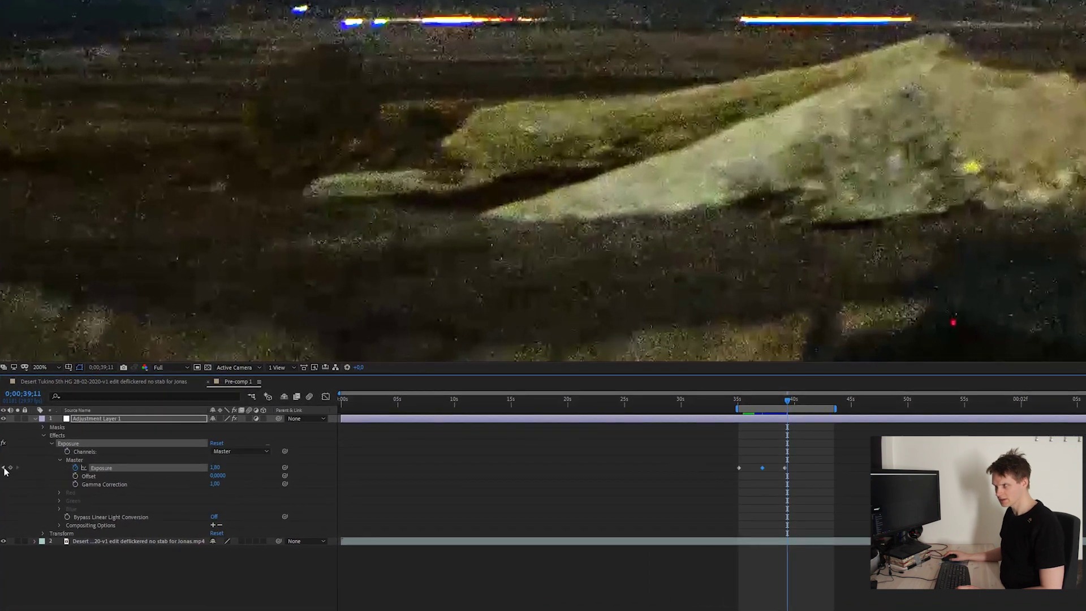
{"action": "left_click", "coordinate": [4, 468]}
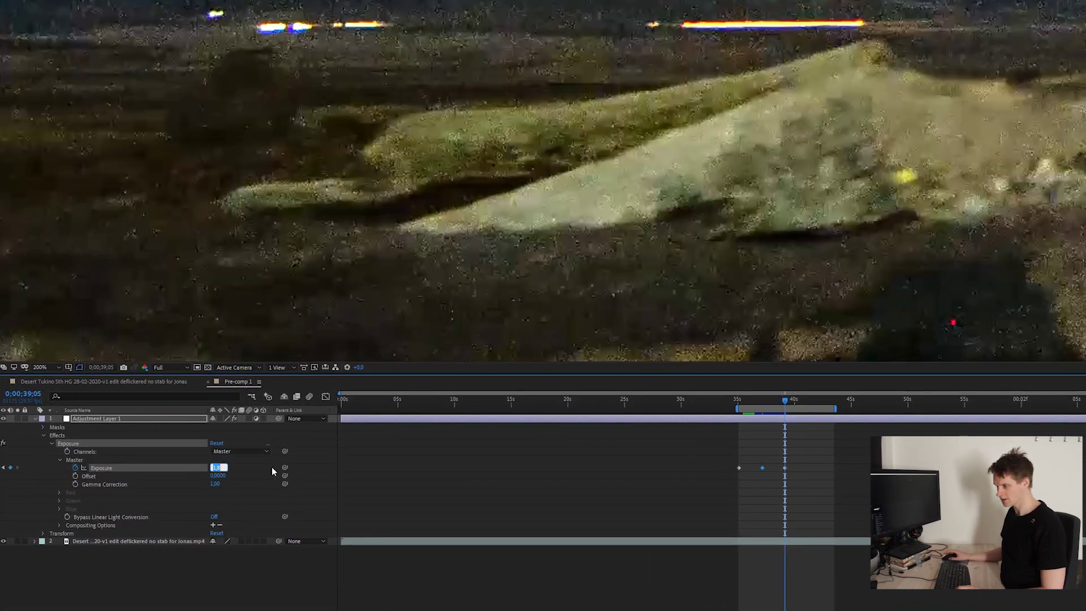
{"action": "type", "text": "1"}
{"action": "key", "text": "Return"}
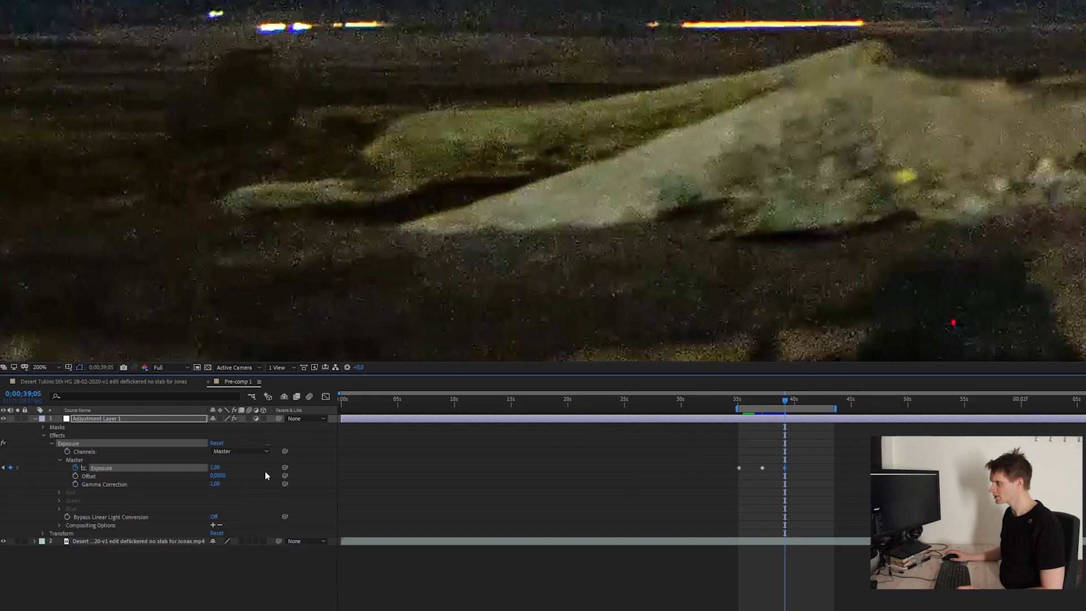
{"action": "left_click", "coordinate": [126, 381]}
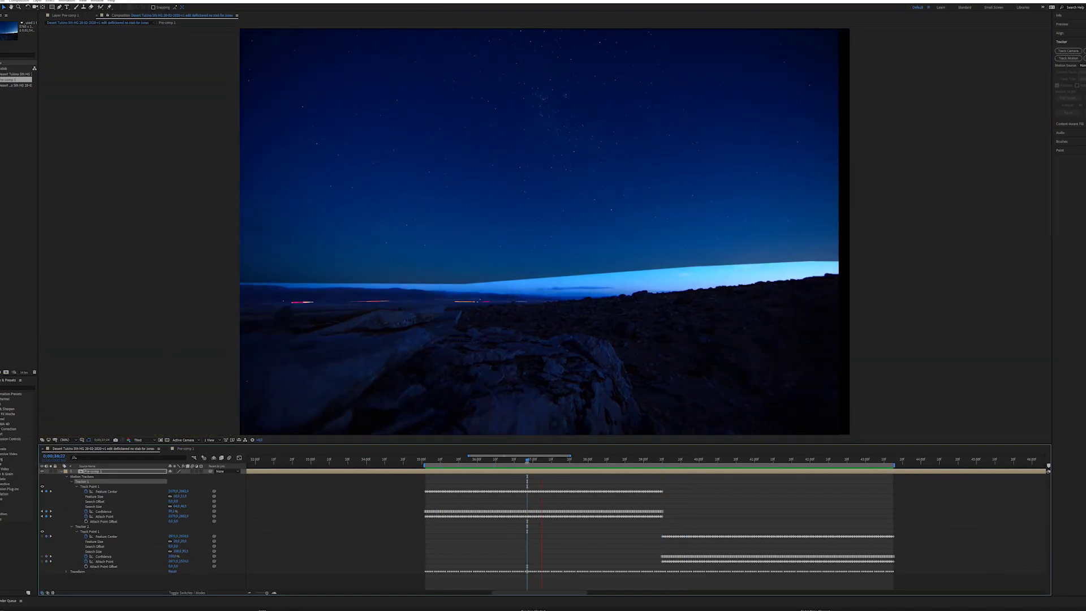
Play back the stabilized day-to-night sequence in the main composition to check its motion.
{"action": "left_click_drag", "start_coordinate": [695, 460], "coordinate": [534, 474]}
{"action": "key", "text": "space"}
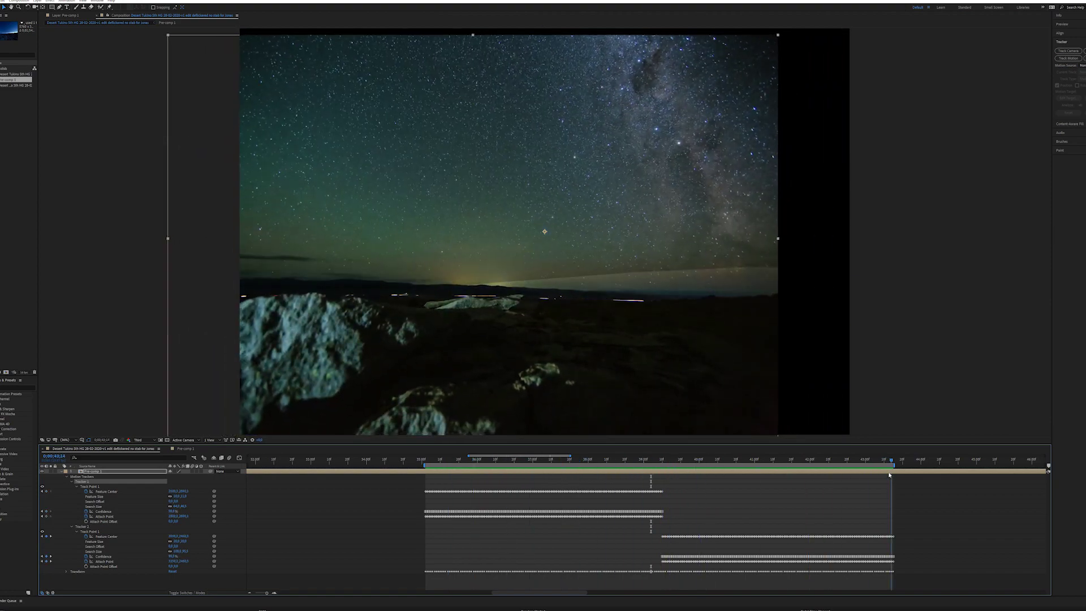
{"action": "key", "text": "space"}
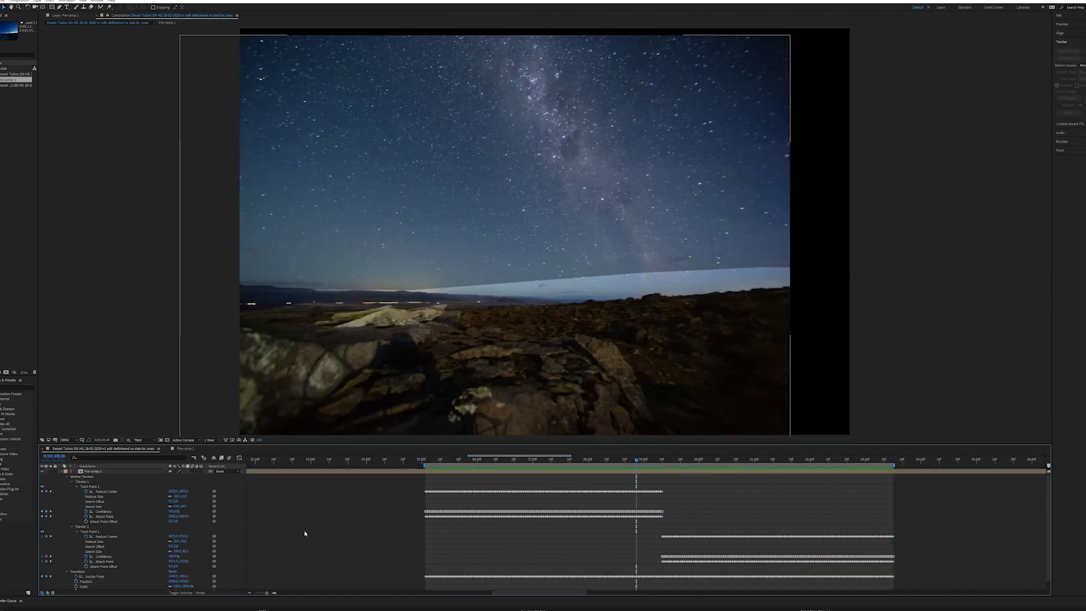
Add a Position keyframe to the pre-comp layer at the work area's start, 0;00;35;02.
{"action": "scroll", "coordinate": [307, 534], "scroll_direction": "down", "scroll_amount": 1}
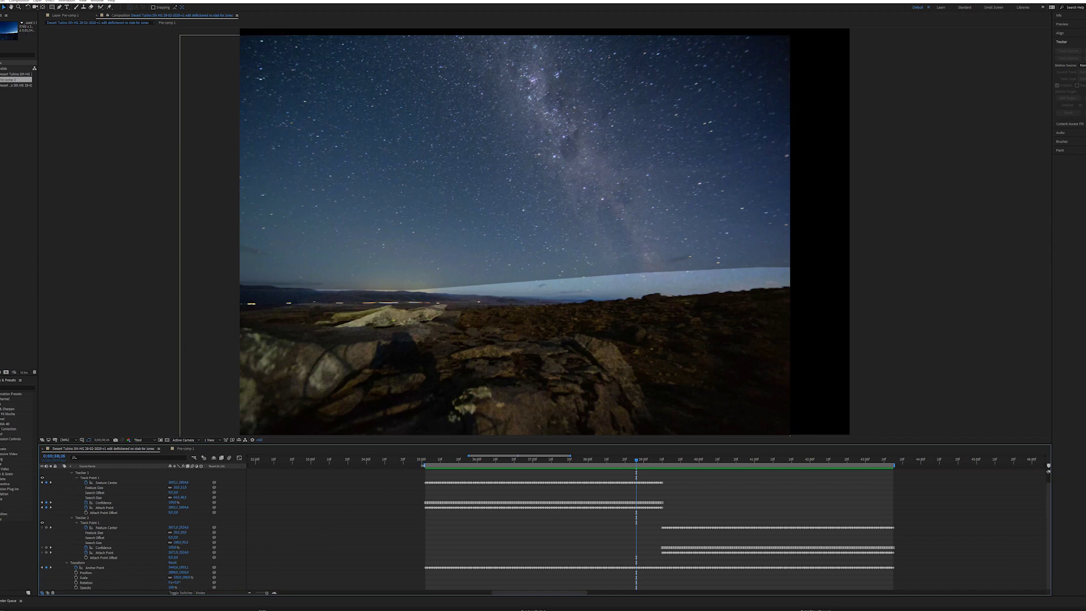
{"action": "left_click", "coordinate": [427, 464]}
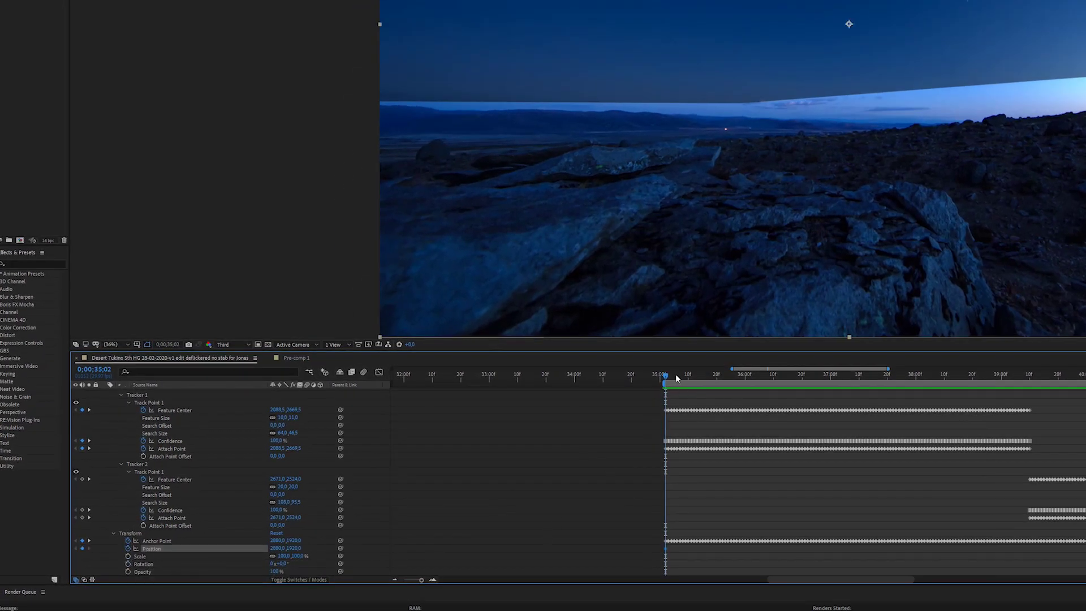
Center the pre-comp layer on the frame where the first track ends, and paste a Position keyframe on the following frame.
{"action": "mouse_move", "coordinate": [684, 375]}
{"action": "left_mouse_down"}
{"action": "mouse_move", "coordinate": [1024, 372]}
{"action": "mouse_move", "coordinate": [699, 377]}
{"action": "left_mouse_up"}
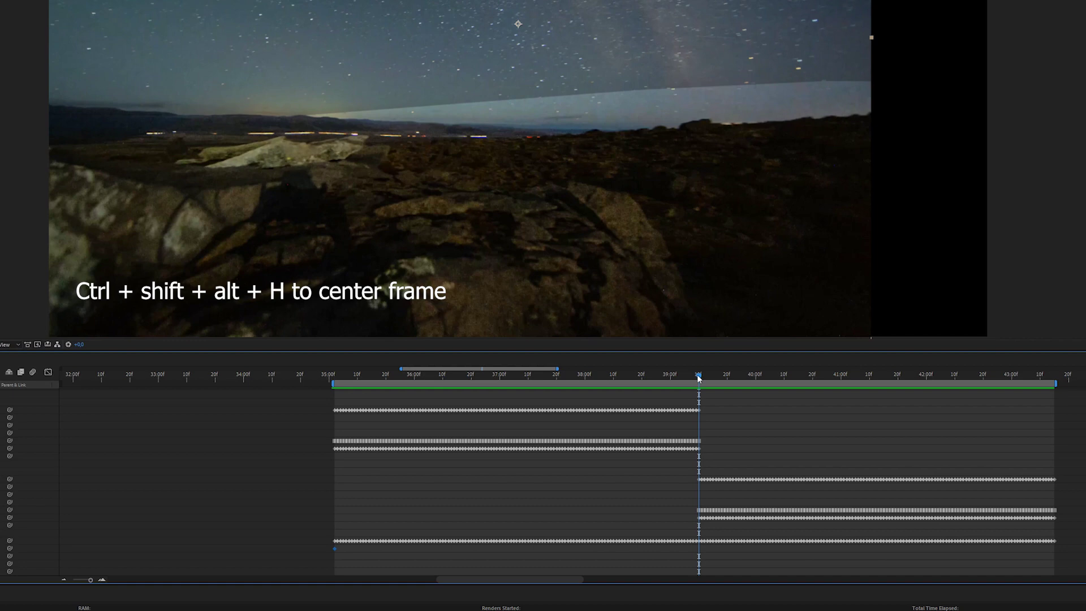
{"action": "key", "text": "ctrl+shift+alt+h"}
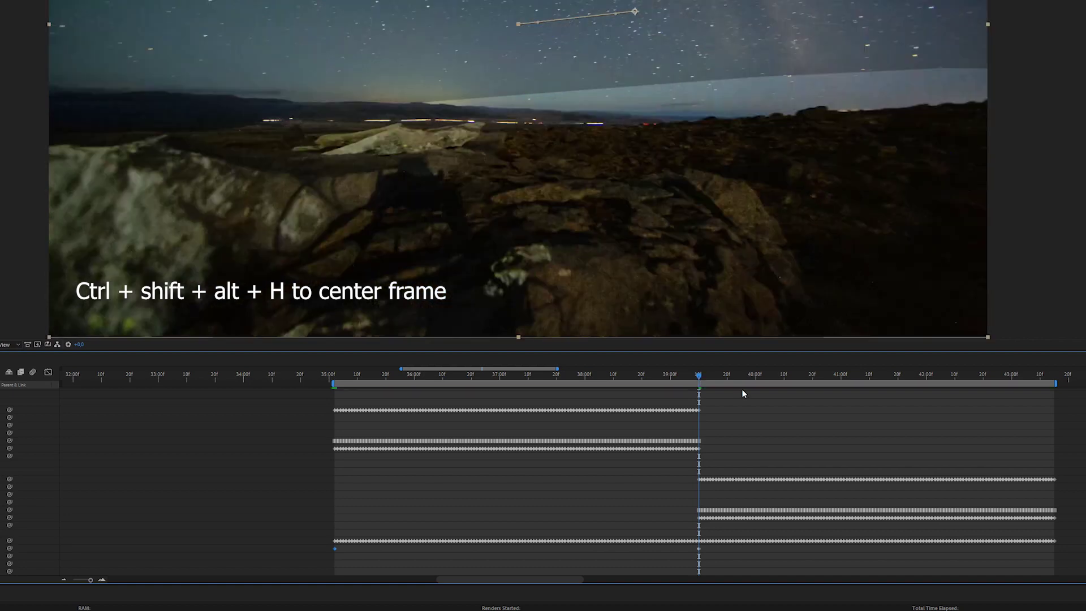
{"action": "left_click_drag", "start_coordinate": [698, 376], "coordinate": [701, 375]}
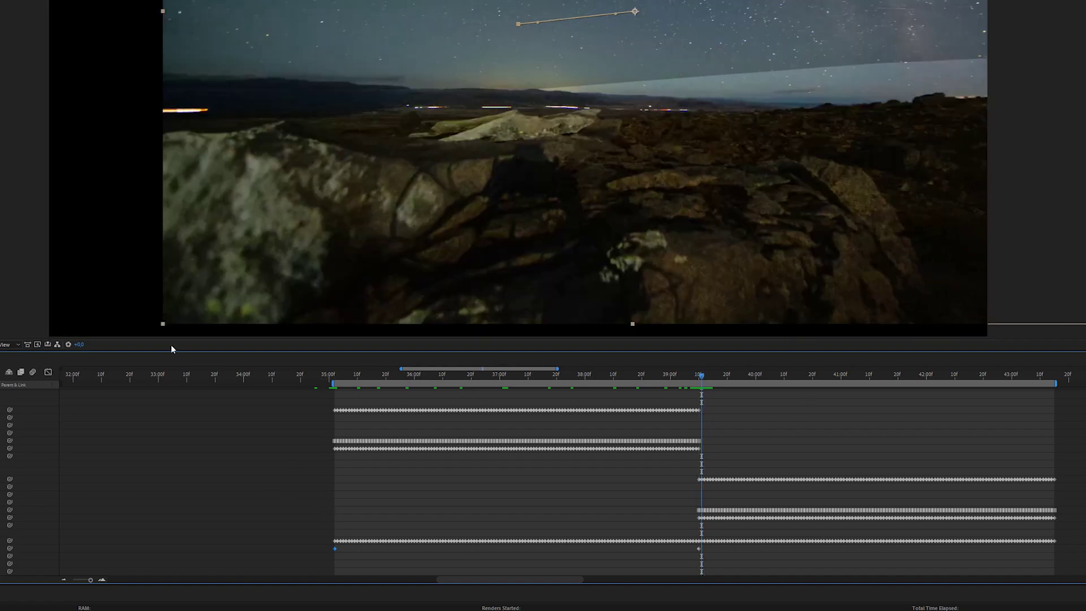
{"action": "key", "text": "ctrl+v"}
{"action": "key", "text": "Page_Up"}
{"action": "key", "text": "Page_Up"}
{"action": "key", "text": "Page_Up"}
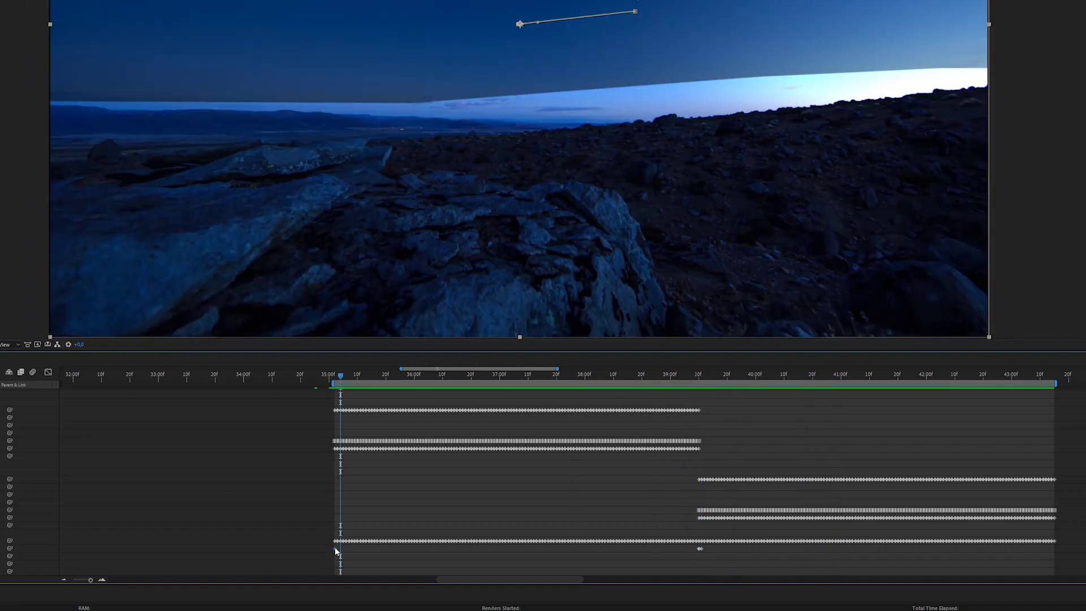
Set the spatial interpolation of the first Position keyframe to Linear.
{"action": "right_click", "coordinate": [335, 548]}
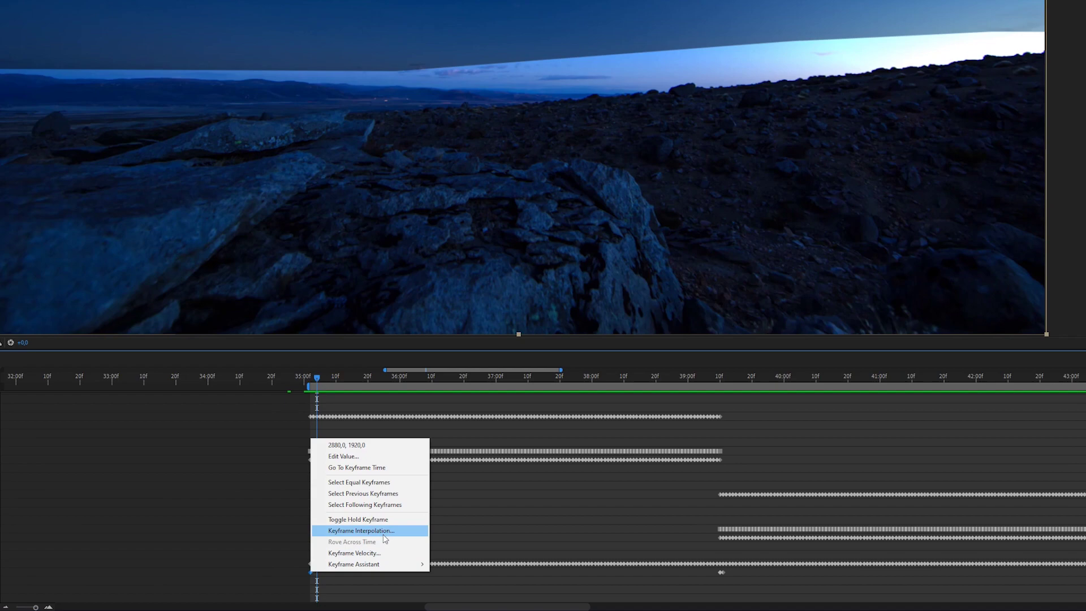
{"action": "left_click", "coordinate": [396, 511]}
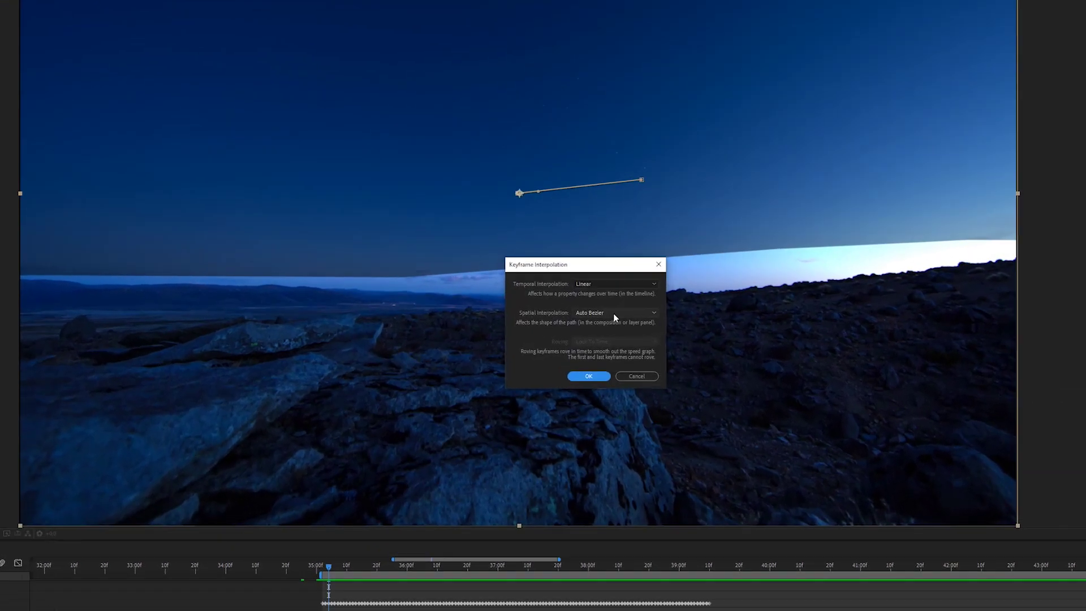
{"action": "left_click", "coordinate": [614, 315]}
{"action": "left_click", "coordinate": [605, 337]}
{"action": "left_click", "coordinate": [588, 377]}
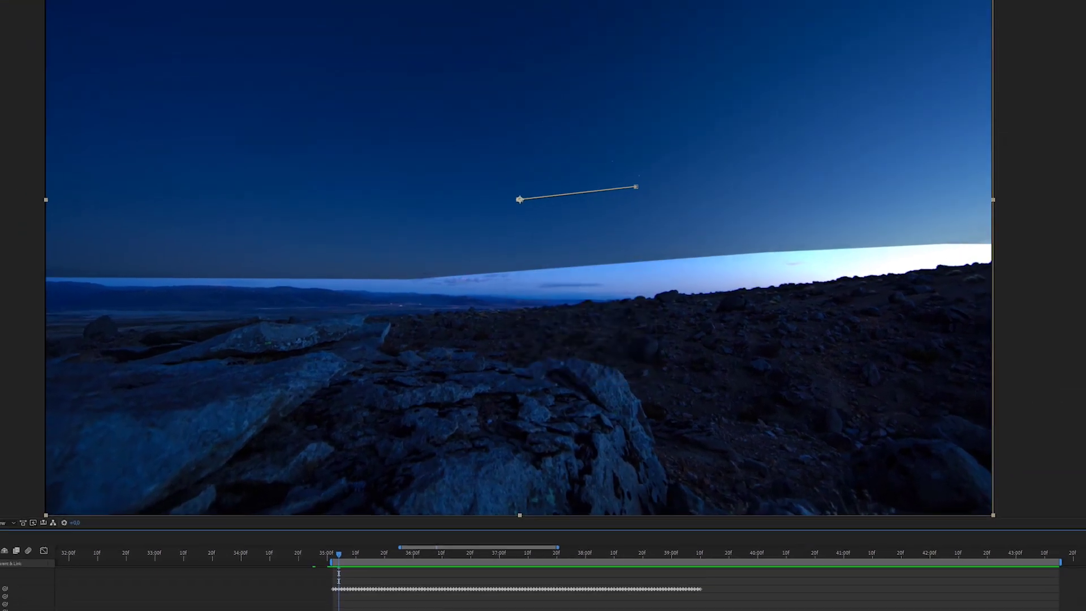
Set the spatial interpolation to Linear for the Position keyframes where the first track hands over to the second.
{"action": "right_click", "coordinate": [711, 610]}
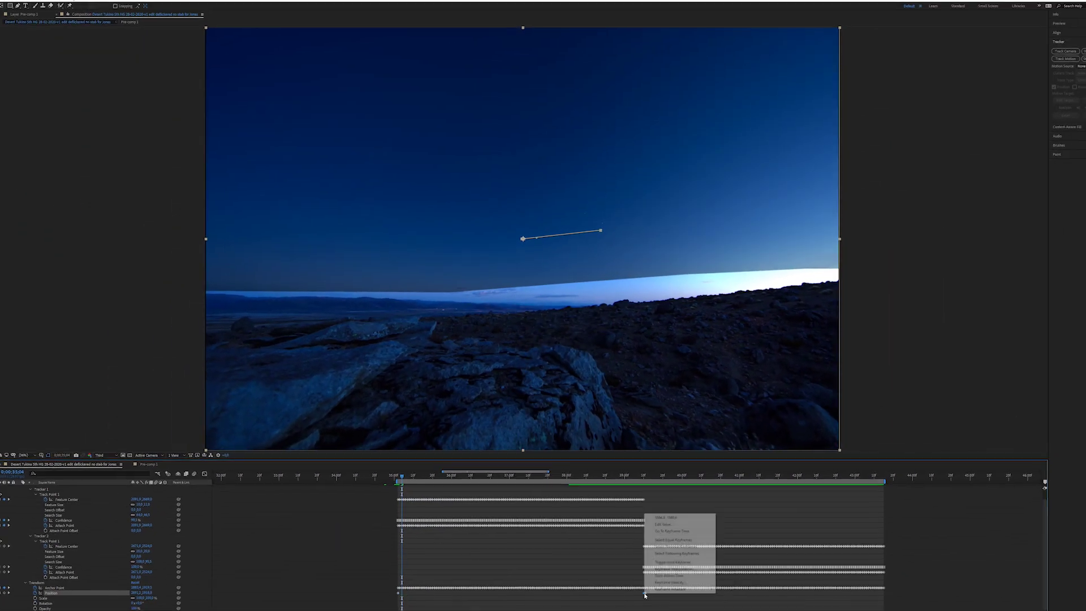
{"action": "left_click", "coordinate": [671, 569]}
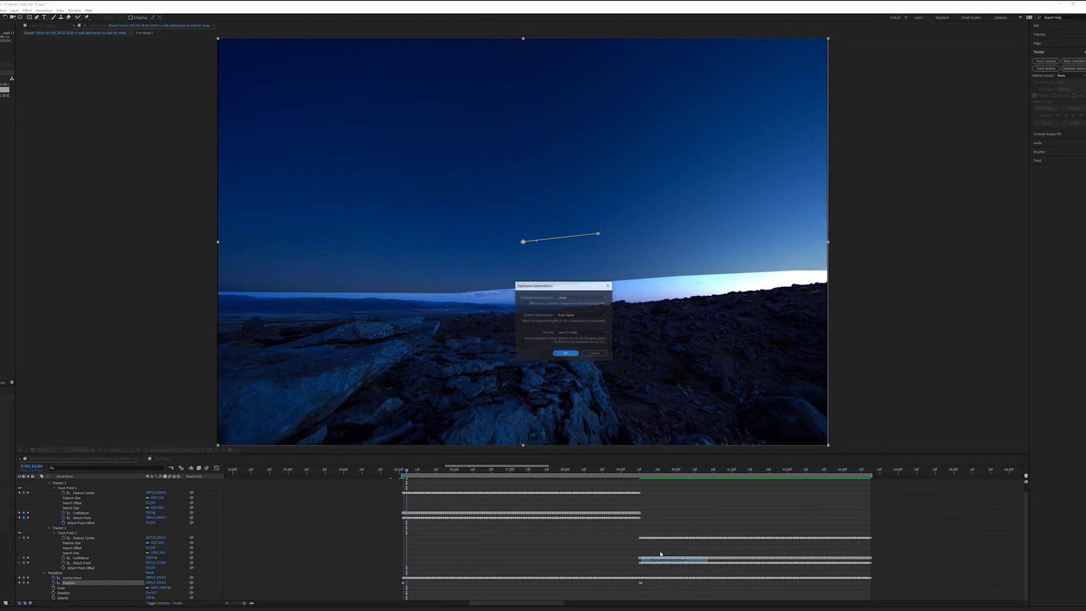
{"action": "left_click", "coordinate": [566, 354]}
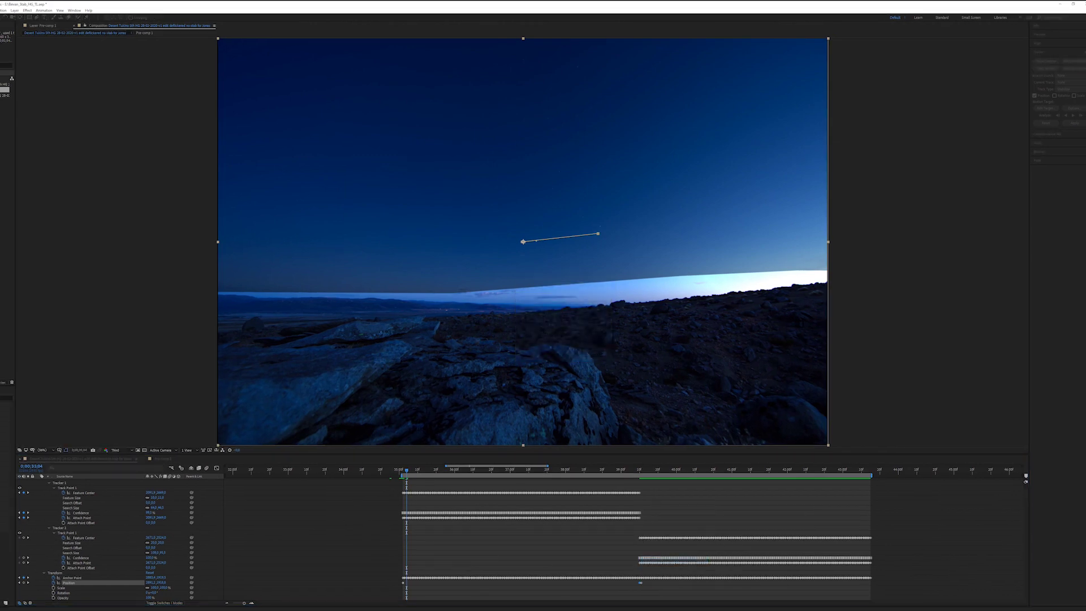
{"action": "right_click", "coordinate": [641, 583]}
{"action": "left_click", "coordinate": [665, 560]}
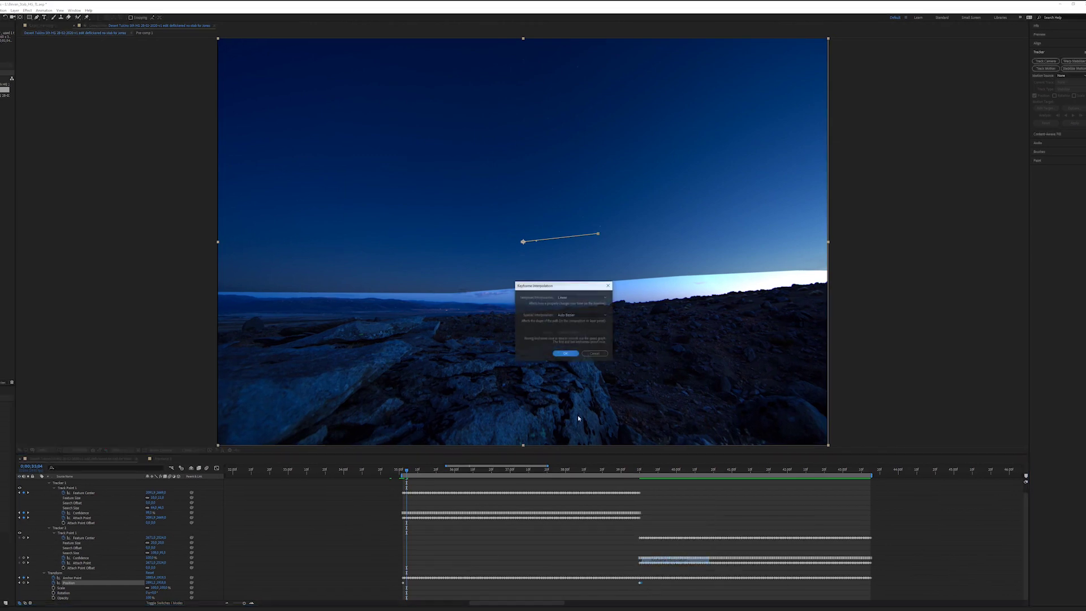
{"action": "left_click", "coordinate": [578, 330]}
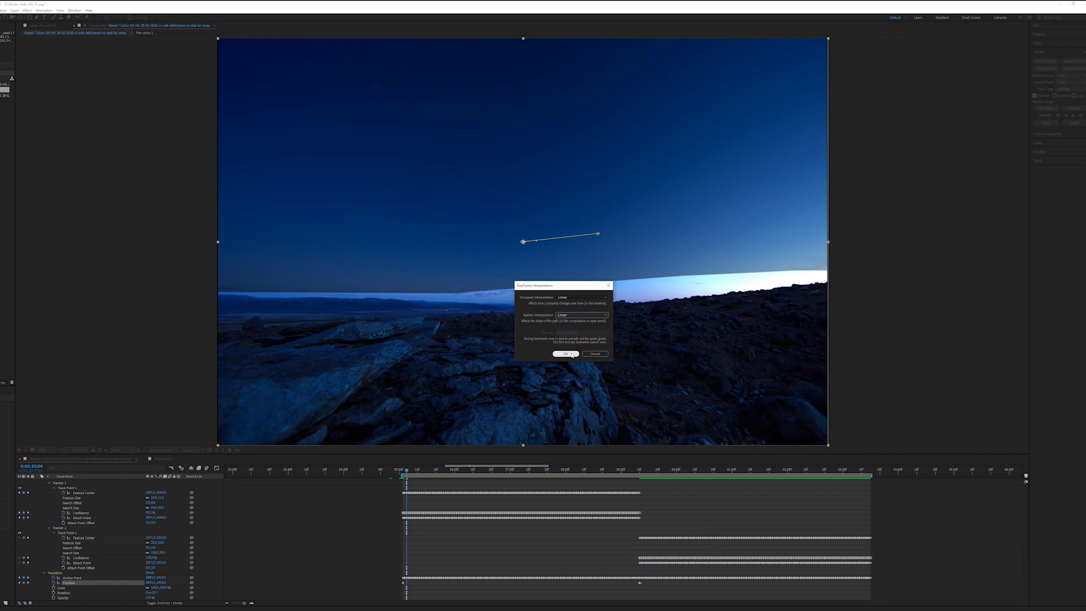
{"action": "left_click", "coordinate": [572, 355]}
Recenter the pre-comp layer in the composition at the work area's last frame, and play back the reframed sequence.
{"action": "left_click", "coordinate": [870, 471]}
{"action": "key", "text": "ctrl+alt+f"}
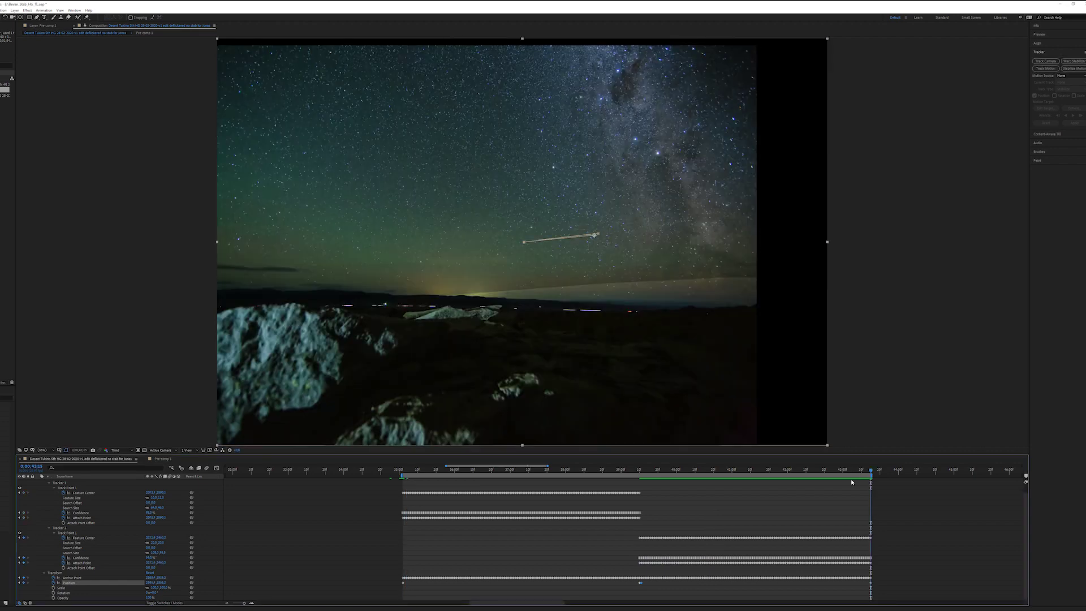
{"action": "key", "text": "space"}
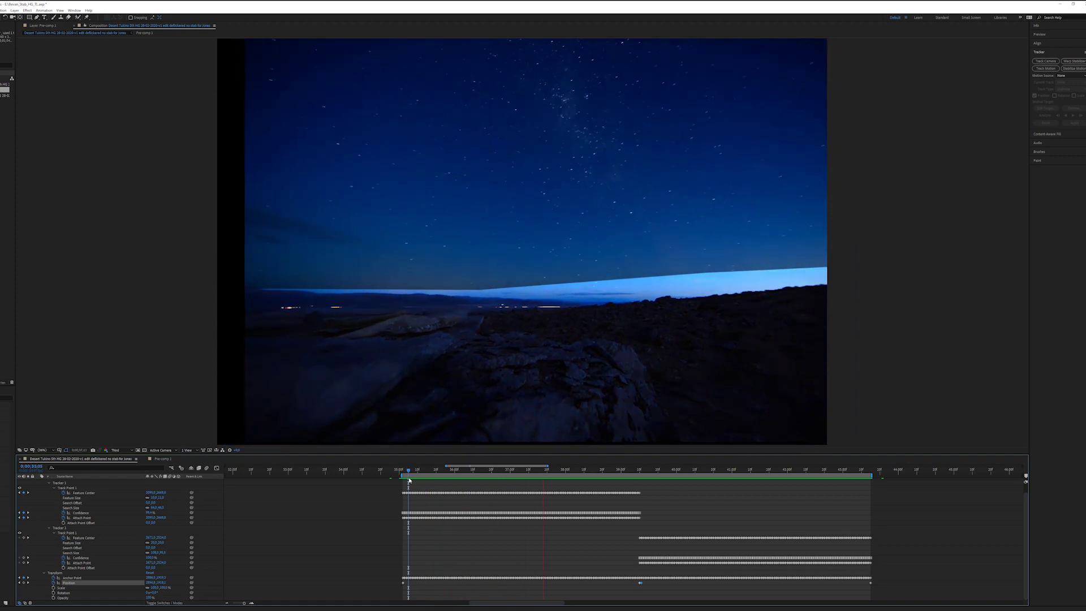
{"action": "left_click", "coordinate": [526, 470]}
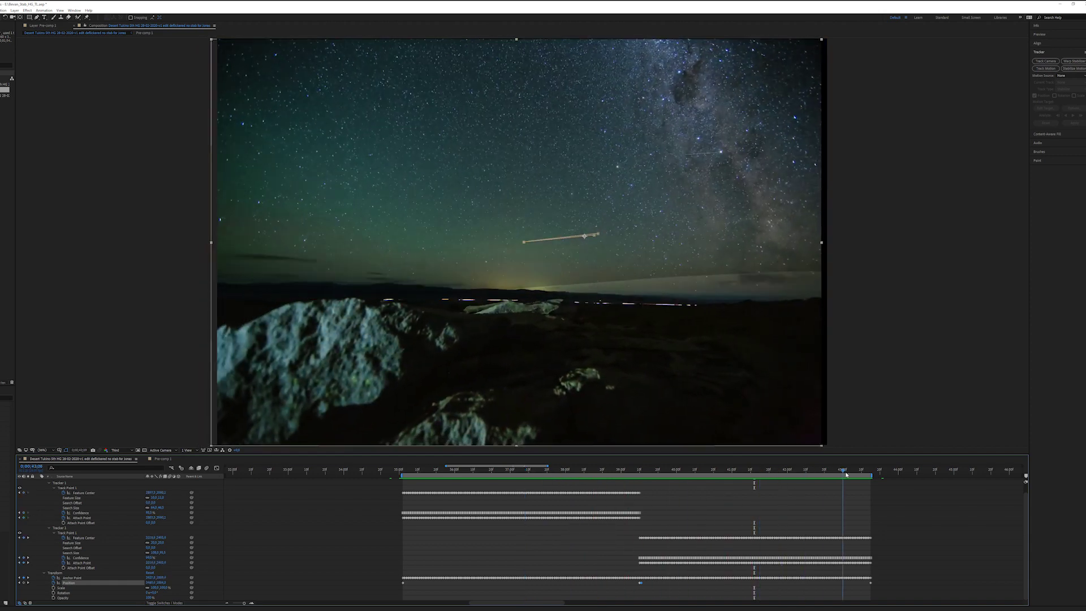
{"action": "left_click", "coordinate": [401, 477]}
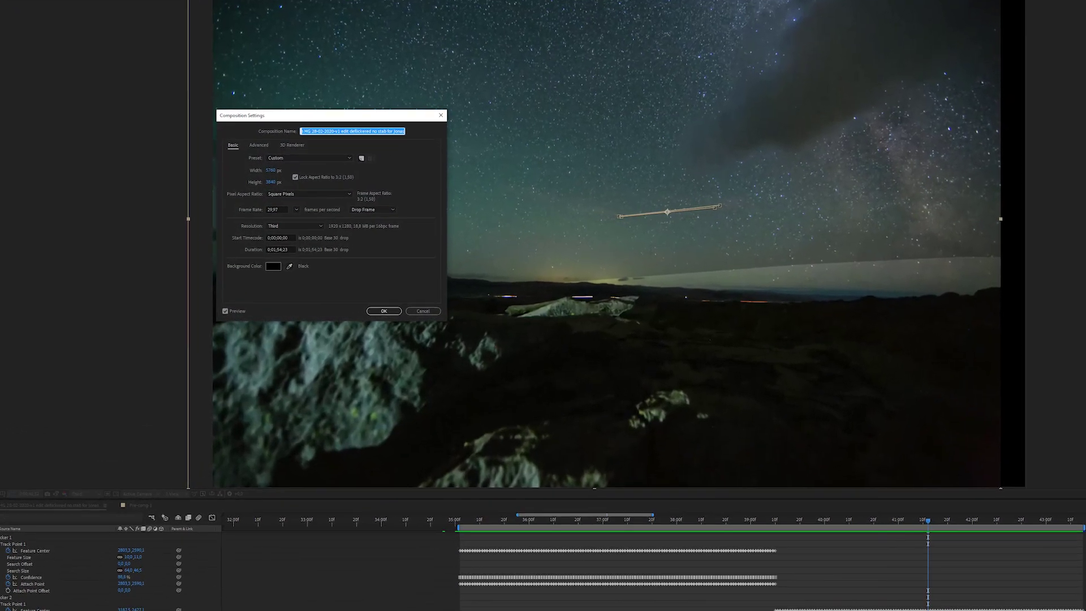
Try a composition width of 4800 px with the aspect ratio locked, and check the framing on another frame.
{"action": "left_click_drag", "start_coordinate": [325, 111], "coordinate": [534, 140]}
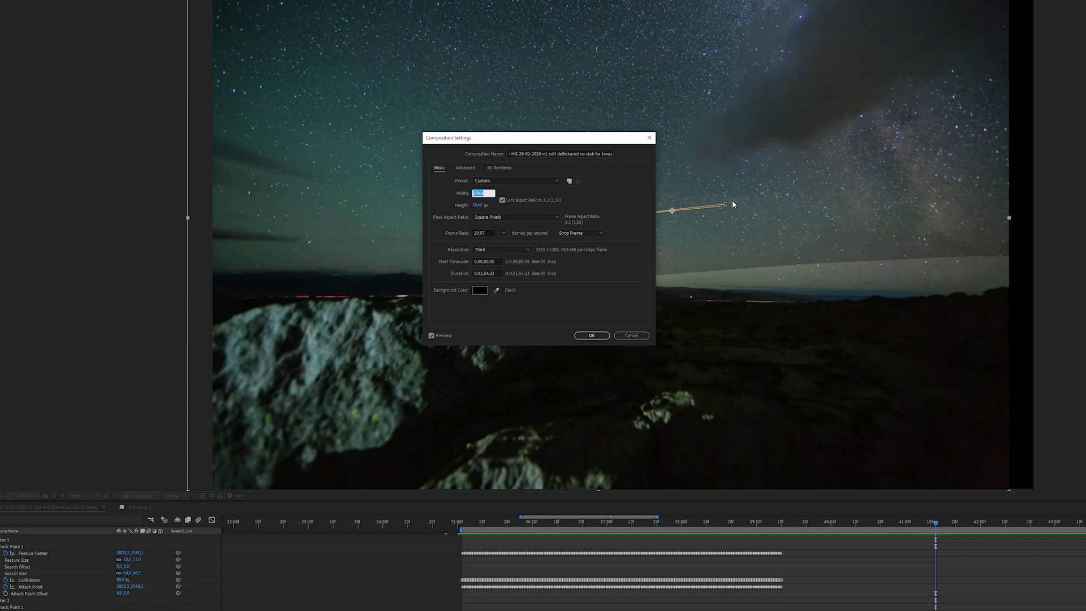
{"action": "type", "text": "4800"}
{"action": "key", "text": "Return"}
{"action": "left_click", "coordinate": [861, 520]}
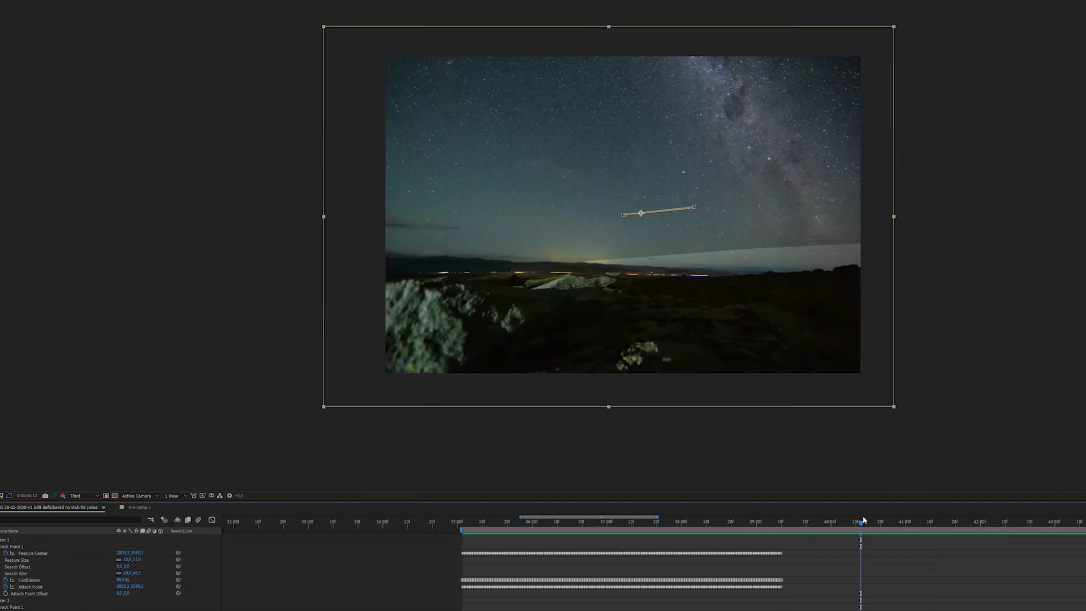
Set the composition width to 5000 px with the aspect ratio locked, and play back the cropped sequence.
{"action": "key", "text": "ctrl+k"}
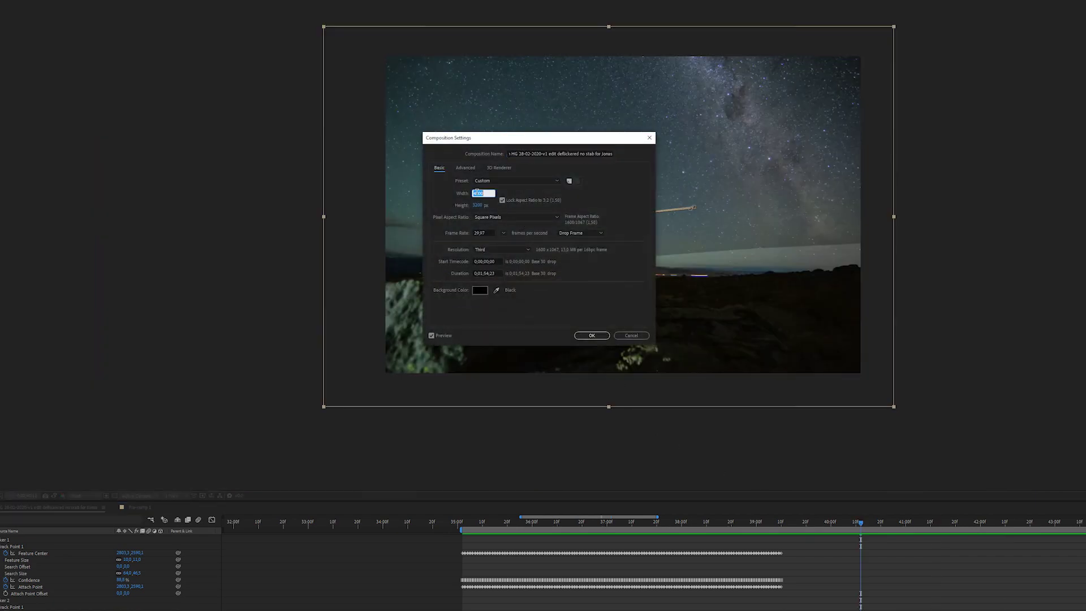
{"action": "type", "text": "500"}
{"action": "key", "text": "Return"}
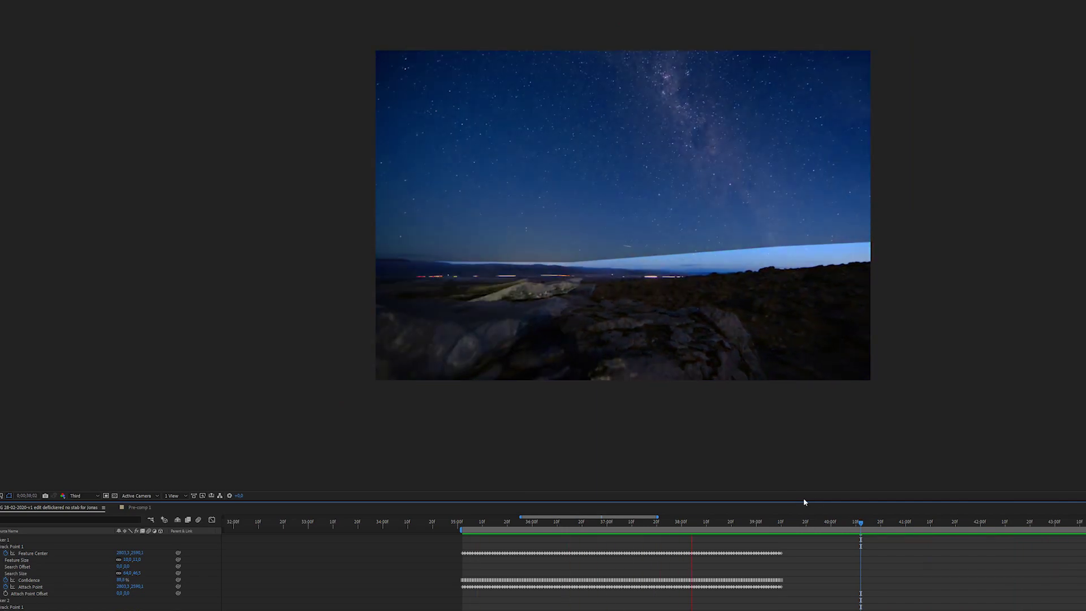
{"action": "key", "text": "space"}
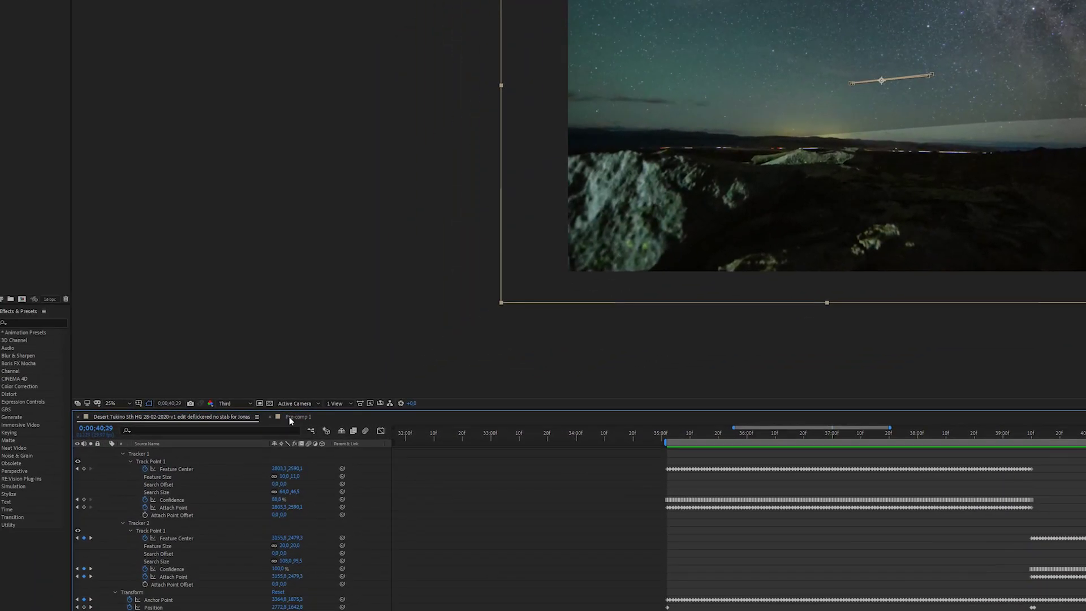
Hide the brightening adjustment layer in Pre-comp 1, and scrub through the main composition with its original exposure.
{"action": "left_click", "coordinate": [133, 508]}
{"action": "scroll", "coordinate": [612, 263], "scroll_direction": "down", "scroll_amount": 4}
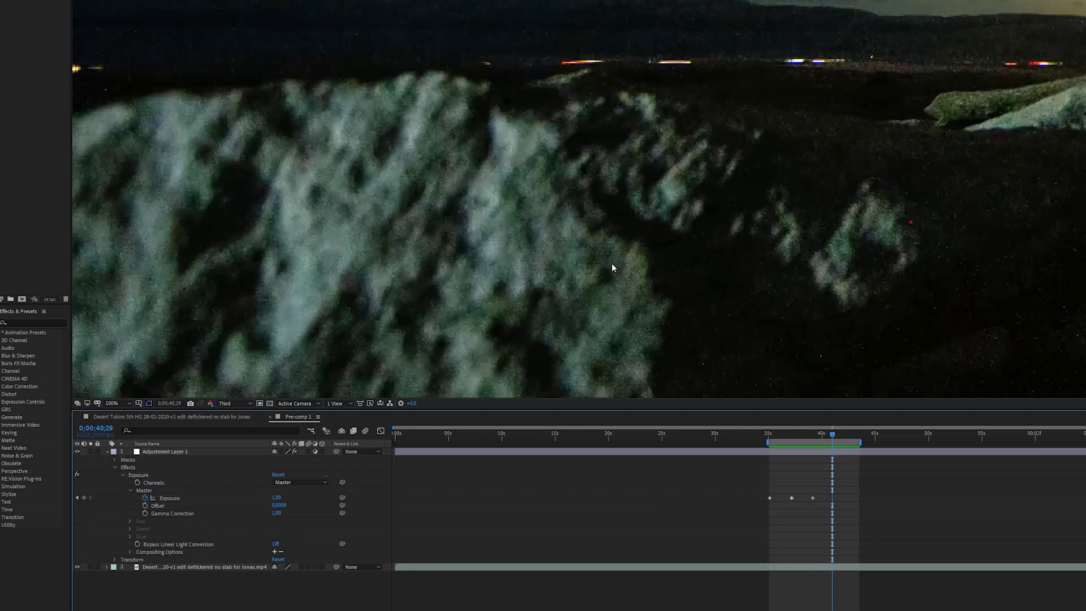
{"action": "left_click", "coordinate": [185, 451]}
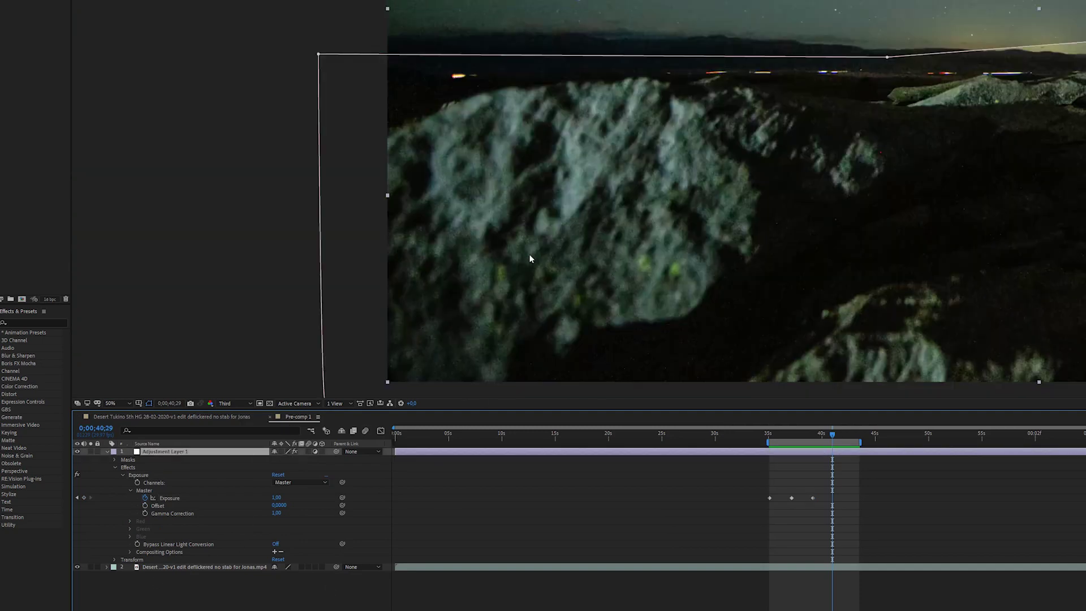
{"action": "left_click", "coordinate": [77, 452]}
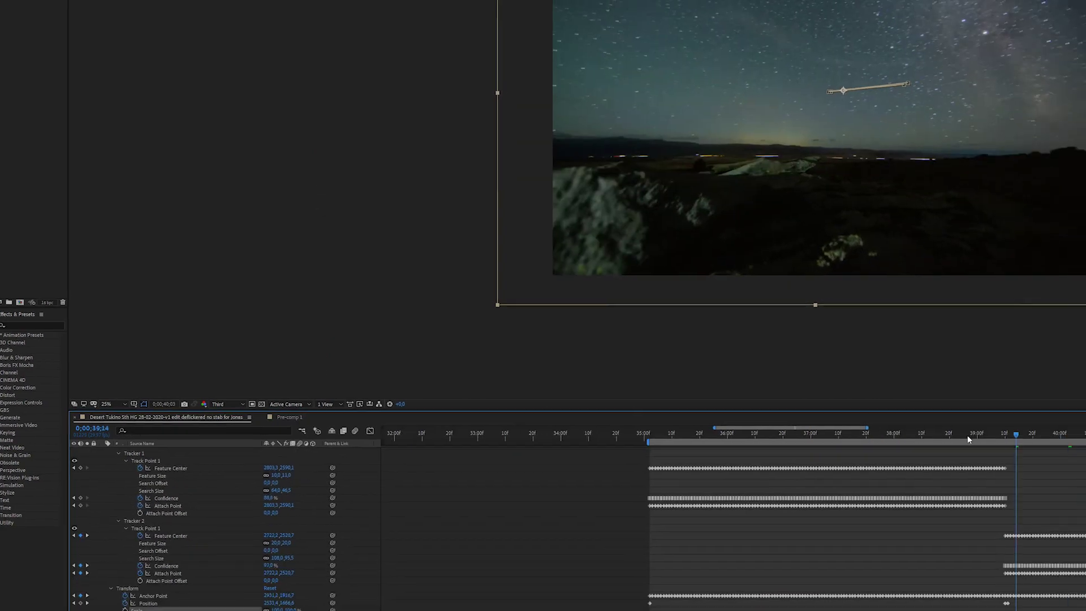
{"action": "left_click_drag", "start_coordinate": [967, 435], "coordinate": [850, 439]}
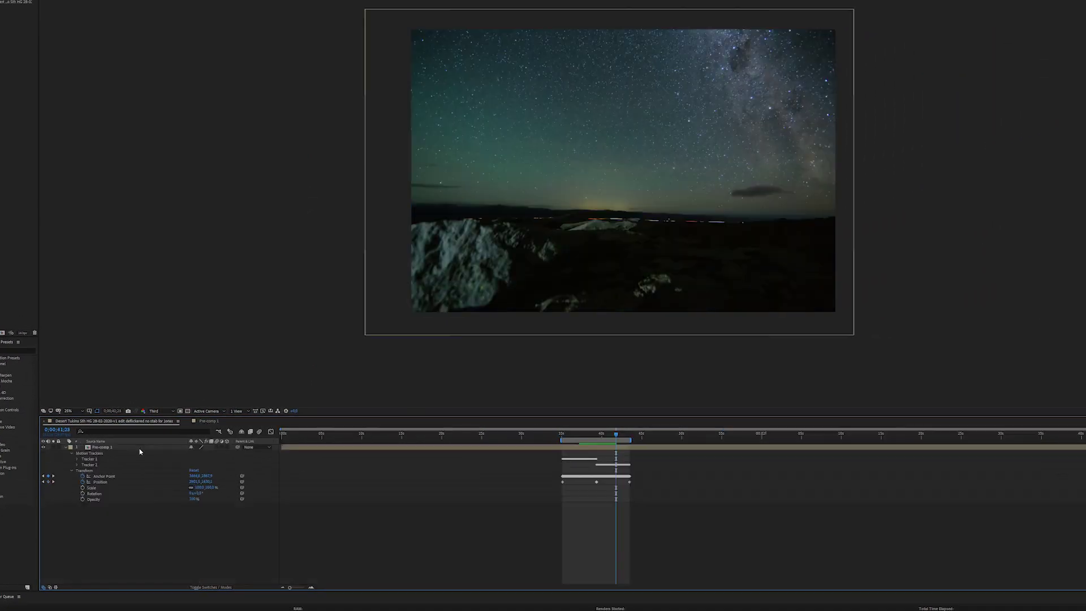
Pre-compose the Pre-comp 1 layer, moving all attributes into the new composition.
{"action": "right_click", "coordinate": [141, 447]}
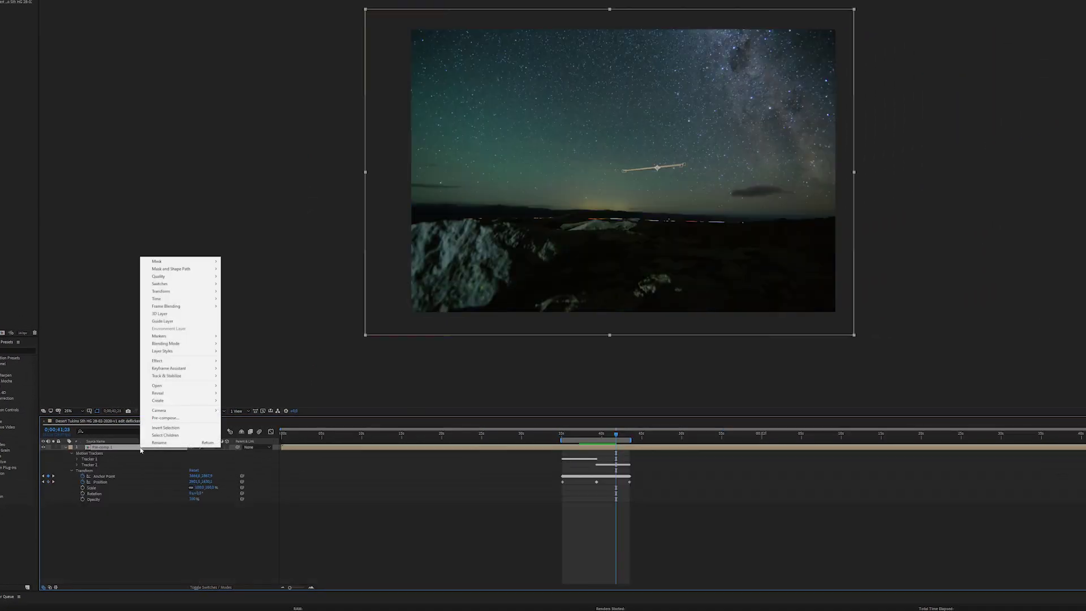
{"action": "left_click", "coordinate": [170, 418]}
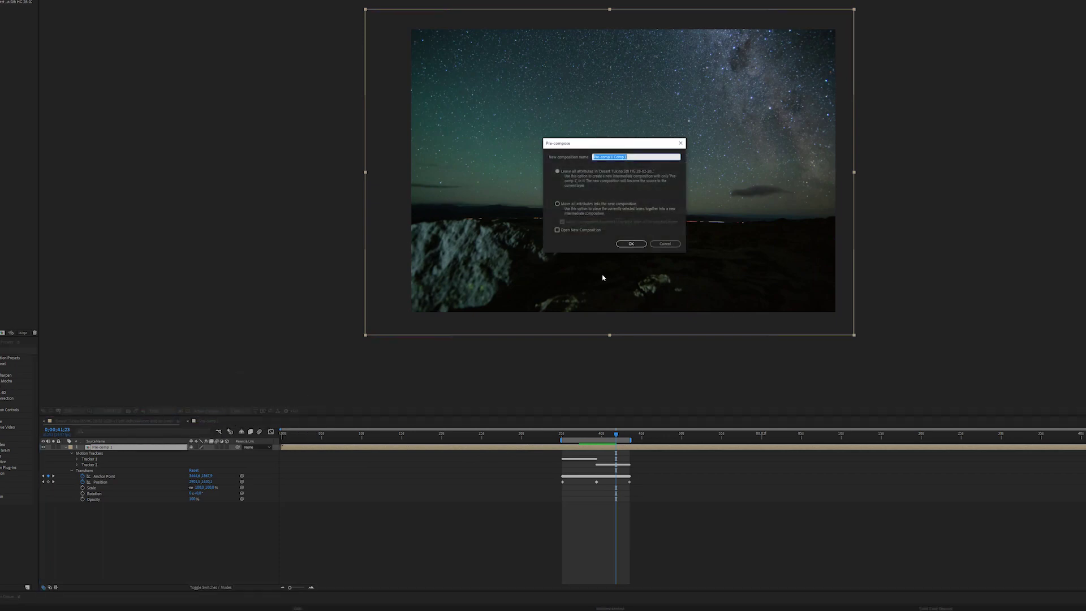
{"action": "left_click", "coordinate": [629, 244]}
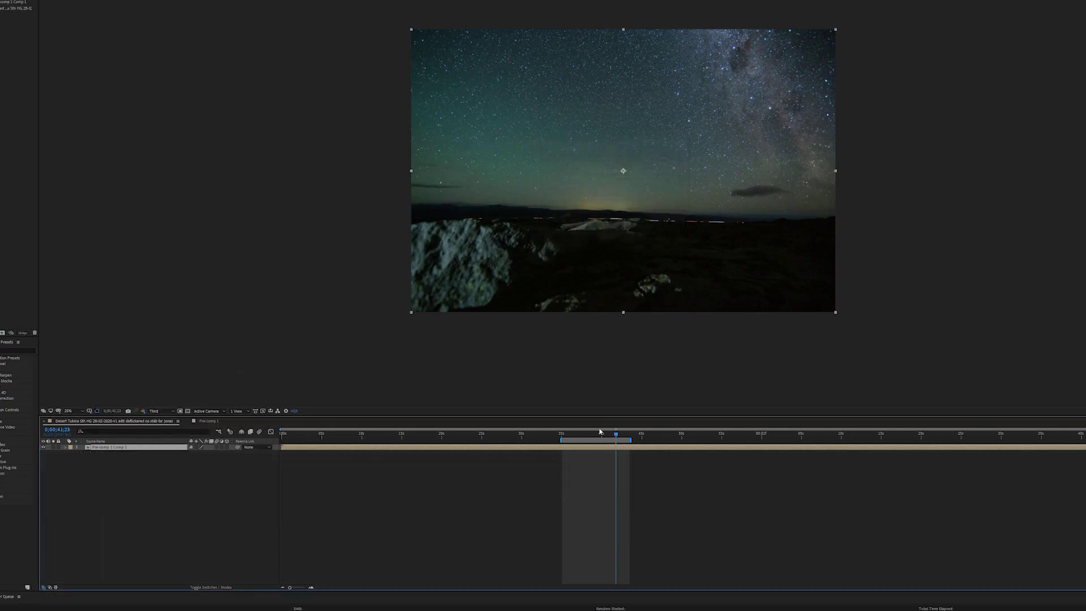
Split the new pre-comp layer at the start and at the end of the work area to isolate the transition segment.
{"action": "left_click_drag", "start_coordinate": [598, 436], "coordinate": [561, 439]}
{"action": "key", "text": "equal"}
{"action": "key", "text": "equal"}
{"action": "key", "text": "ctrl+shift+d"}
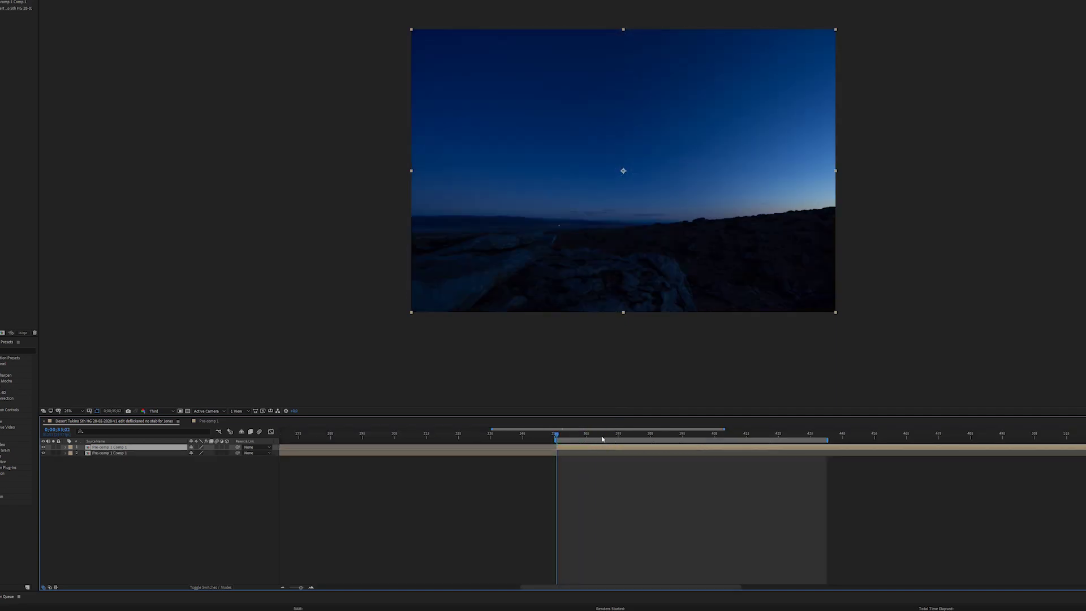
{"action": "left_click_drag", "start_coordinate": [573, 439], "coordinate": [828, 431]}
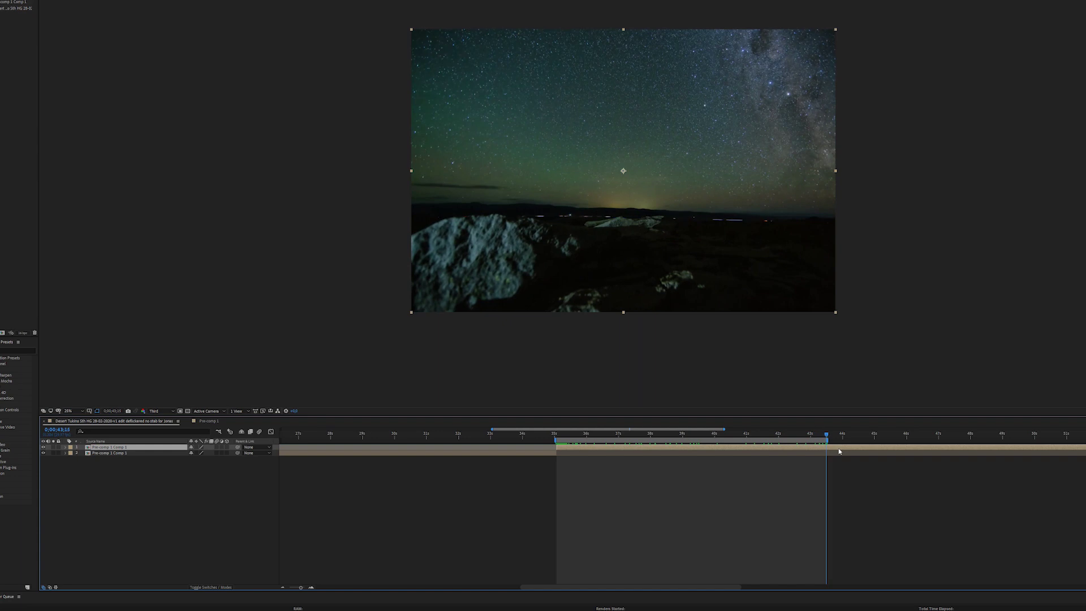
{"action": "key", "text": "ctrl+shift+d"}
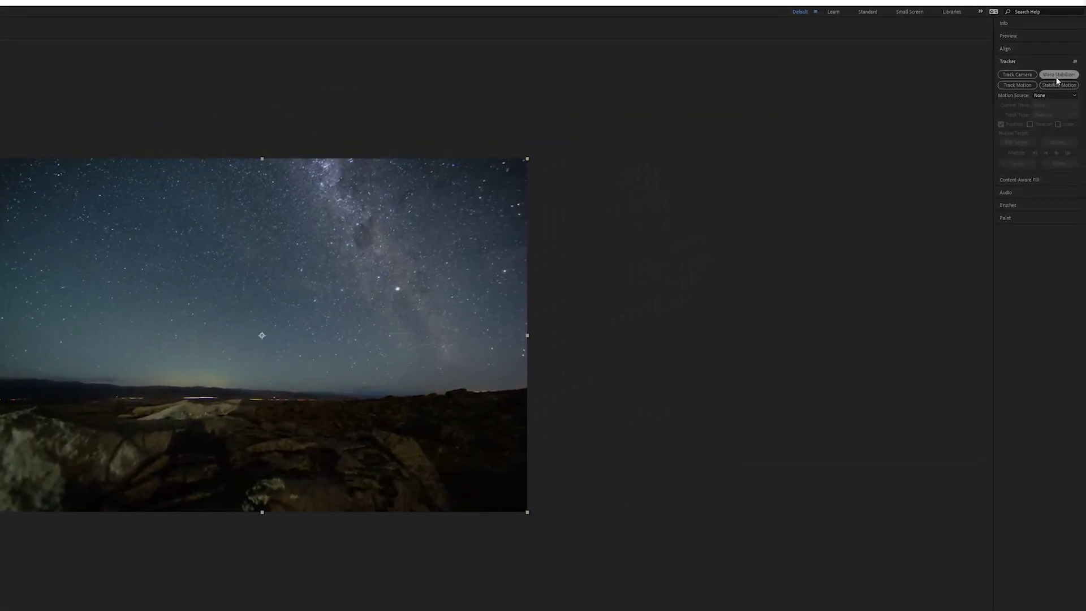
Apply Warp Stabilizer to the middle day-to-night segment, and review its motion and the cut at its start.
{"action": "left_click", "coordinate": [1059, 75]}
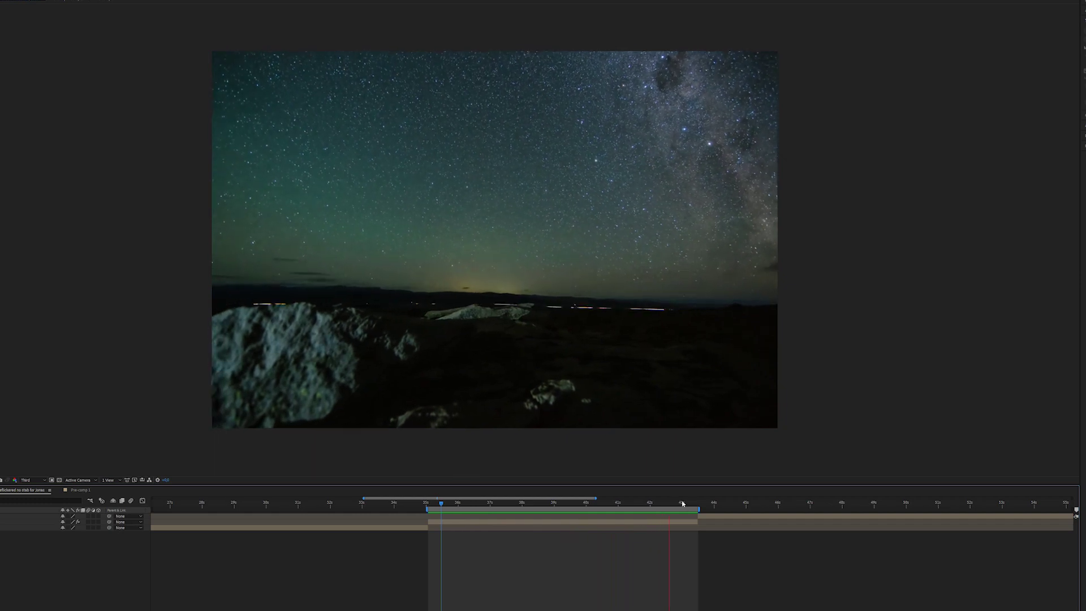
{"action": "left_click_drag", "start_coordinate": [682, 502], "coordinate": [465, 501]}
{"action": "left_click", "coordinate": [434, 503]}
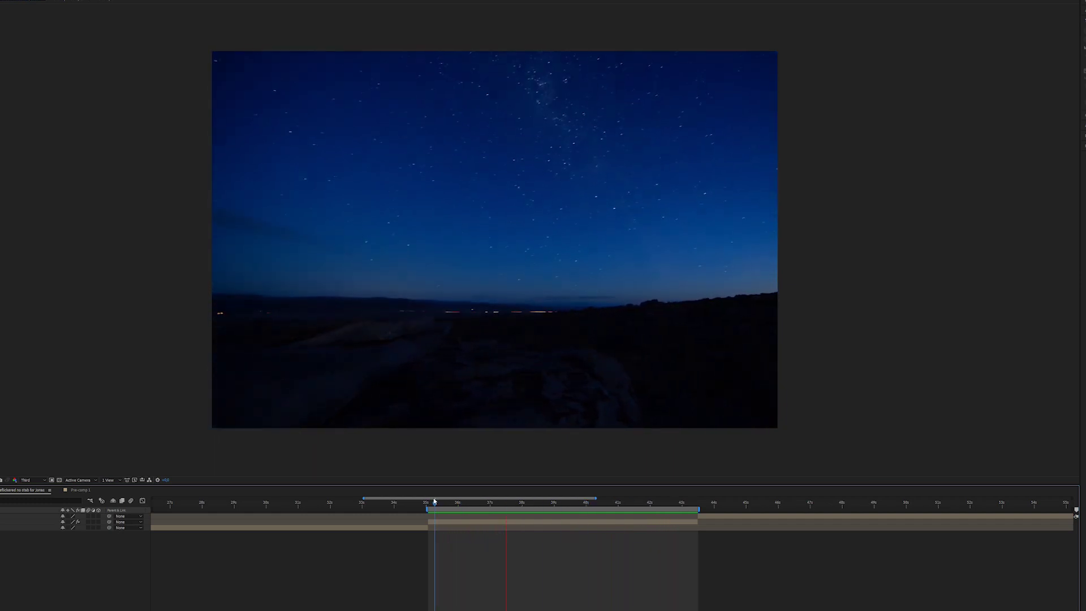
{"action": "left_click_drag", "start_coordinate": [435, 502], "coordinate": [588, 501]}
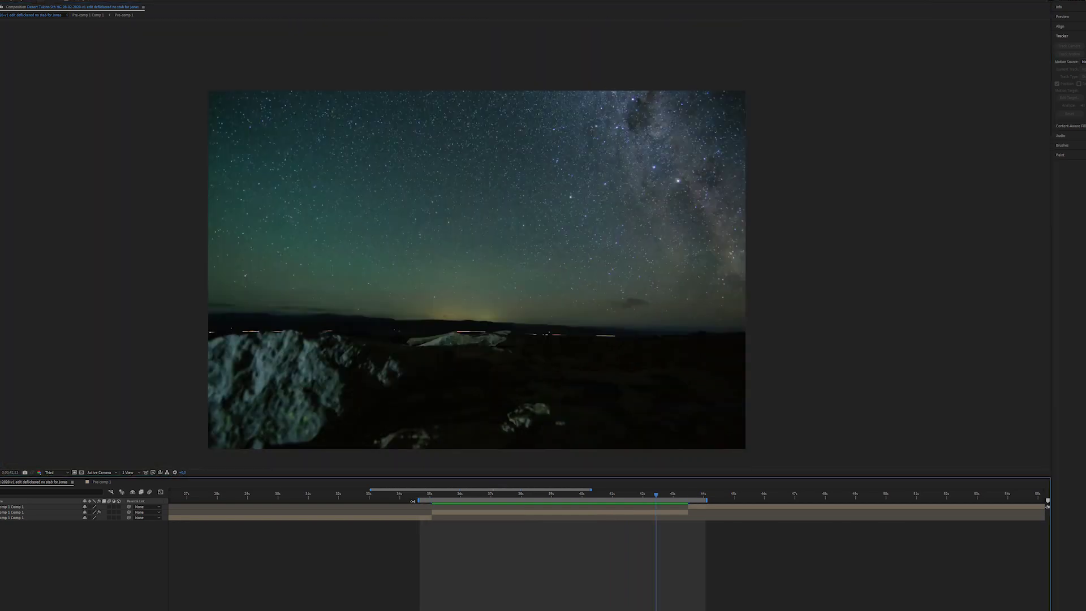
{"action": "left_click", "coordinate": [434, 496]}
{"action": "key", "text": "="}
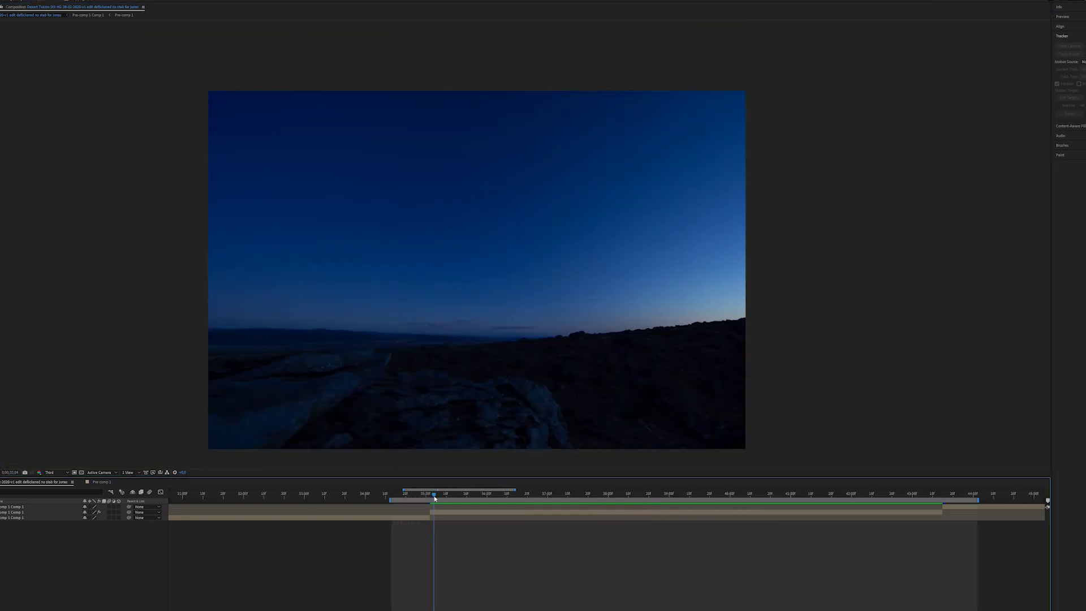
Expand the Transform properties of the segments before and after the transition, and the middle segment's Warp Stabilizer settings.
{"action": "left_click", "coordinate": [462, 512]}
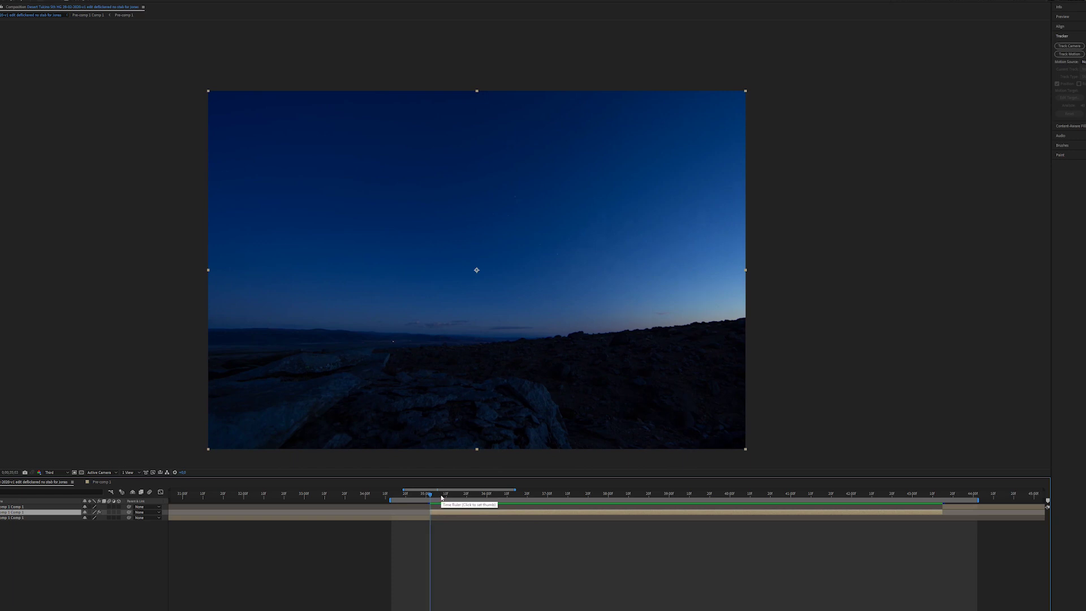
{"action": "left_click", "coordinate": [400, 518]}
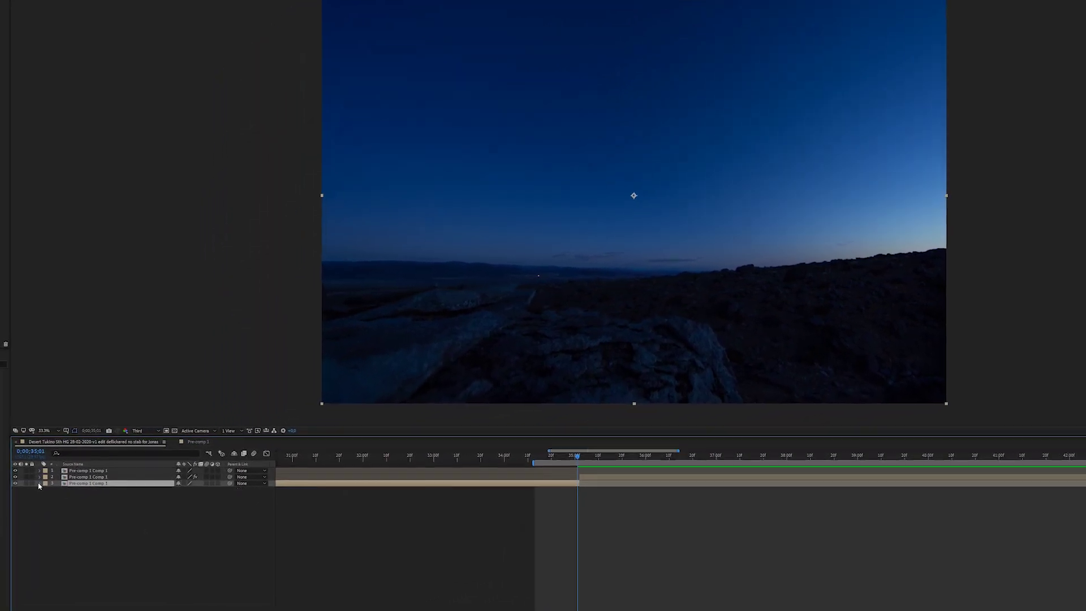
{"action": "left_click", "coordinate": [39, 483]}
{"action": "left_click", "coordinate": [39, 470]}
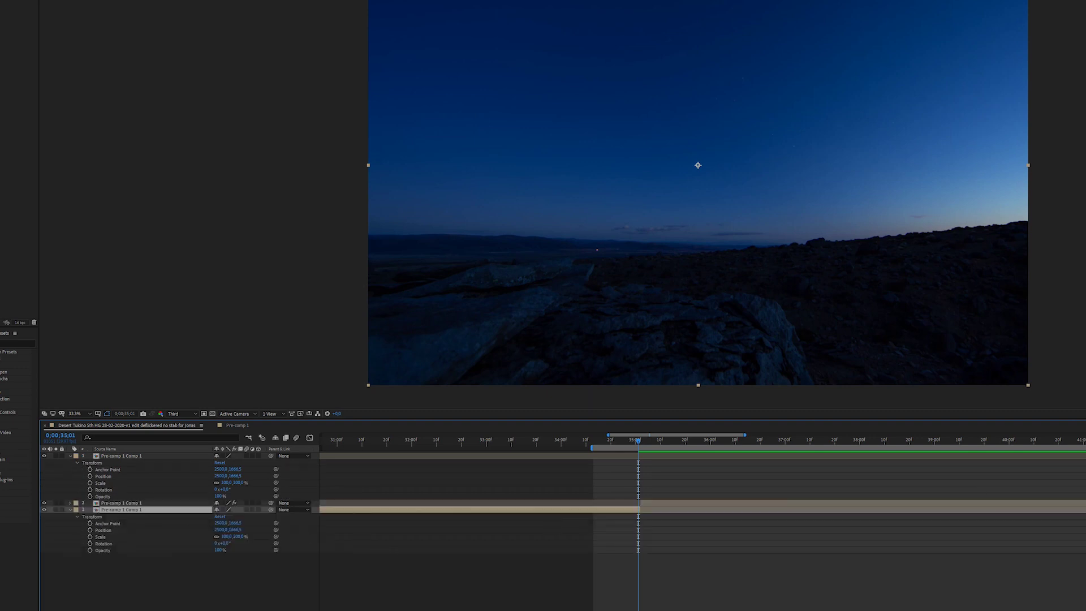
{"action": "left_click", "coordinate": [118, 503]}
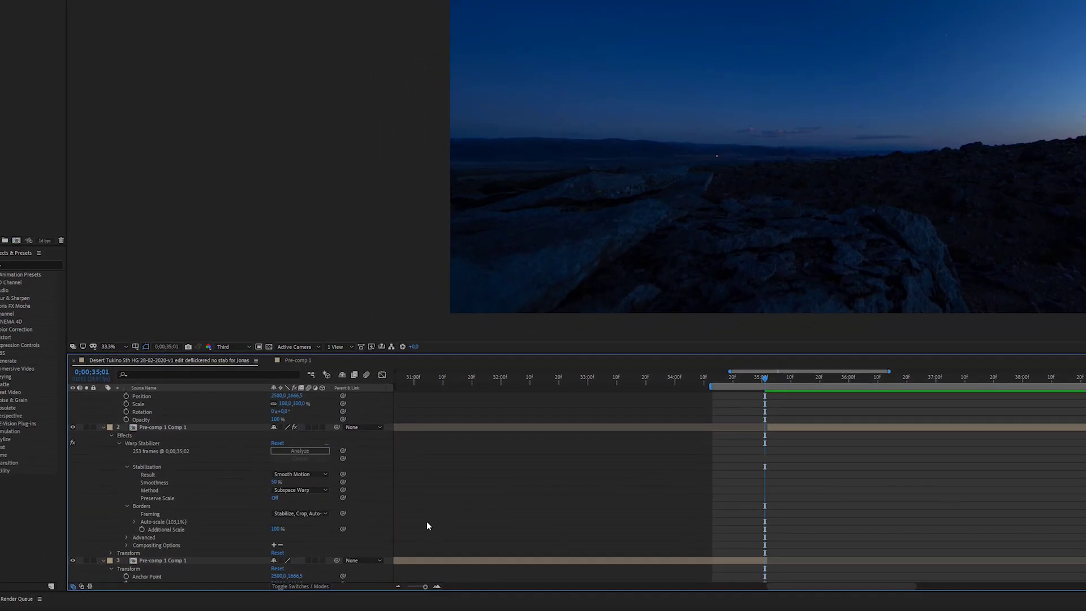
Set the scale of the segment before the transition to 103.1%, matching Warp Stabilizer's auto-scale on the middle segment.
{"action": "scroll", "coordinate": [260, 573], "scroll_direction": "down", "scroll_amount": 1}
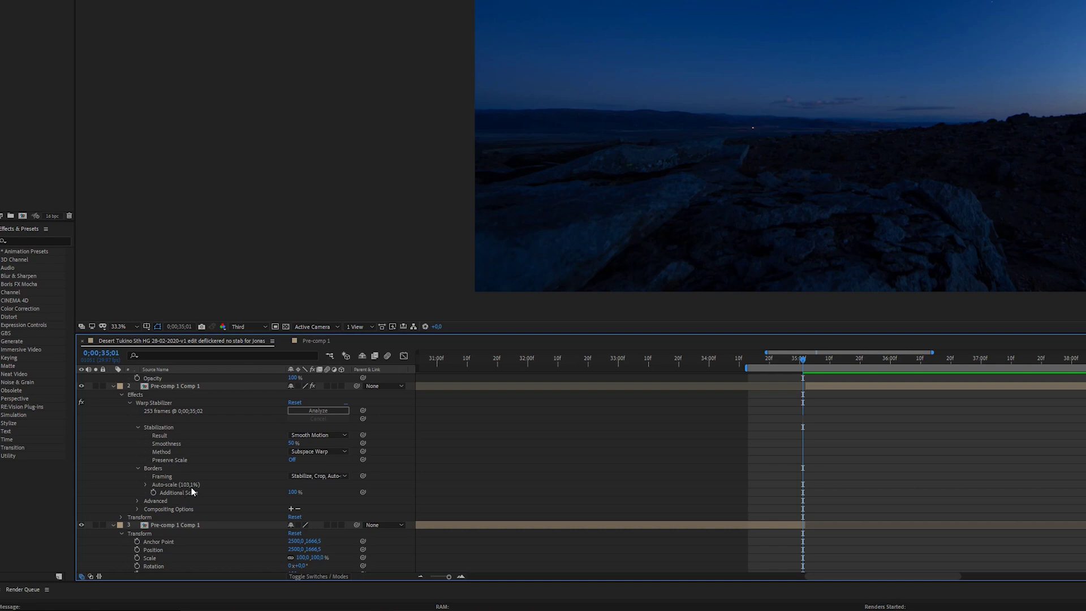
{"action": "left_click", "coordinate": [689, 531]}
{"action": "scroll", "coordinate": [325, 568], "scroll_direction": "down", "scroll_amount": 1}
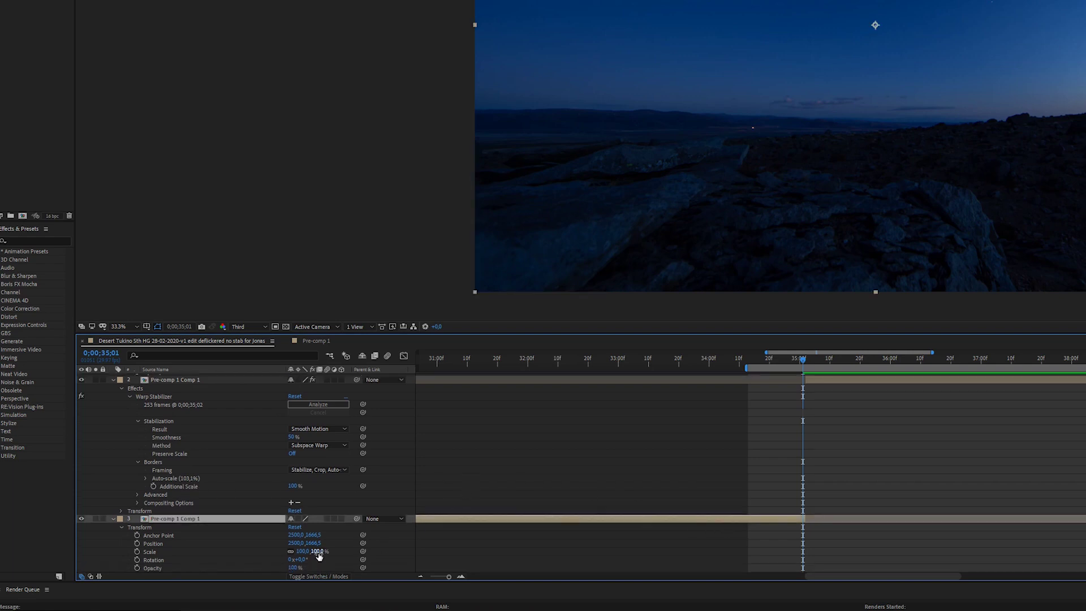
{"action": "type", "text": "101"}
{"action": "key", "text": "Return"}
Compare the frames around the first cut to check how the scaled segment lines up with the stabilized one.
{"action": "key", "text": "Page_Down"}
{"action": "key", "text": "Page_Down"}
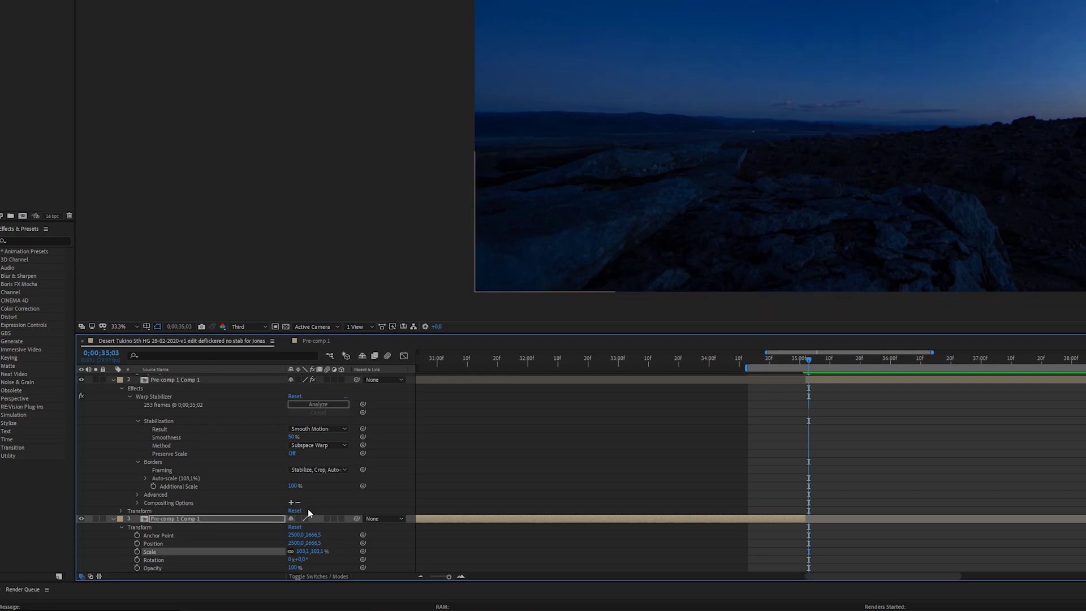
{"action": "key", "text": "Page_Up"}
{"action": "key", "text": "Page_Up"}
{"action": "key", "text": "Page_Up"}
{"action": "key", "text": "Page_Down"}
{"action": "key", "text": "Page_Down"}
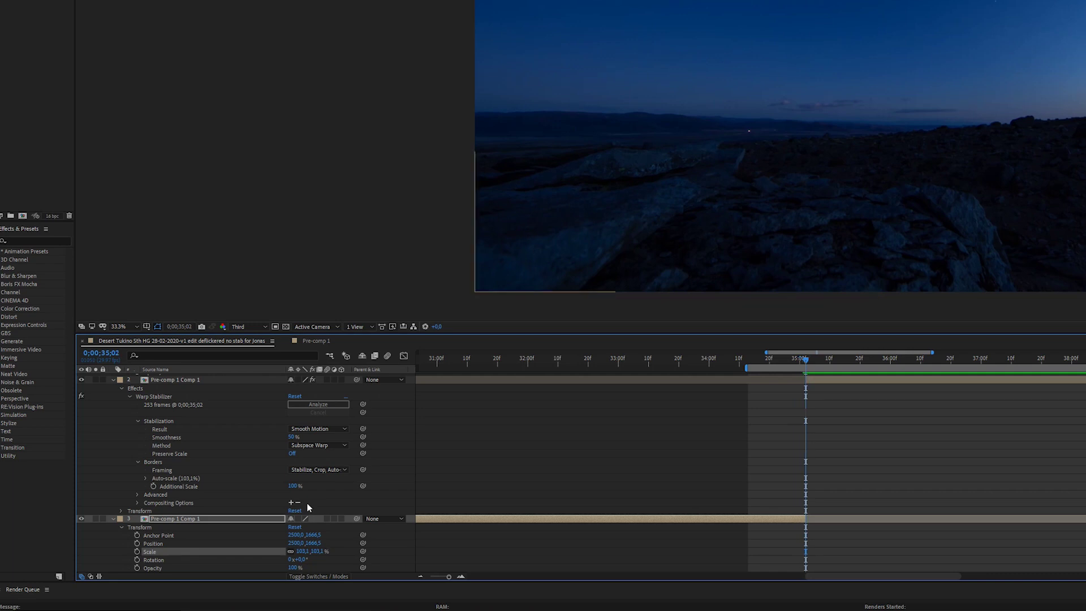
{"action": "key", "text": "Page_Up"}
{"action": "key", "text": "Page_Up"}
{"action": "key", "text": "Page_Up"}
{"action": "left_click_drag", "start_coordinate": [800, 361], "coordinate": [798, 364]}
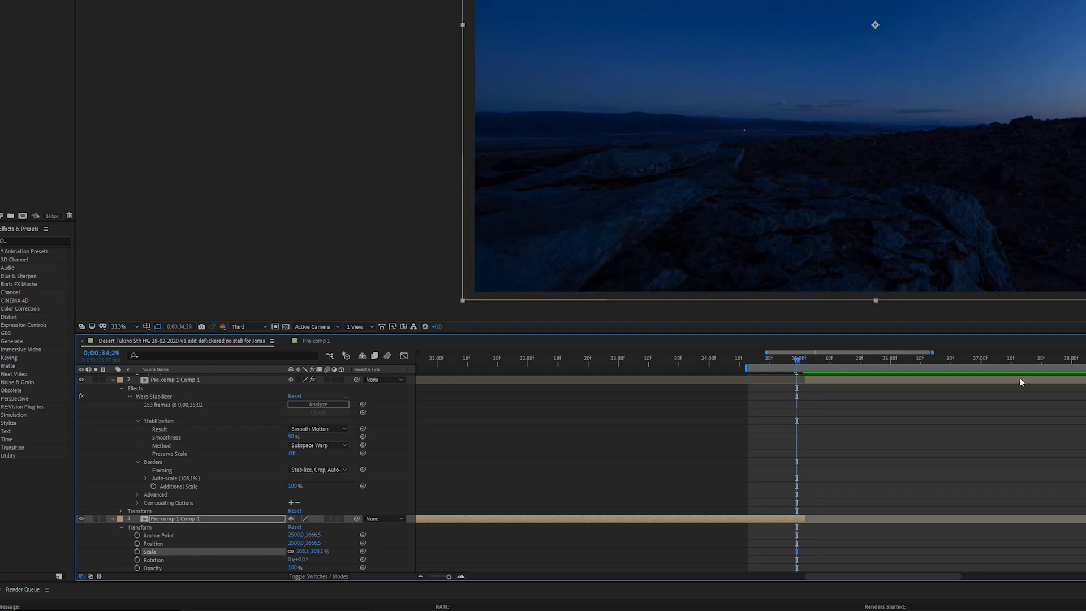
{"action": "key", "text": "Page_Down"}
{"action": "key", "text": "Page_Down"}
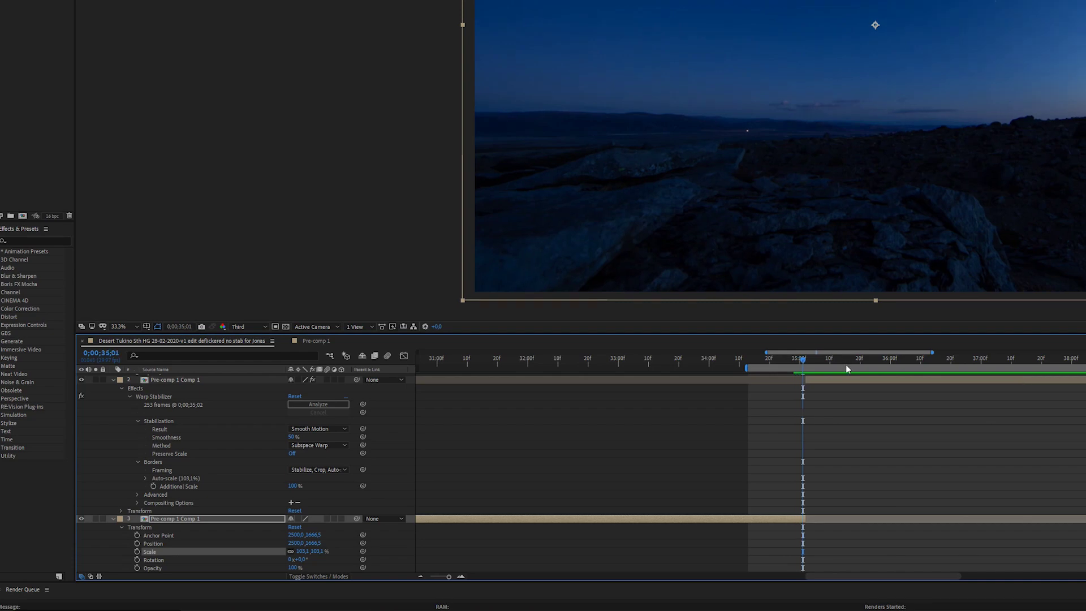
{"action": "key", "text": "Page_Down"}
Nudge the segment before the transition slightly down, and check its alignment frame by frame across the first cut.
{"action": "key", "text": "Down"}
{"action": "key", "text": "Down"}
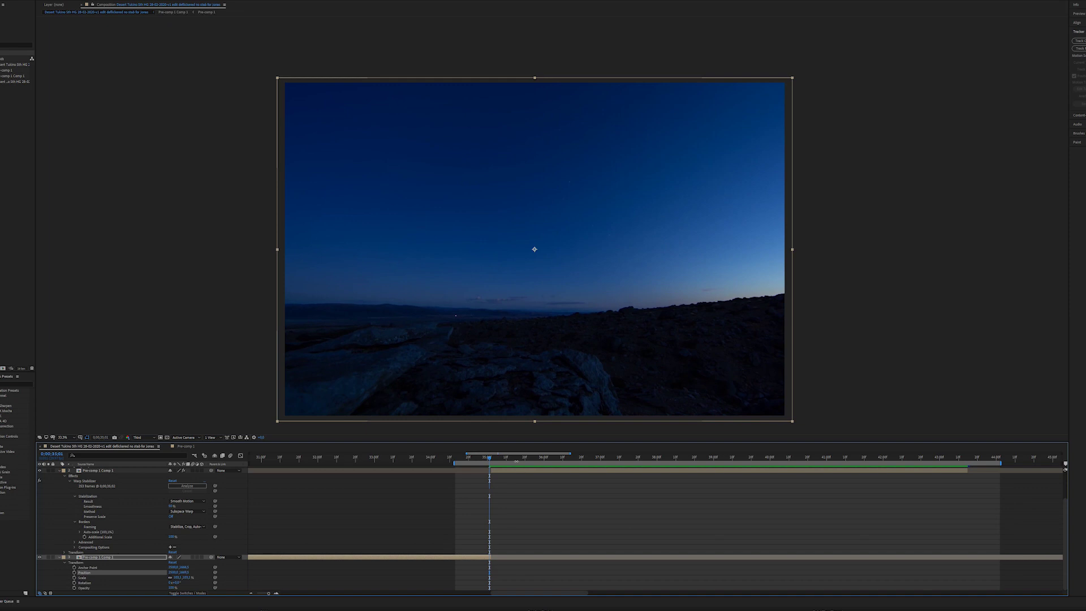
{"action": "key", "text": "Page_Up"}
{"action": "key", "text": "Page_Up"}
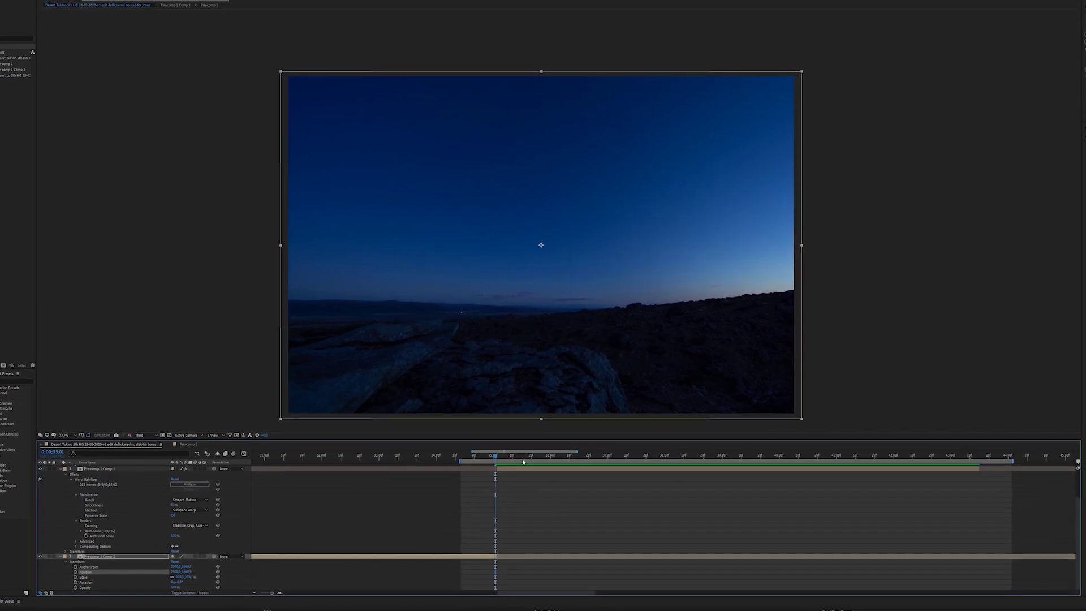
{"action": "key", "text": "Page_Down"}
{"action": "key", "text": "Page_Down"}
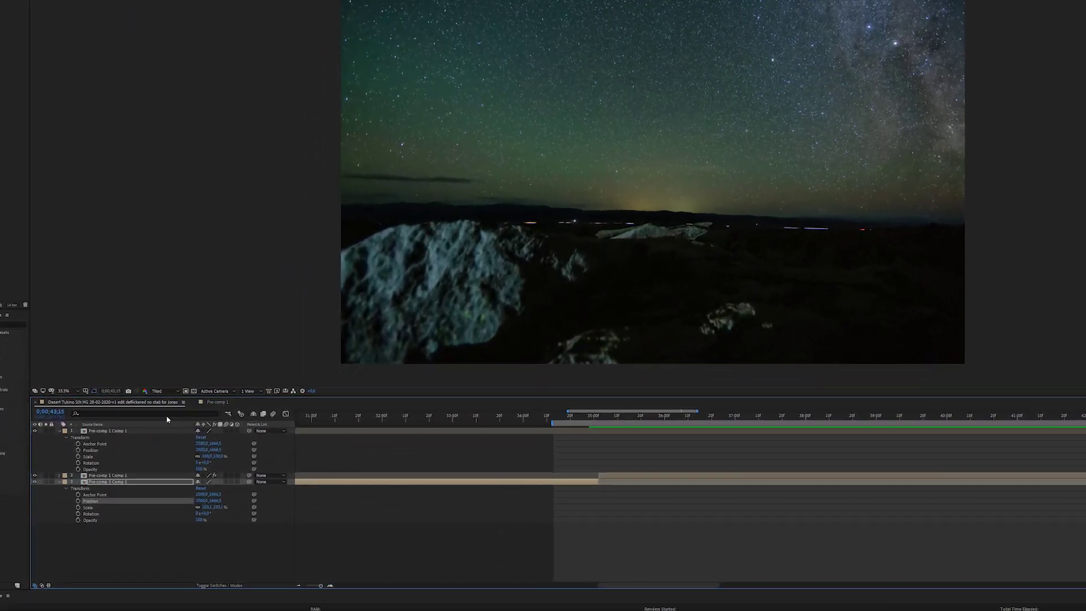
Scale up the night segment after the transition to match the stabilized middle segment's 103.1% auto-scale.
{"action": "left_click", "coordinate": [158, 420]}
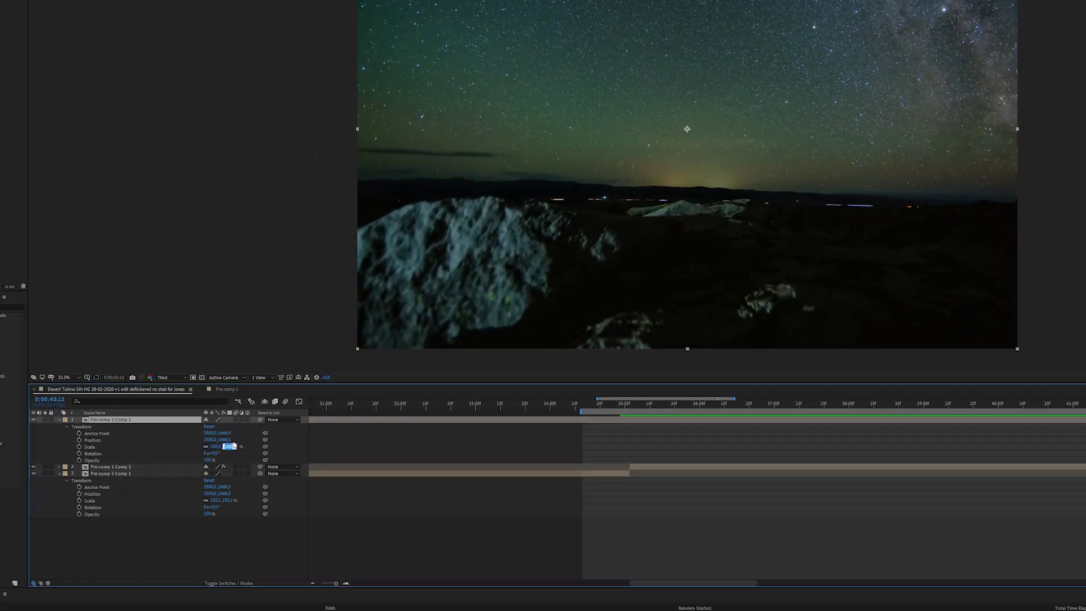
{"action": "type", "text": "103"}
{"action": "key", "text": "Return"}
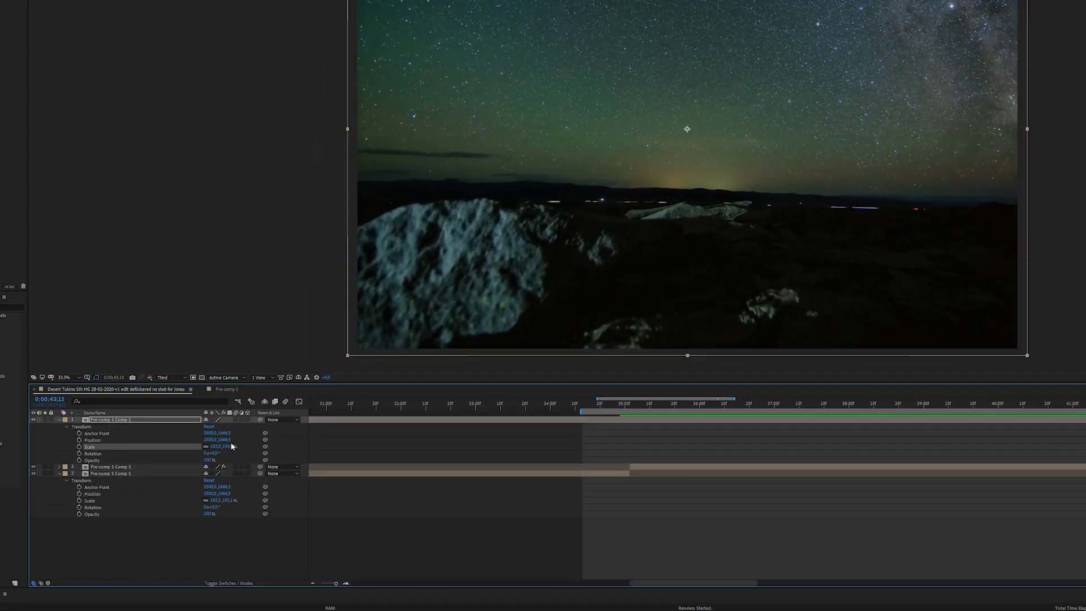
{"action": "left_click", "coordinate": [230, 446]}
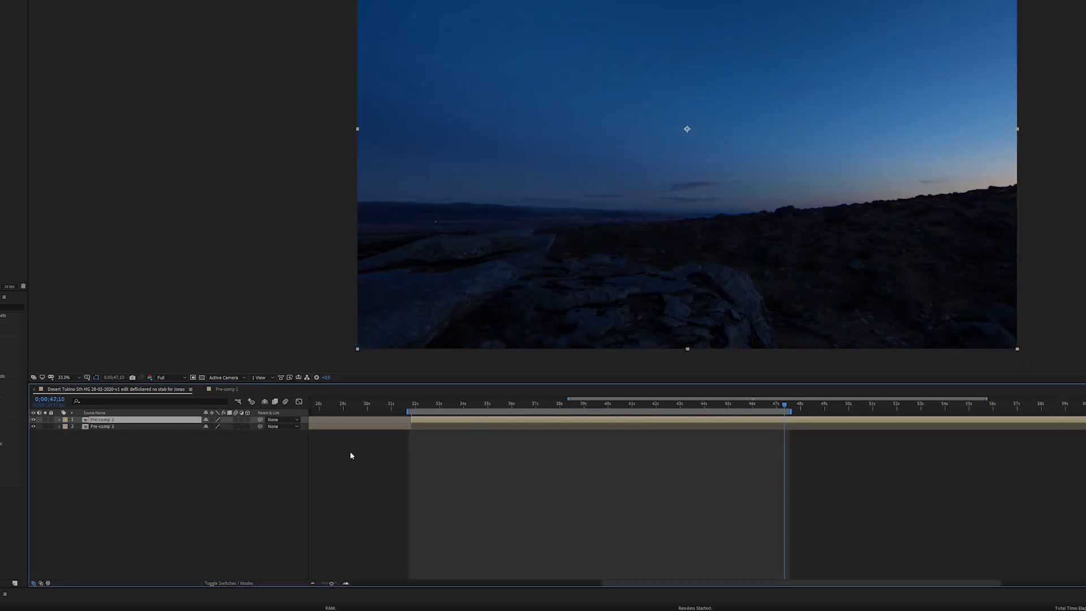
Split the upper Pre-comp 2 layer at 0;00;47;10 and select the resulting middle segment.
{"action": "left_click", "coordinate": [351, 455]}
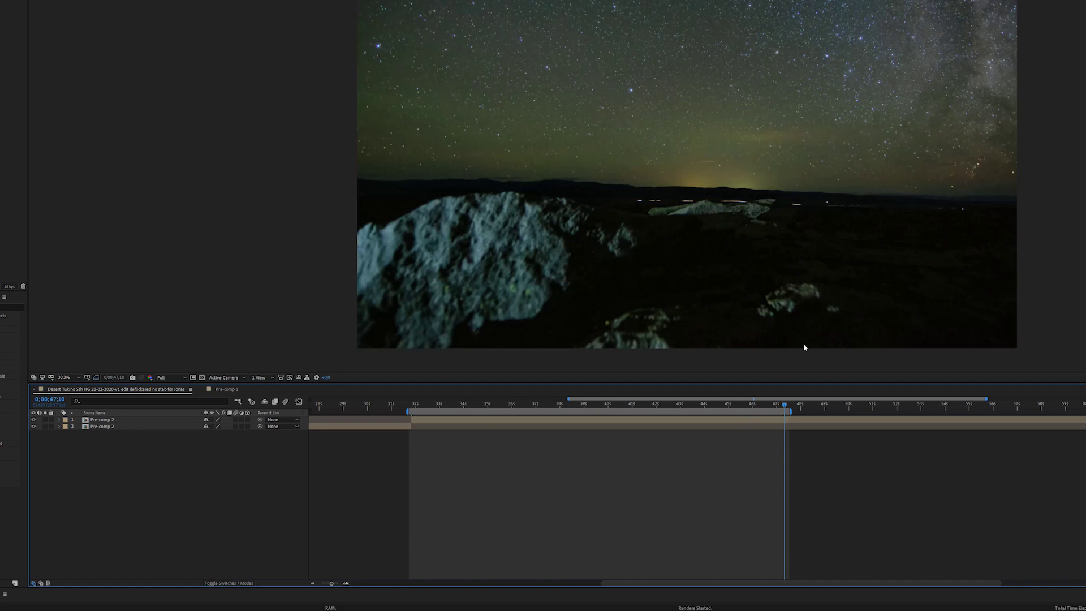
{"action": "key", "text": "ctrl+shift+d"}
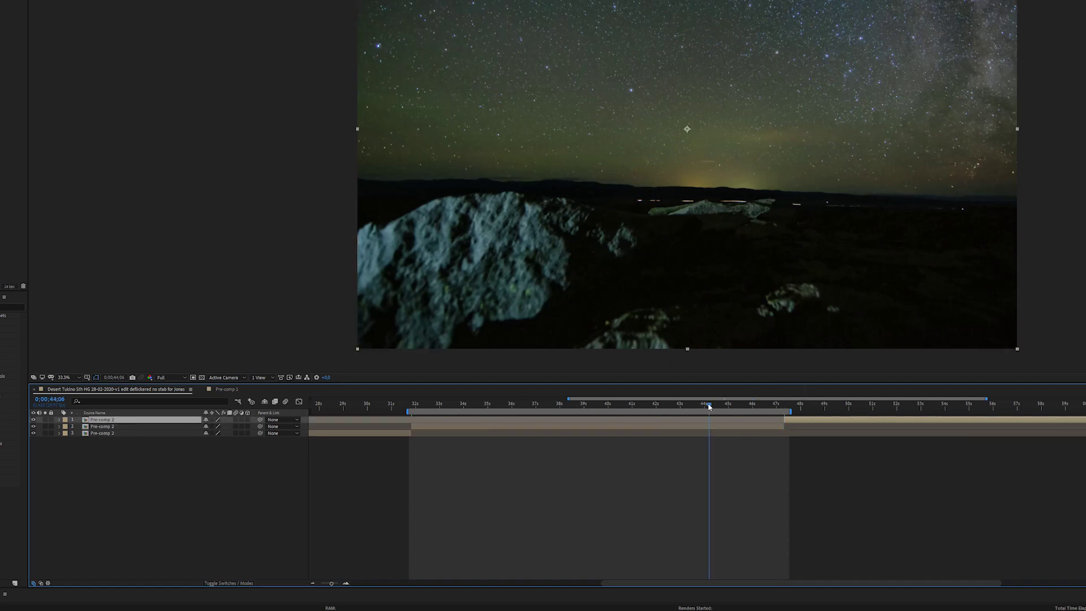
{"action": "left_click_drag", "start_coordinate": [709, 406], "coordinate": [526, 408]}
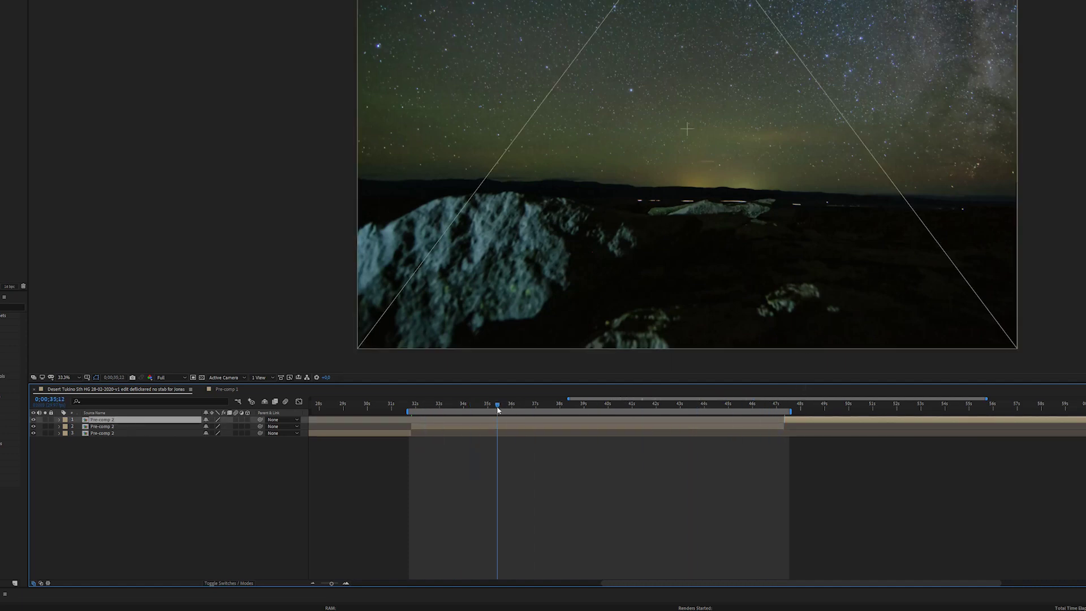
{"action": "left_click", "coordinate": [741, 427]}
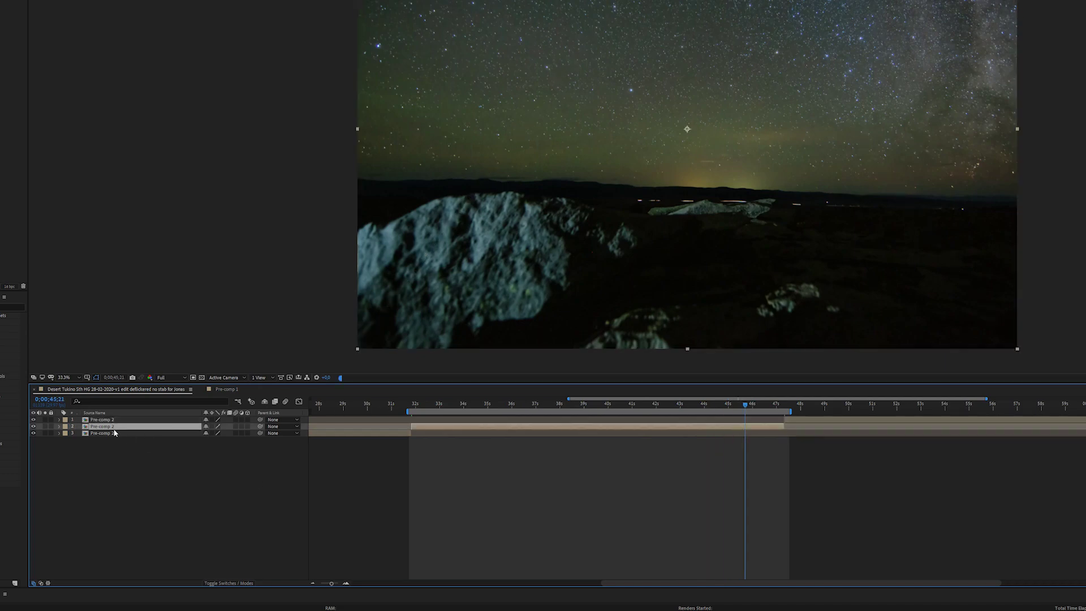
{"action": "left_click_drag", "start_coordinate": [760, 412], "coordinate": [763, 412]}
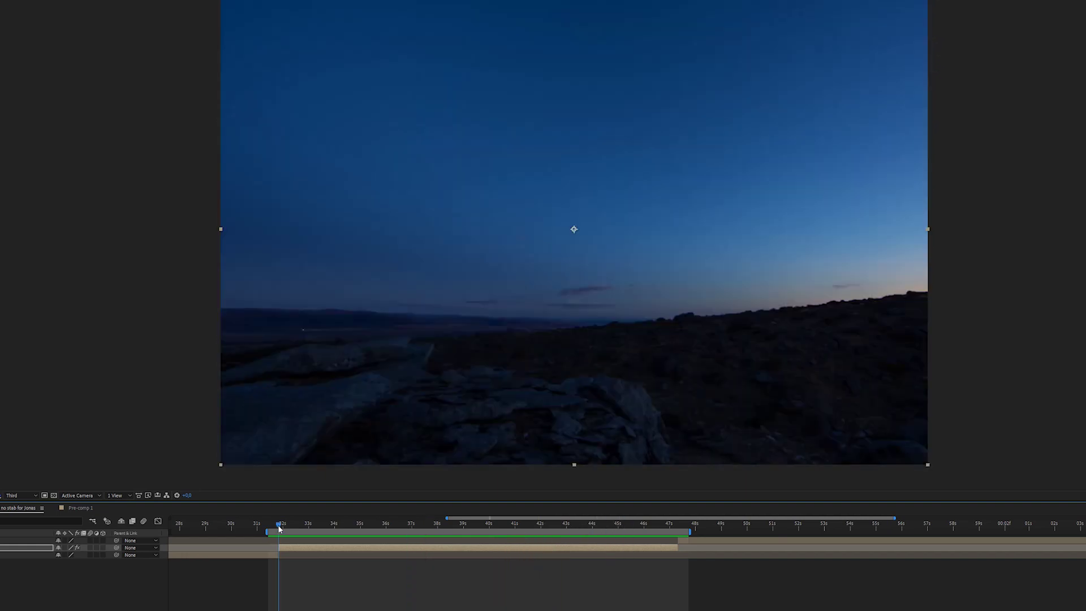
Set the scale of the Pre-comp 2 segment before the transition to 101.9% and its horizontal Position to 2530.
{"action": "left_click", "coordinate": [267, 556]}
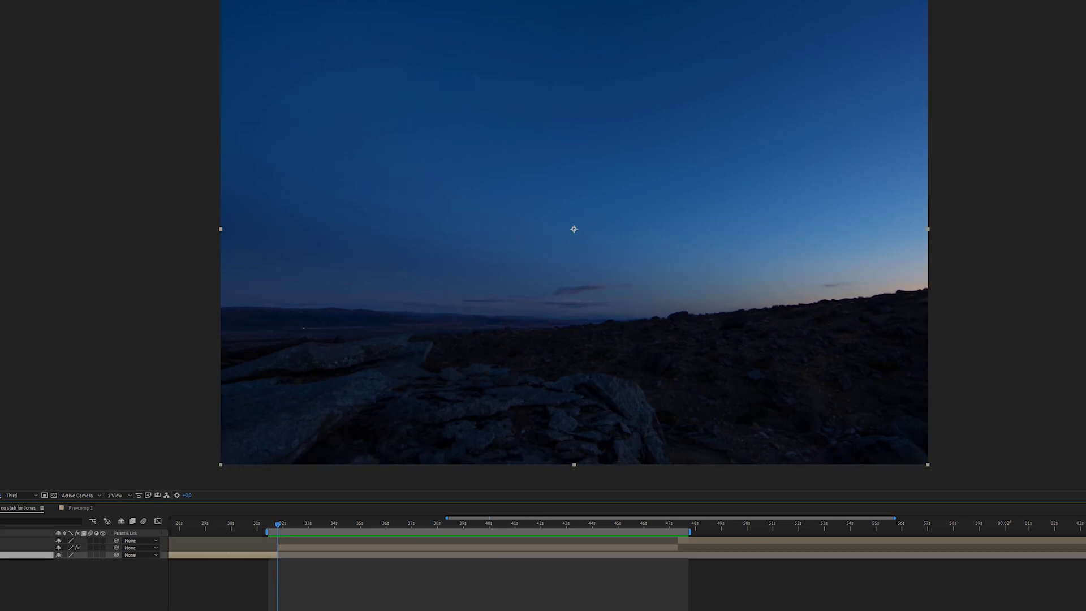
{"action": "left_click", "coordinate": [76, 423]}
{"action": "left_click", "coordinate": [83, 431]}
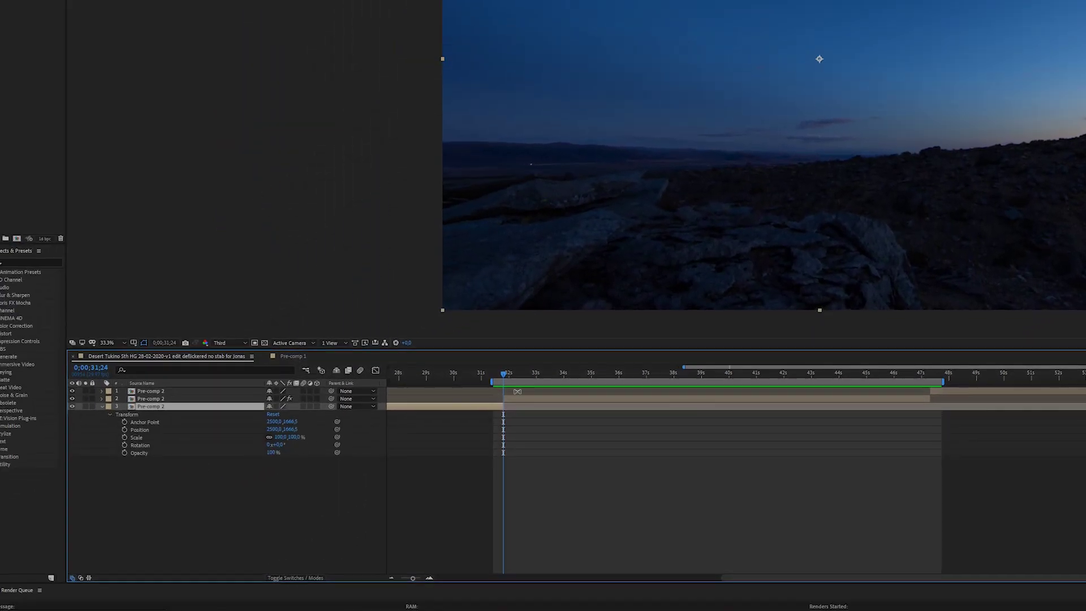
{"action": "left_click", "coordinate": [542, 399]}
{"action": "left_click", "coordinate": [509, 373]}
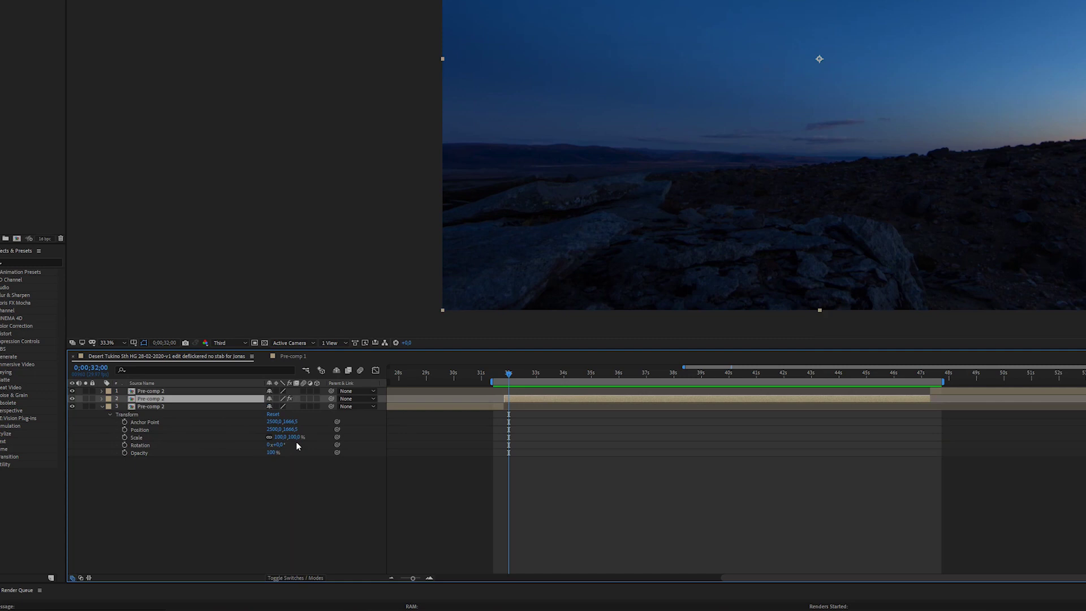
{"action": "key", "text": "Return"}
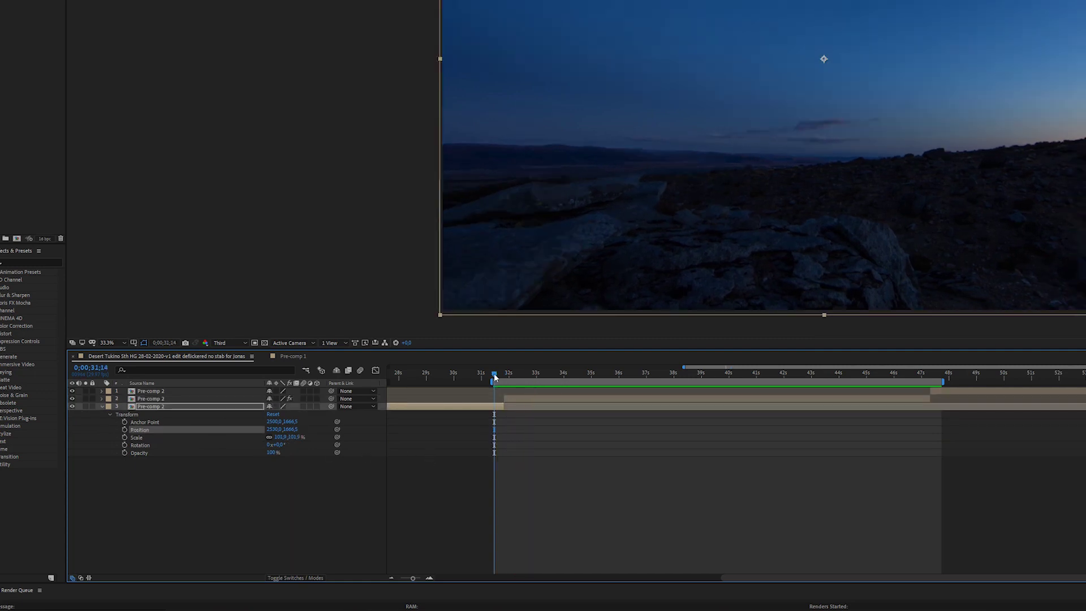
Set the scale of the Pre-comp 2 segment after the transition to 101.9%.
{"action": "left_click_drag", "start_coordinate": [494, 373], "coordinate": [935, 373]}
{"action": "left_click", "coordinate": [142, 392]}
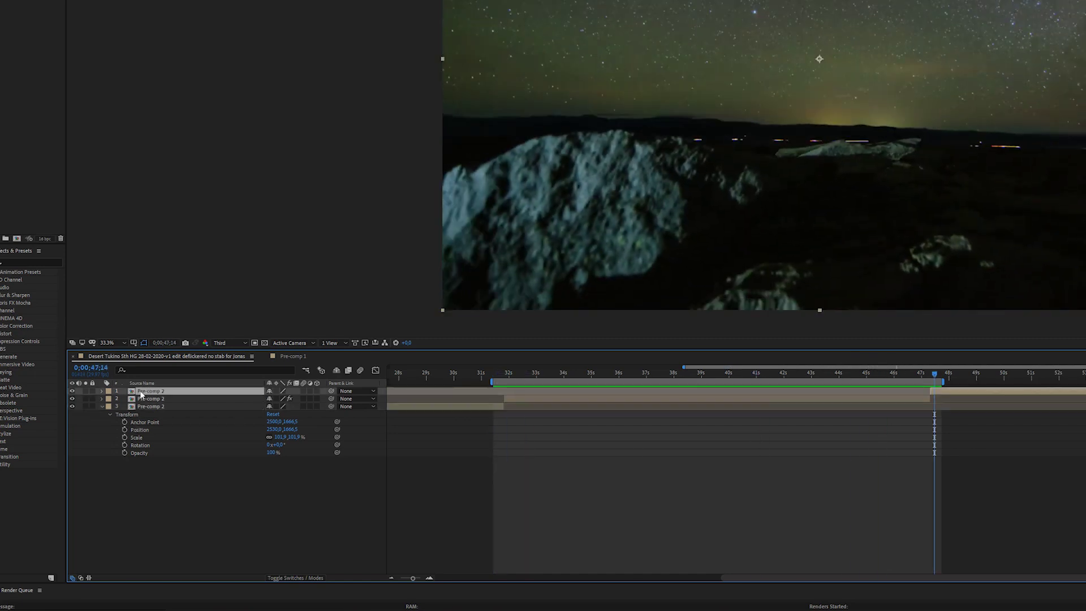
{"action": "left_click", "coordinate": [103, 392]}
{"action": "left_click", "coordinate": [109, 400]}
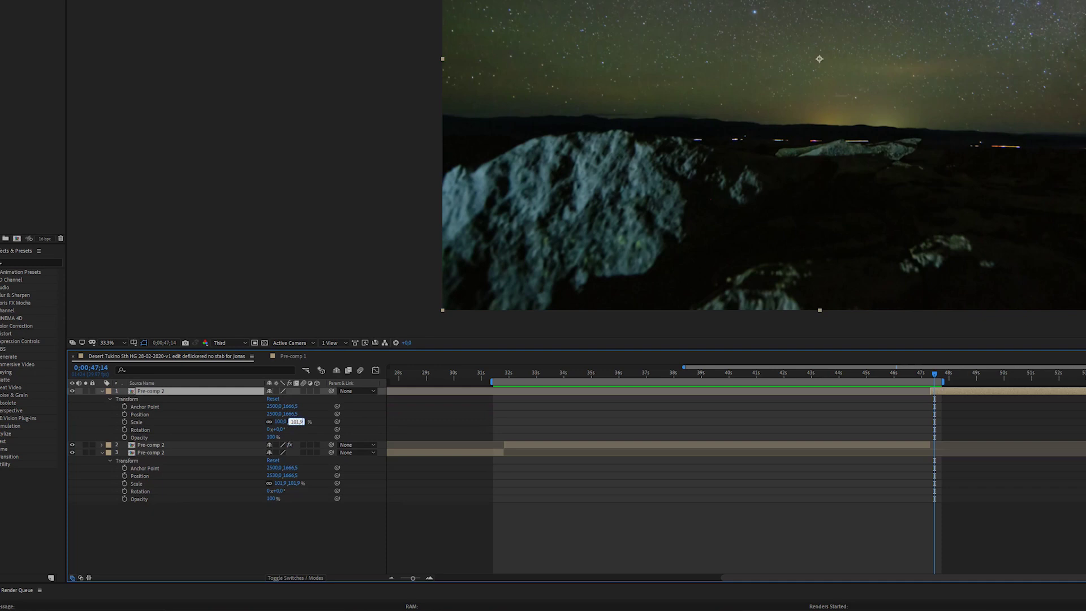
{"action": "type", "text": "101,9"}
{"action": "key", "text": "Return"}
Compare the frames around the cut at the end of the transition to check the alignment.
{"action": "key", "text": "Page_Up"}
{"action": "key", "text": "Page_Up"}
{"action": "key", "text": "Page_Up"}
{"action": "key", "text": "Page_Up"}
{"action": "key", "text": "Page_Up"}
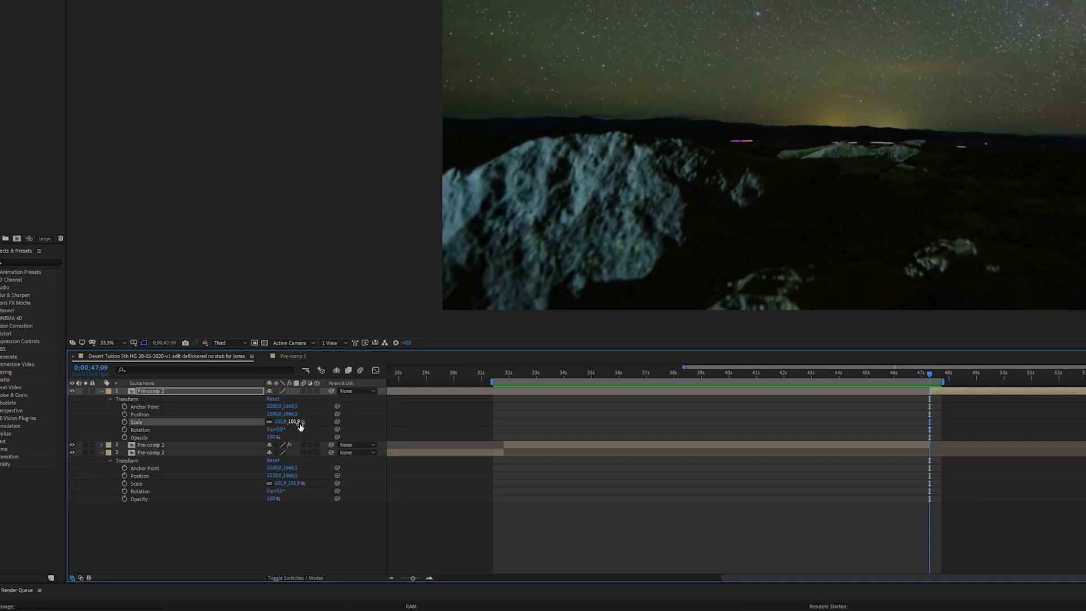
{"action": "key", "text": "Page_Down"}
{"action": "key", "text": "Page_Up"}
{"action": "key", "text": "Page_Down"}
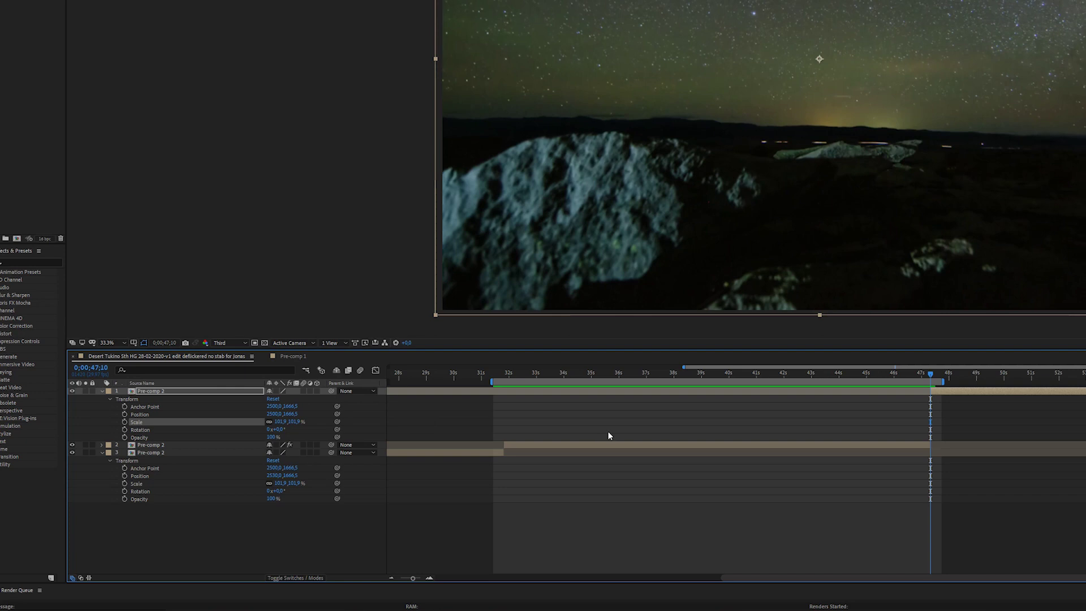
Shift the last Pre-comp 2 segment to a horizontal Position of 2524 to align it with the stabilized segment, and check the following frames.
{"action": "left_click", "coordinate": [219, 392]}
{"action": "key", "text": "shift+Right"}
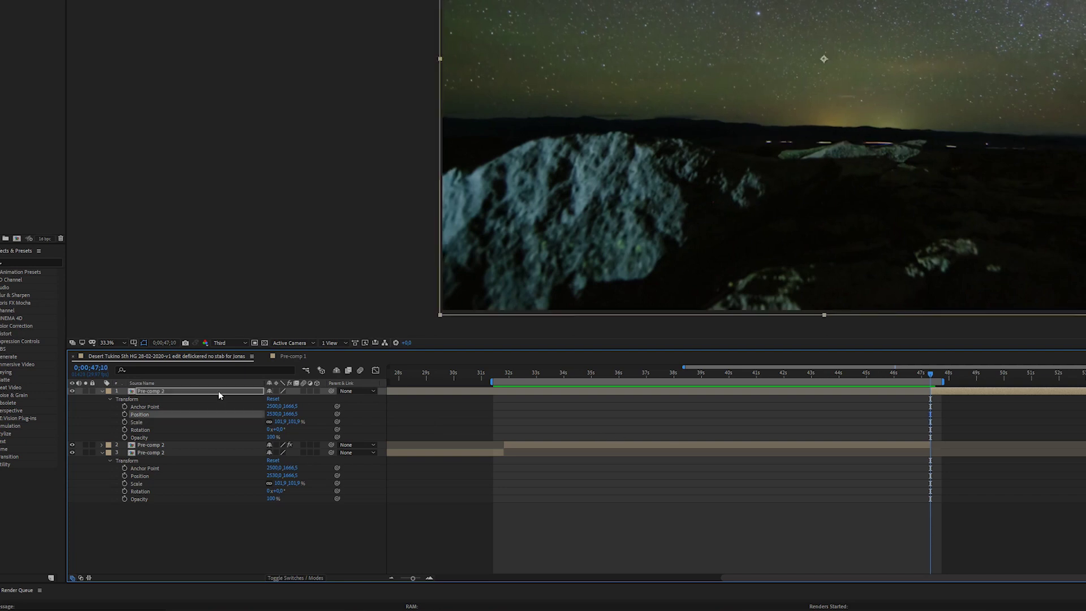
{"action": "key", "text": "Left"}
{"action": "key", "text": "Left"}
{"action": "key", "text": "Left"}
{"action": "key", "text": "Left"}
{"action": "key", "text": "Left"}
{"action": "key", "text": "Left"}
{"action": "key", "text": "Left"}
{"action": "key", "text": "Left"}
{"action": "key", "text": "Left"}
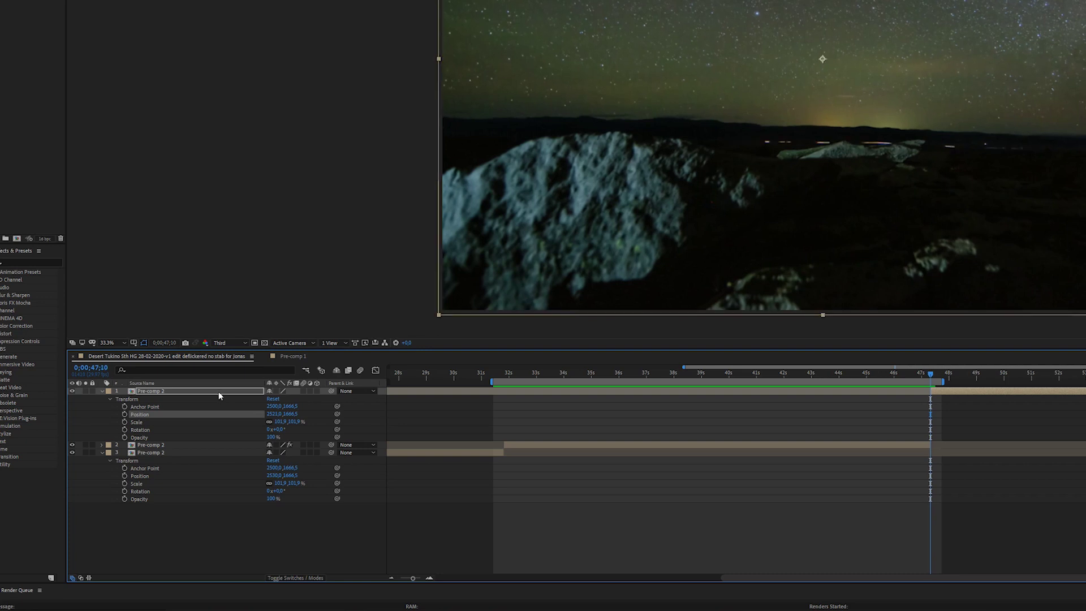
{"action": "key", "text": "Right"}
{"action": "key", "text": "Page_Down"}
{"action": "key", "text": "Page_Down"}
{"action": "key", "text": "Page_Down"}
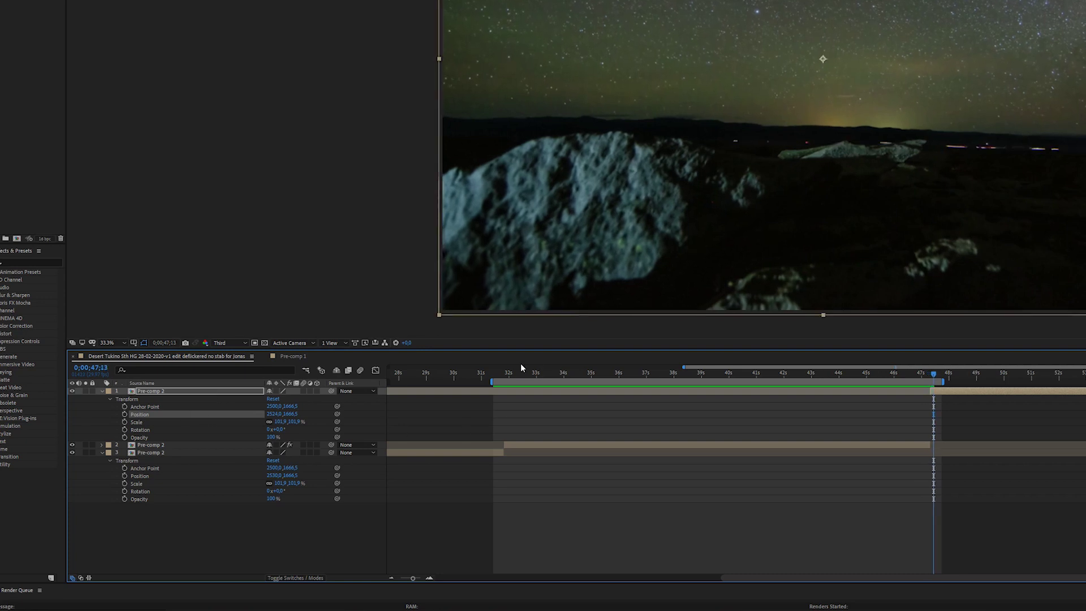
Play back and scrub through the work area to review the stabilized day-to-night transition and both cuts.
{"action": "left_click", "coordinate": [513, 377]}
{"action": "key", "text": "space"}
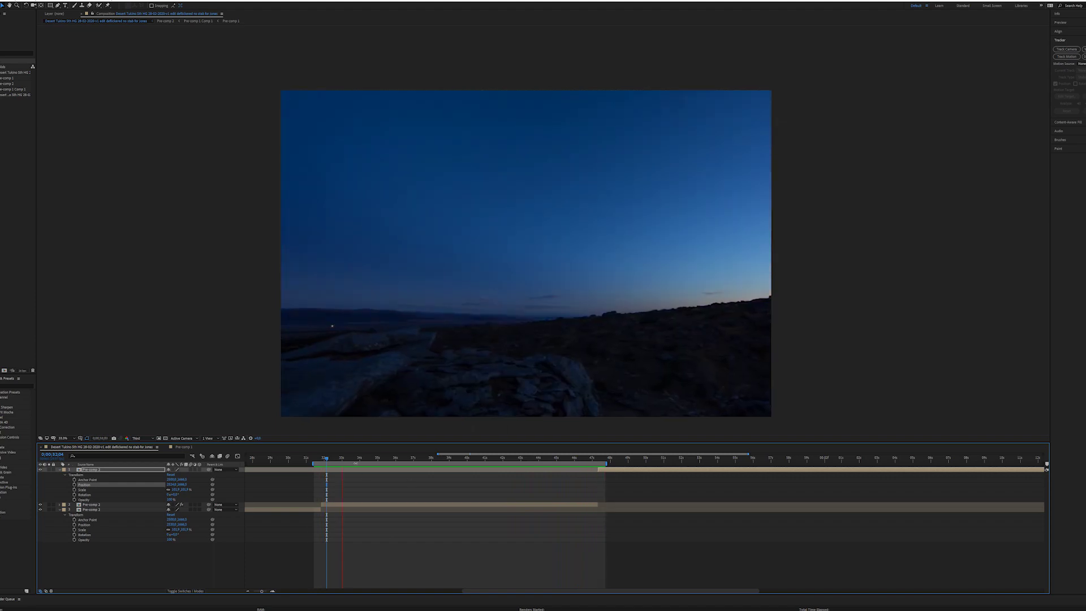
{"action": "left_click_drag", "start_coordinate": [373, 459], "coordinate": [596, 469]}
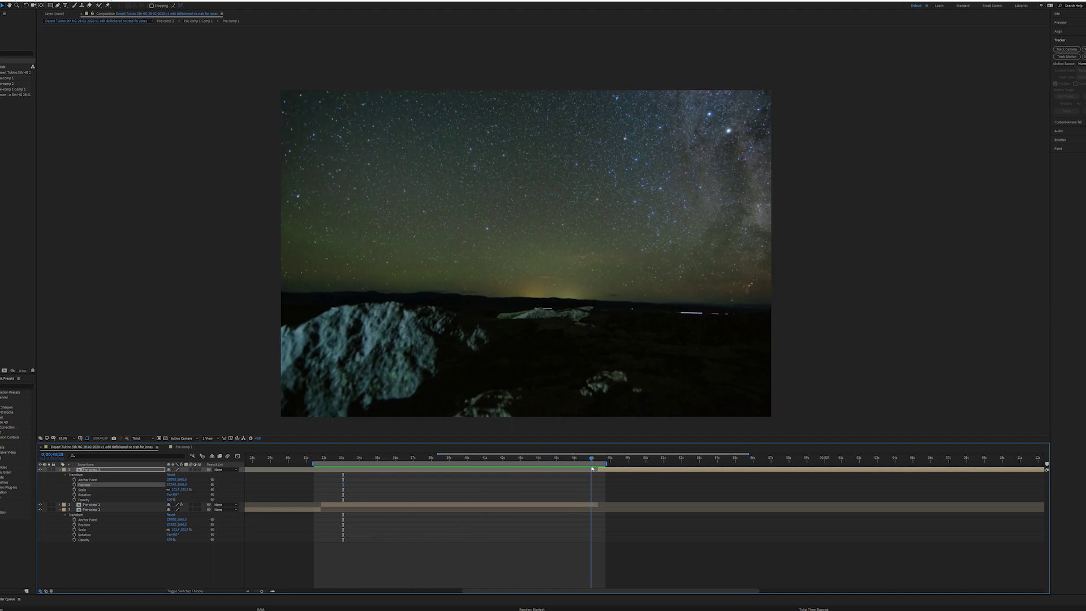
{"action": "left_click_drag", "start_coordinate": [590, 469], "coordinate": [316, 459]}
{"action": "key", "text": "space"}
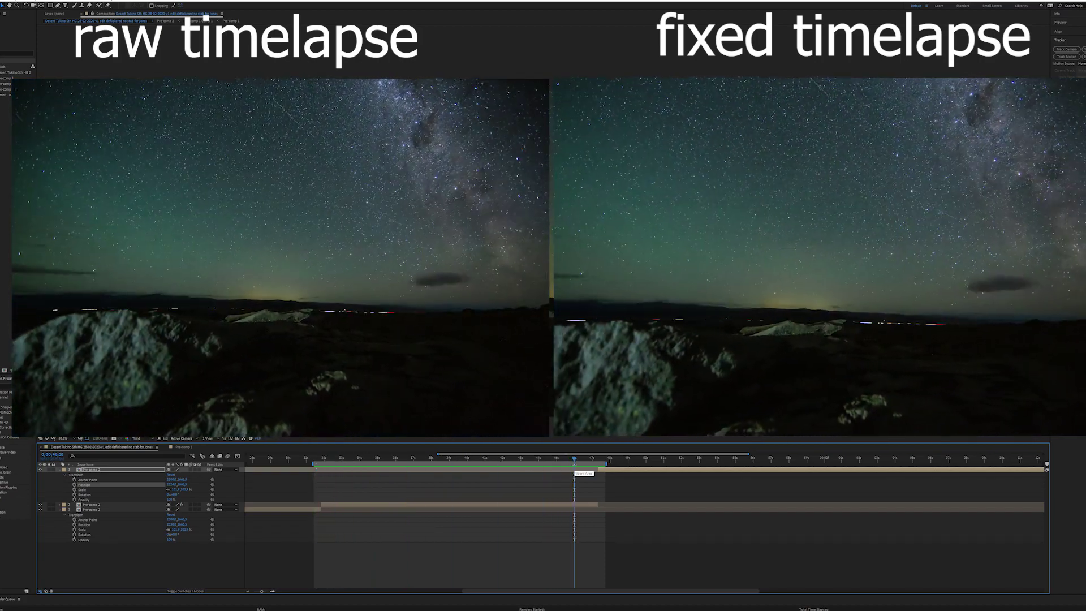
{"action": "left_click", "coordinate": [584, 458]}
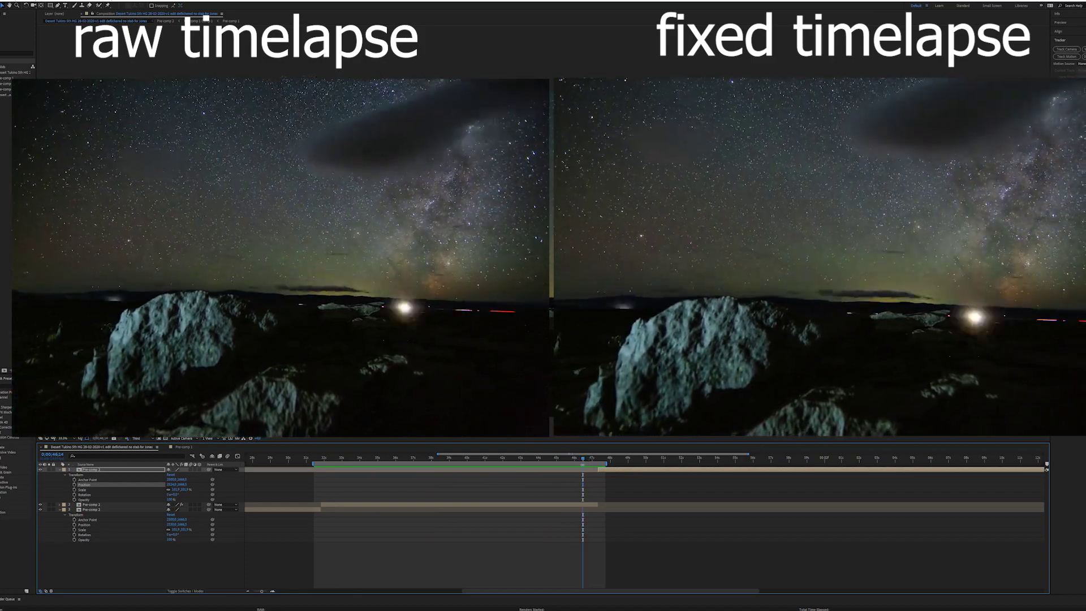